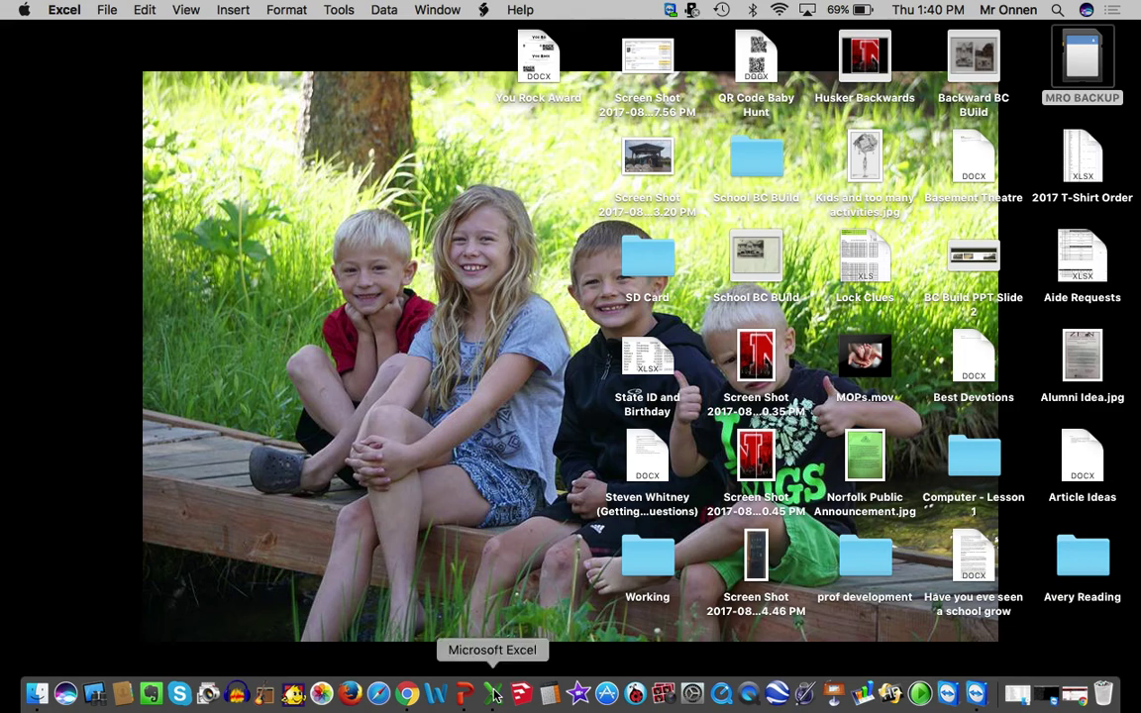
Create a blank Excel workbook and enter the headings Time, Minute and Monday in cells A1 to C1.
{"action": "left_click", "coordinate": [495, 697]}
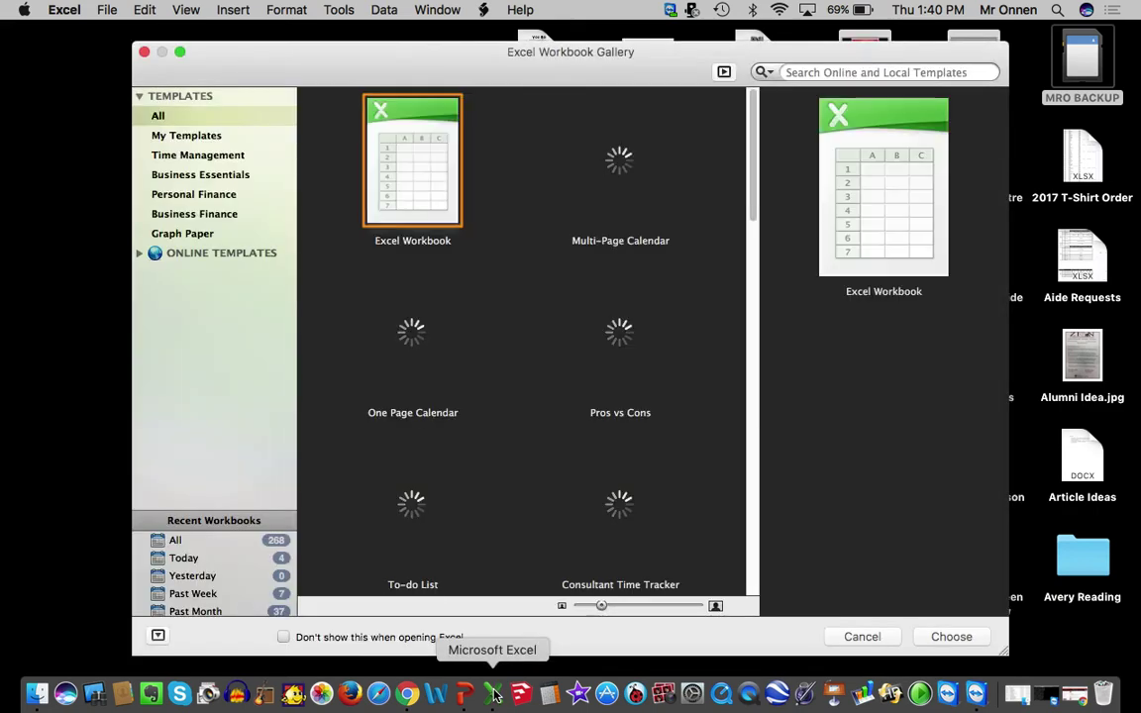
{"action": "double_click", "coordinate": [417, 184]}
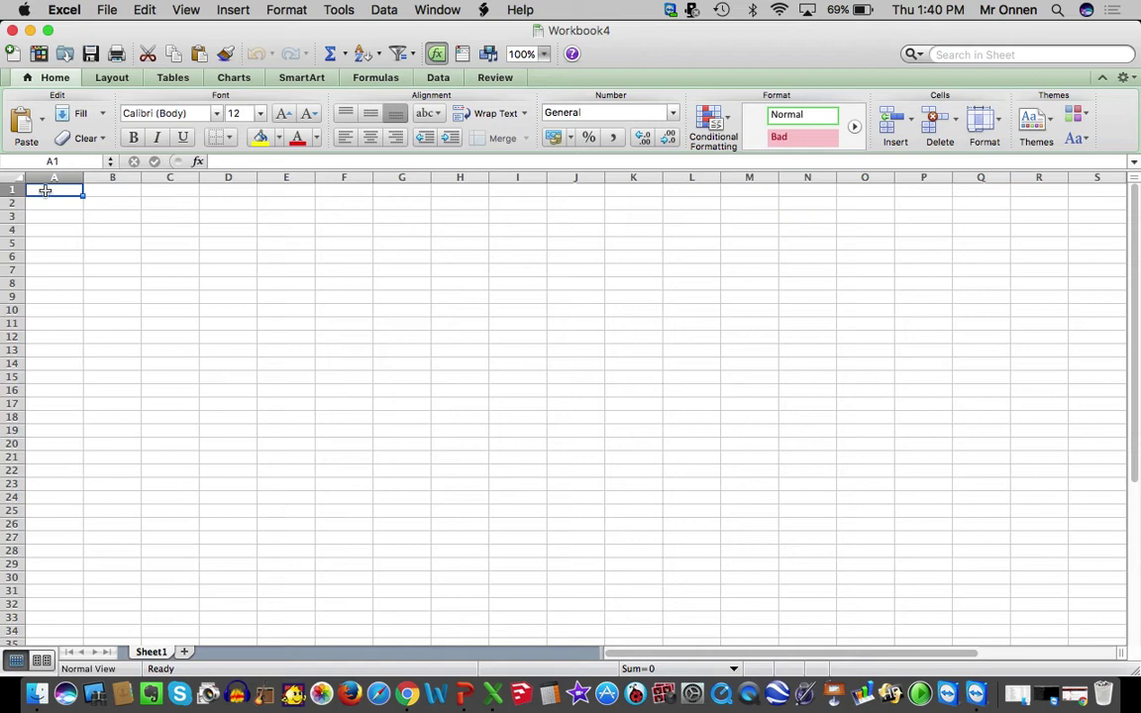
{"action": "type", "text": "Time"}
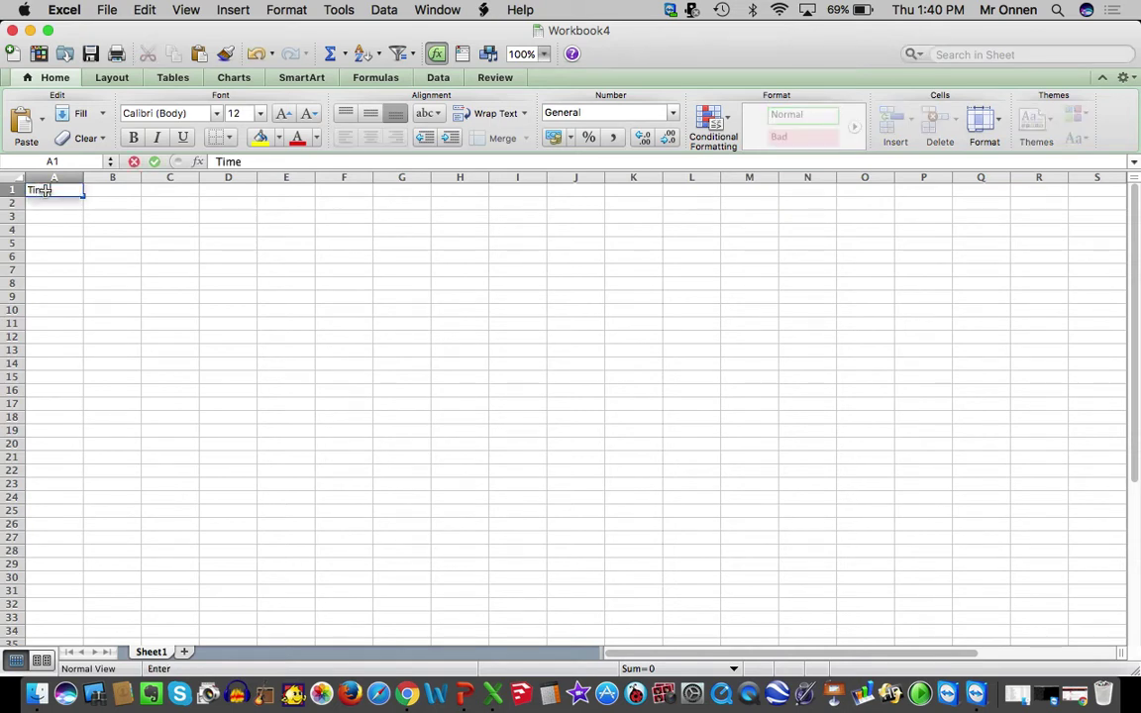
{"action": "key", "text": "Tab"}
{"action": "type", "text": "Minute"}
{"action": "key", "text": "Tab"}
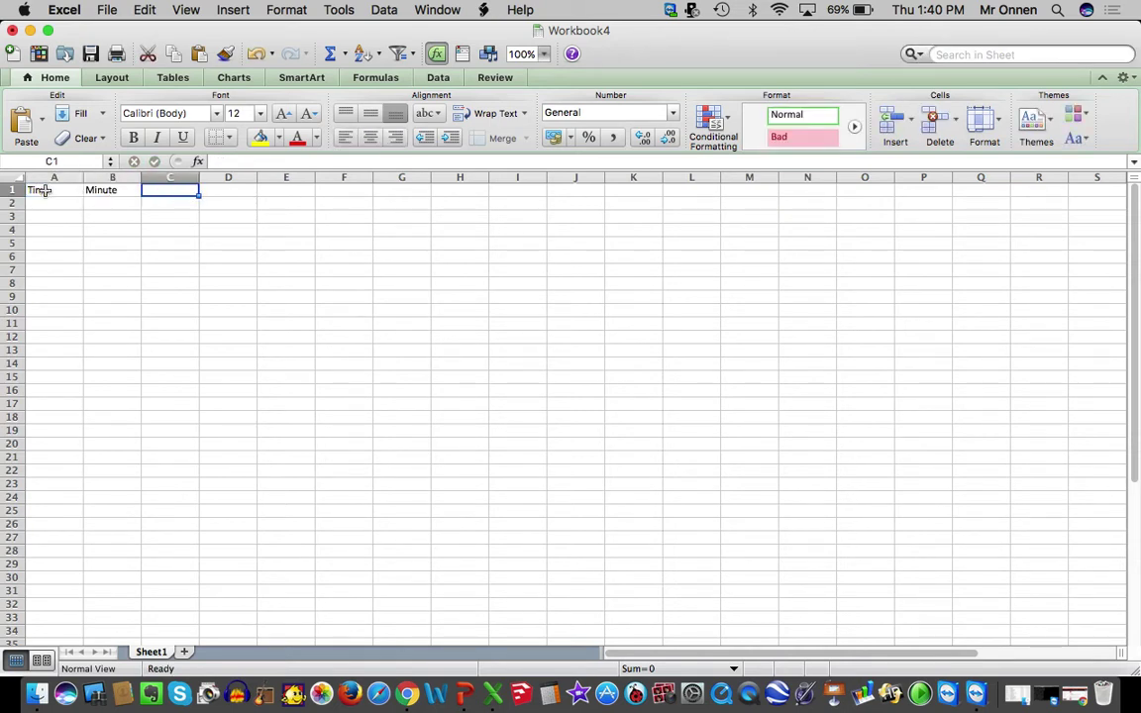
{"action": "type", "text": "MO"}
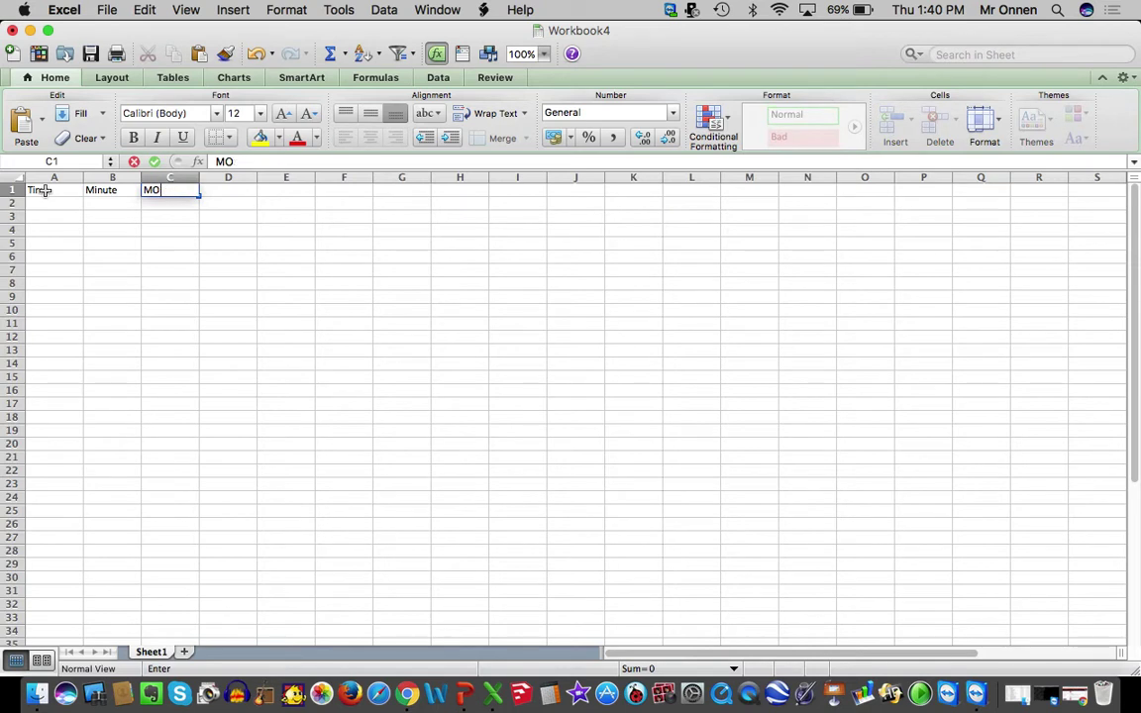
{"action": "type", "text": "nnday"}
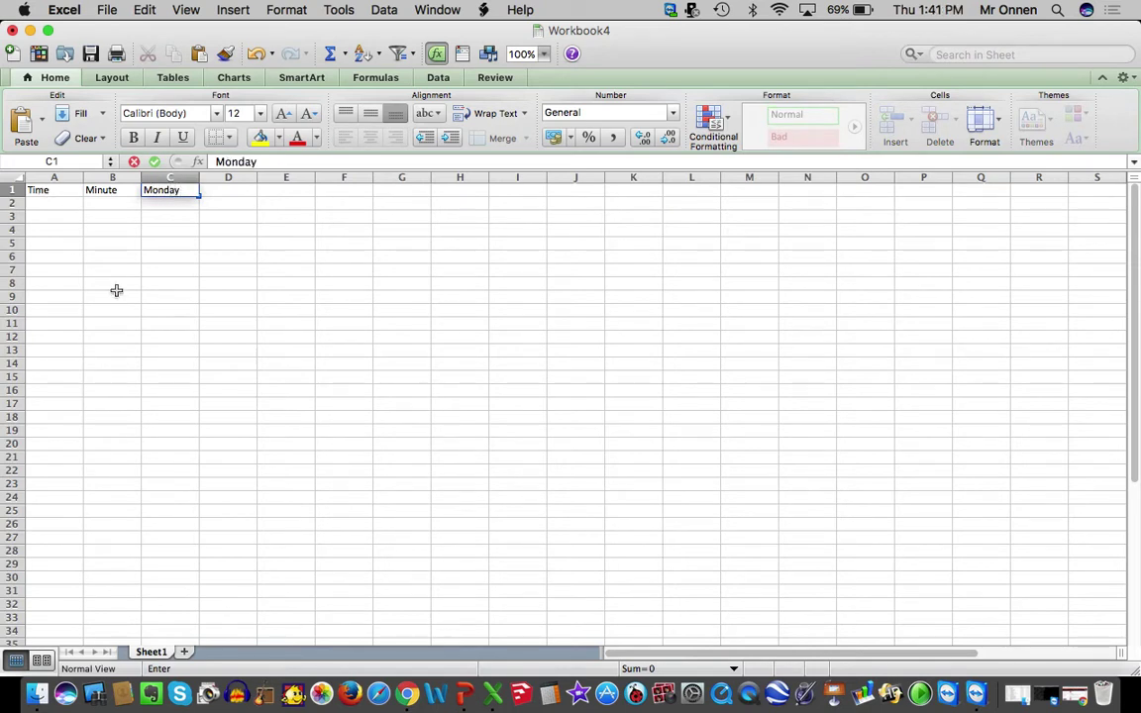
{"action": "left_click", "coordinate": [114, 295]}
Fill the weekday series from Monday in C1 across to Friday in G1.
{"action": "left_click", "coordinate": [167, 189]}
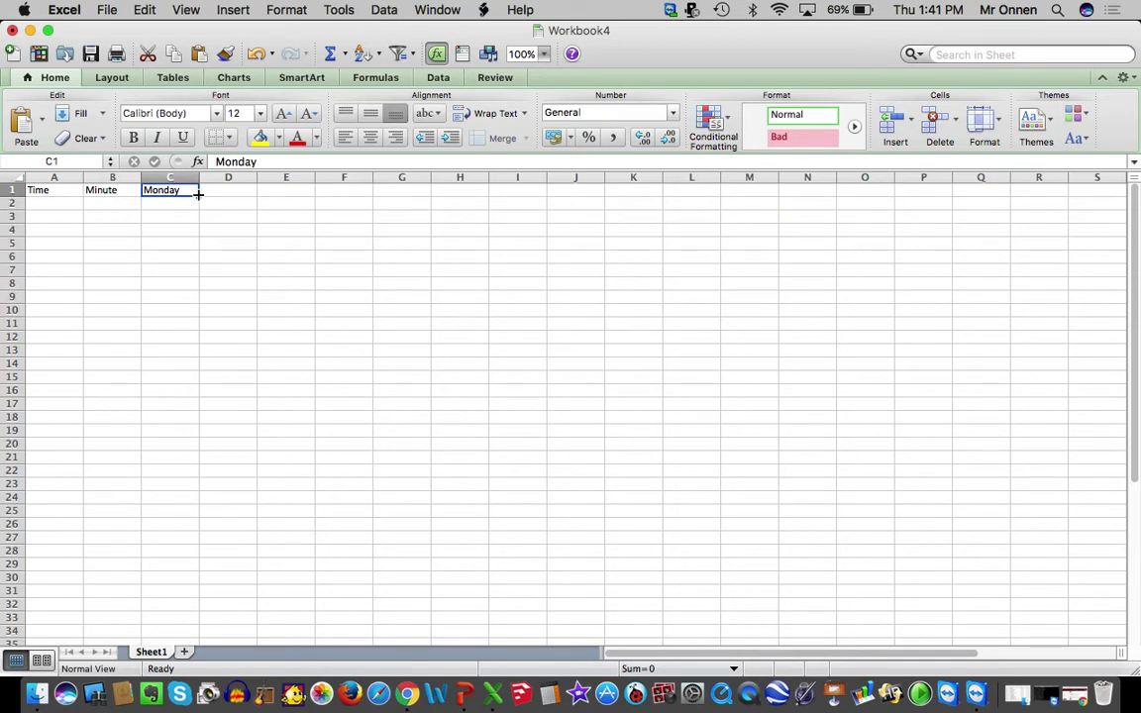
{"action": "left_click_drag", "start_coordinate": [198, 195], "coordinate": [408, 193]}
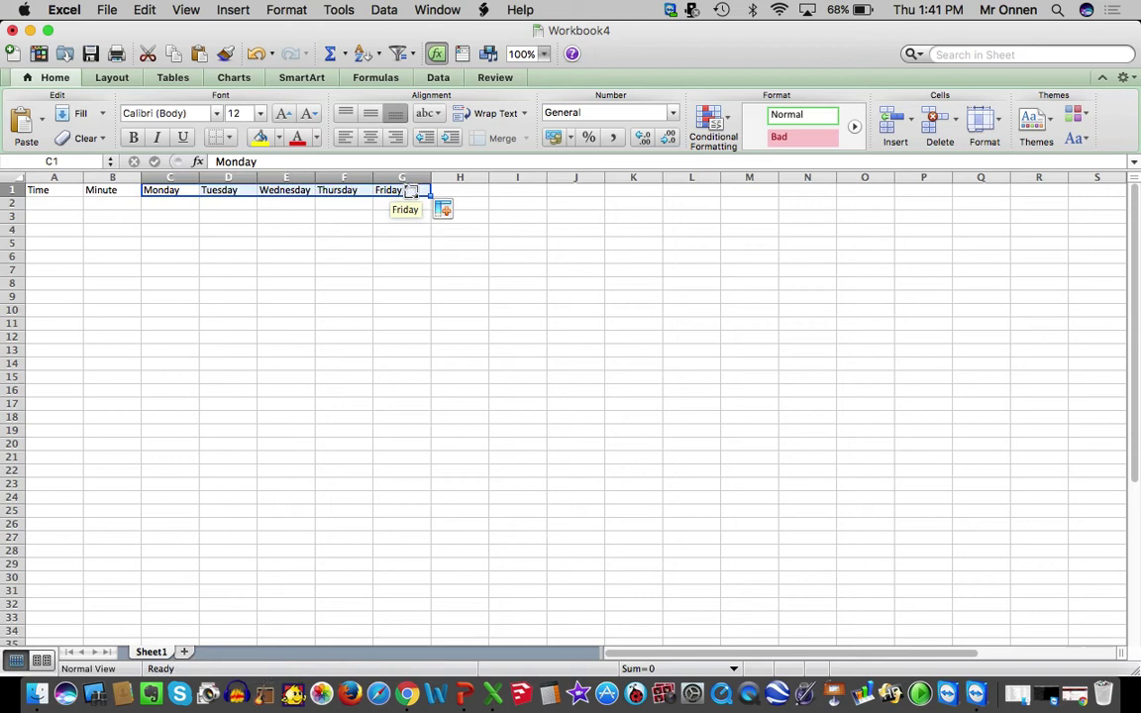
{"action": "left_click", "coordinate": [380, 253]}
Apply All Borders to the range A1:G17.
{"action": "left_click", "coordinate": [410, 191]}
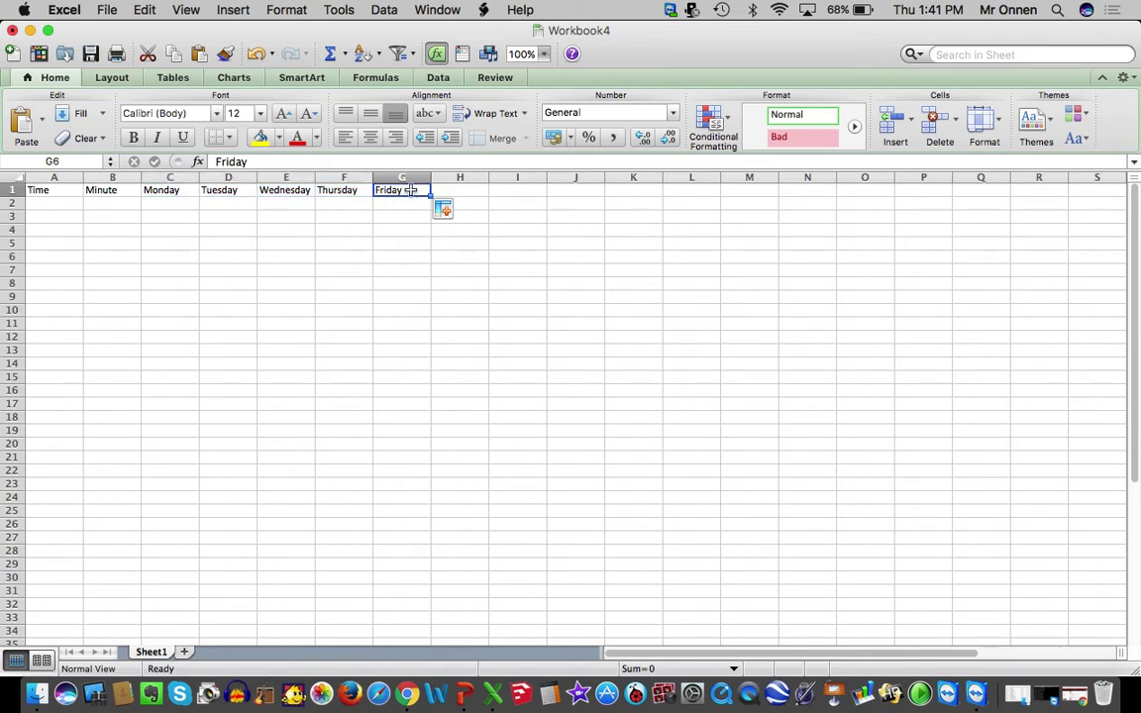
{"action": "left_click_drag", "start_coordinate": [410, 190], "coordinate": [30, 408]}
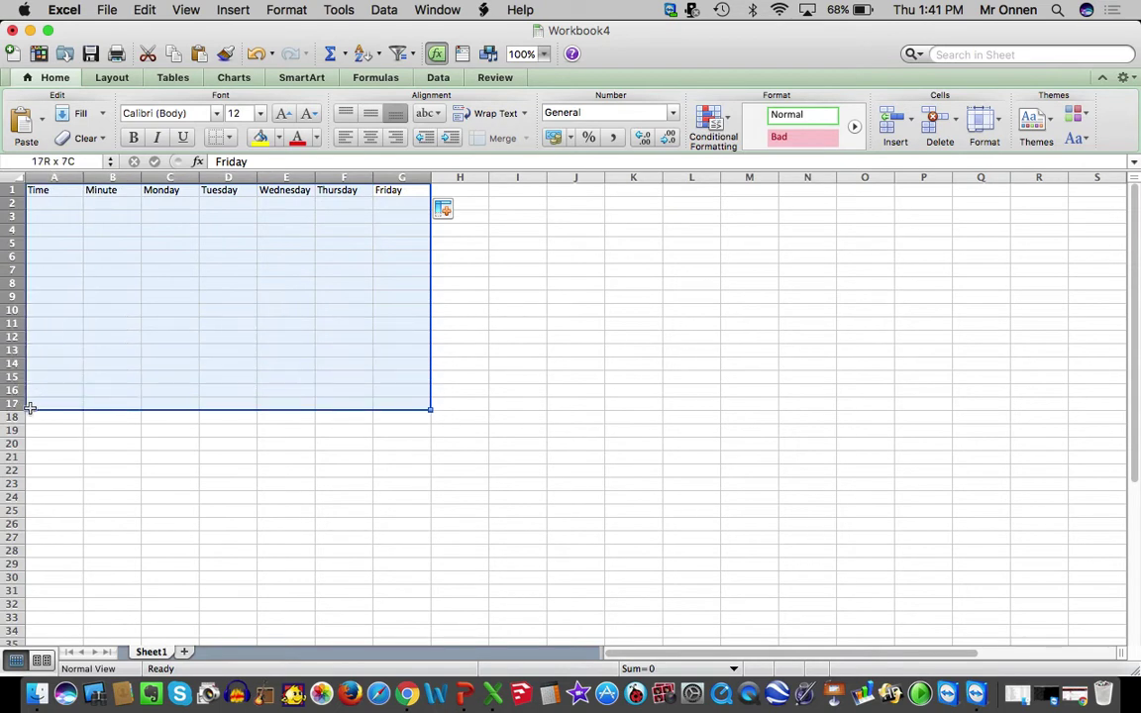
{"action": "left_click", "coordinate": [231, 139]}
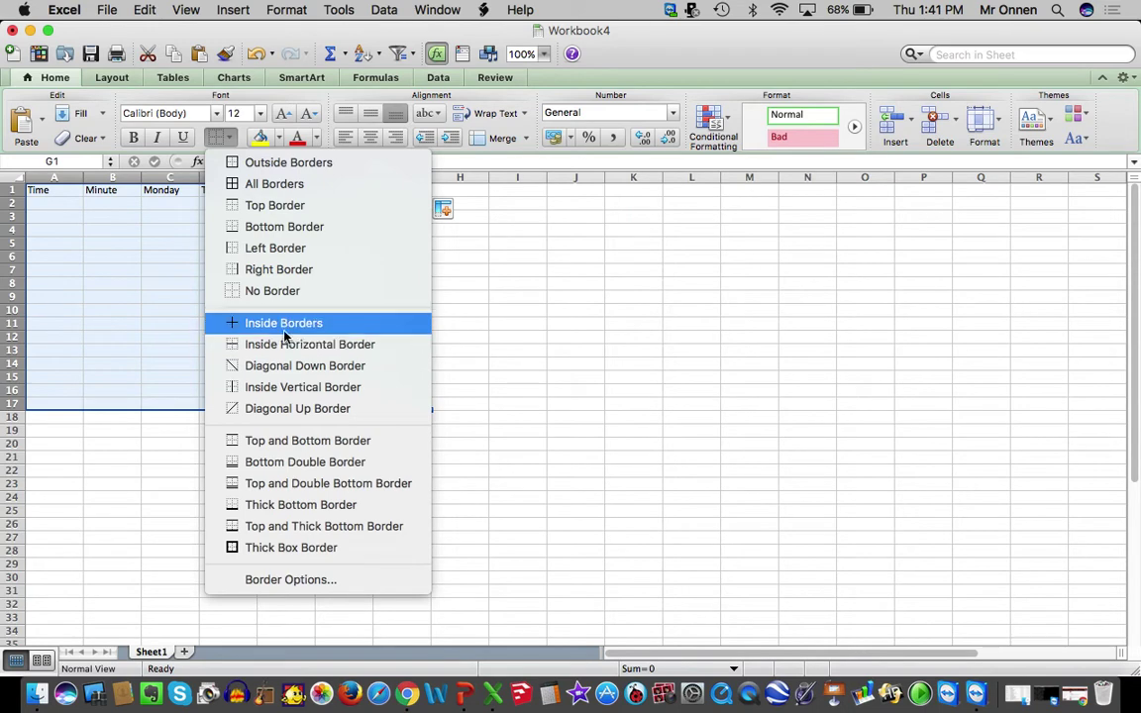
{"action": "left_click", "coordinate": [268, 187]}
Enlarge the worksheet view to 150% zoom.
{"action": "left_click", "coordinate": [543, 54]}
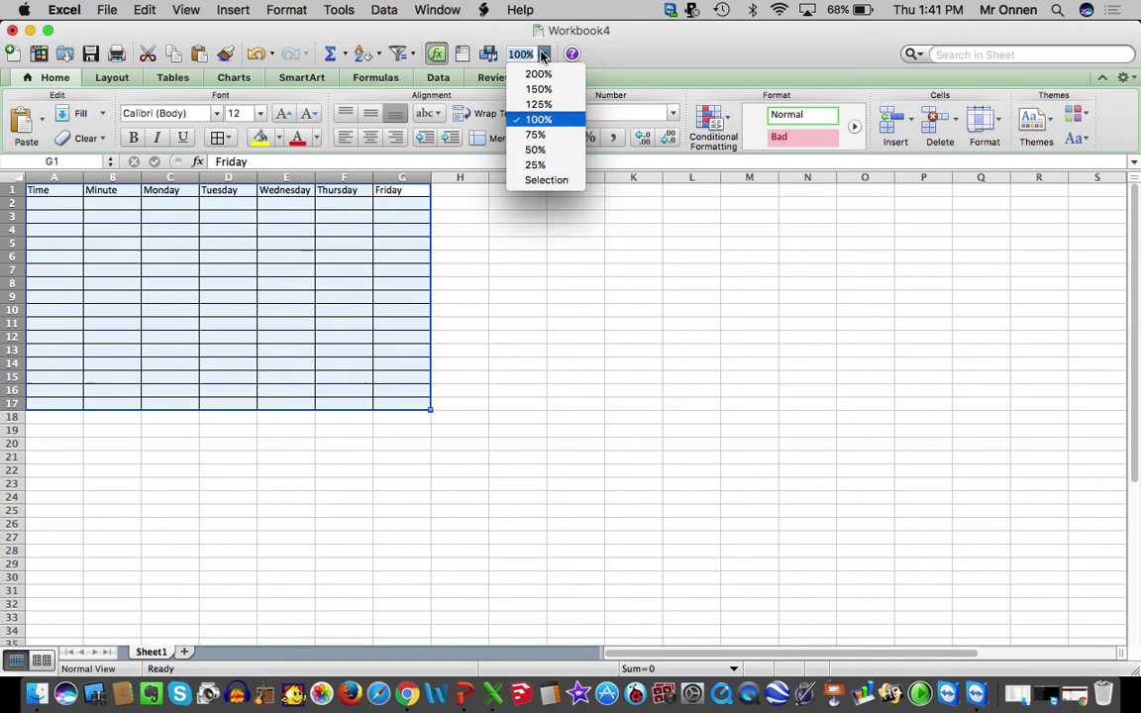
{"action": "left_click", "coordinate": [543, 103]}
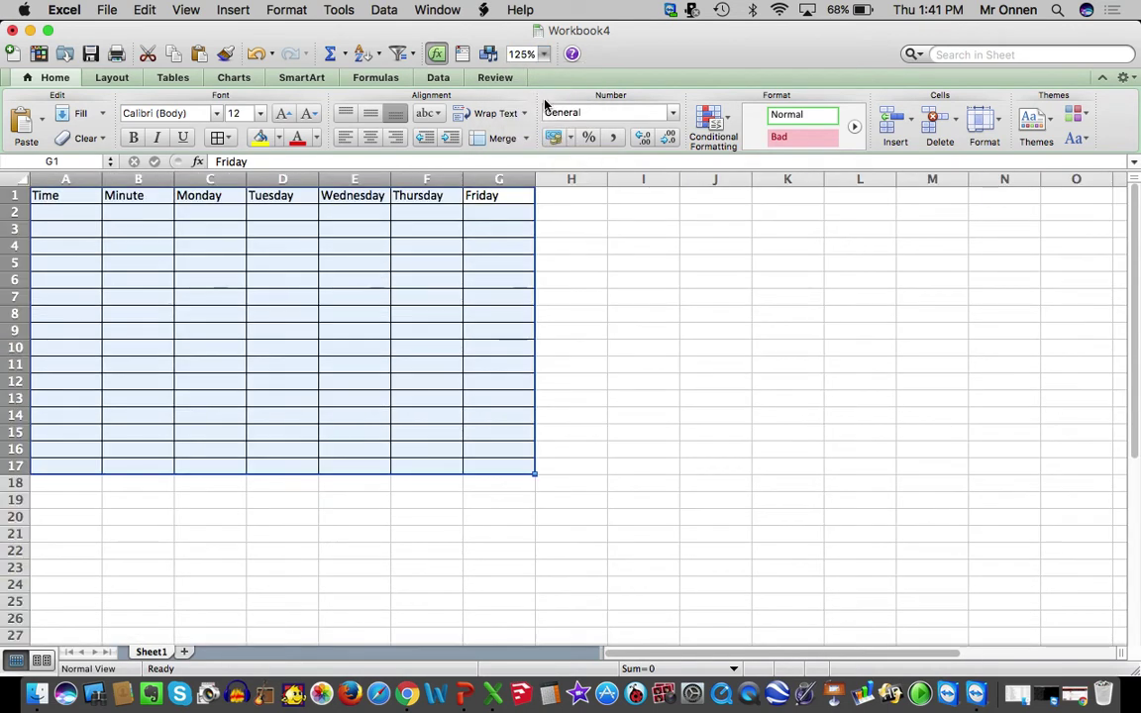
{"action": "left_click", "coordinate": [544, 54]}
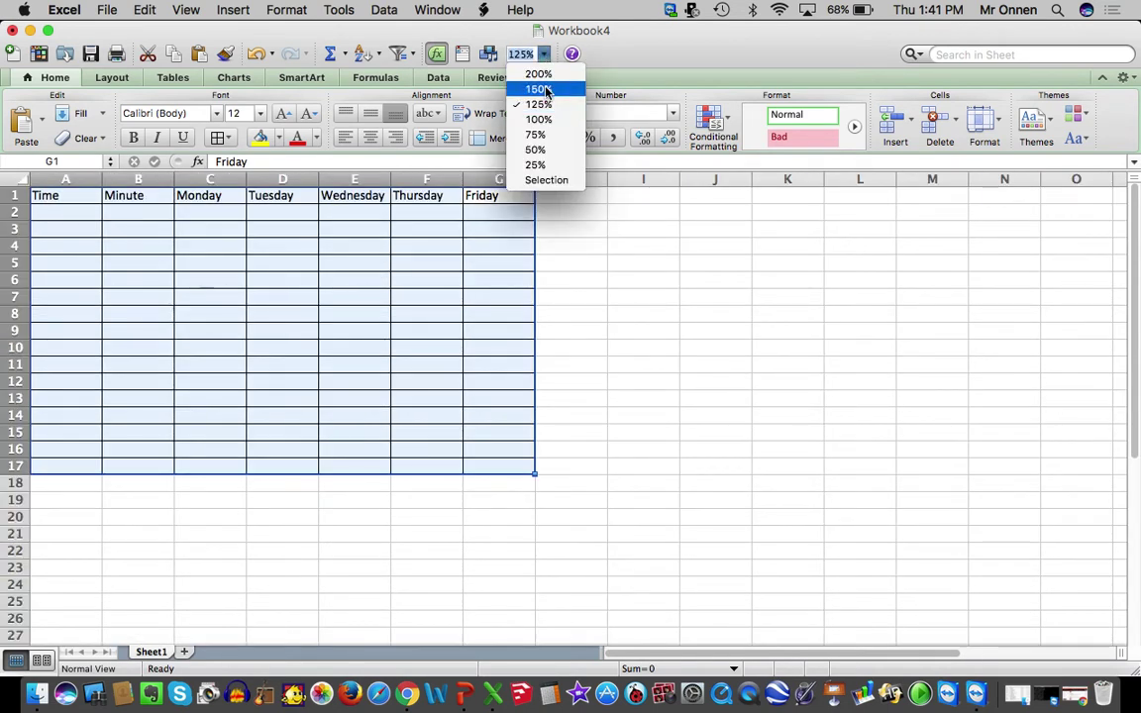
{"action": "left_click", "coordinate": [539, 89]}
{"action": "left_click", "coordinate": [349, 366]}
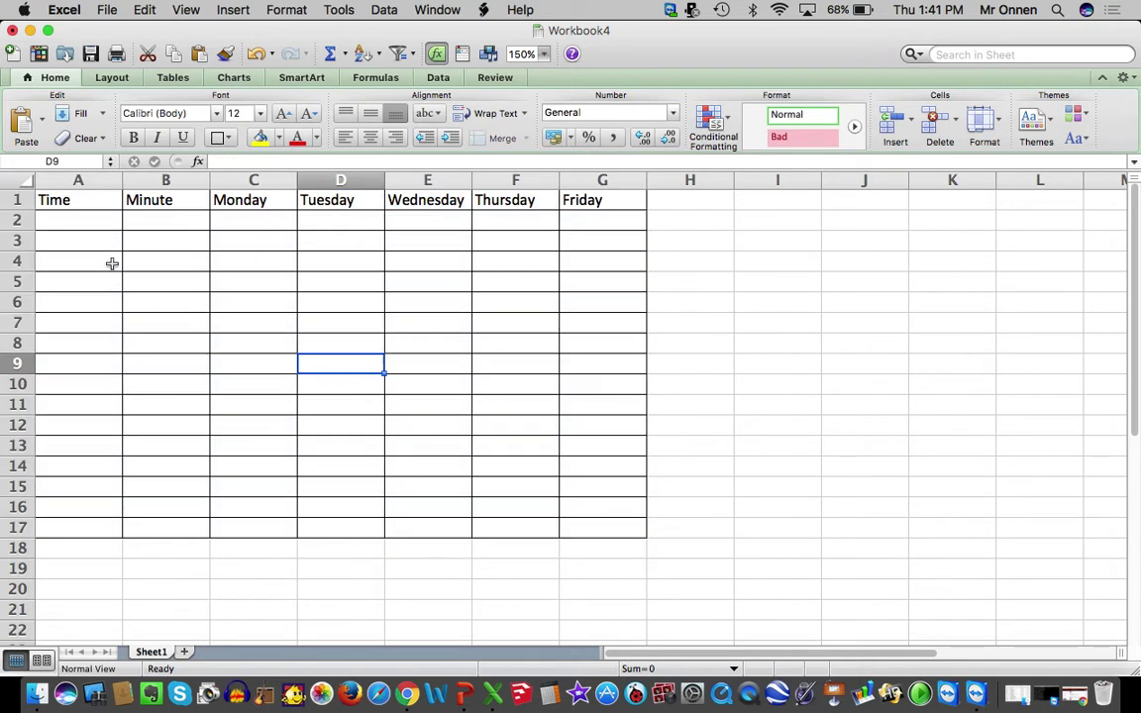
Enter the first time slot 6:30-7:30 in A2 and its duration of 60 in B2.
{"action": "left_click", "coordinate": [94, 226]}
{"action": "type", "text": "6"}
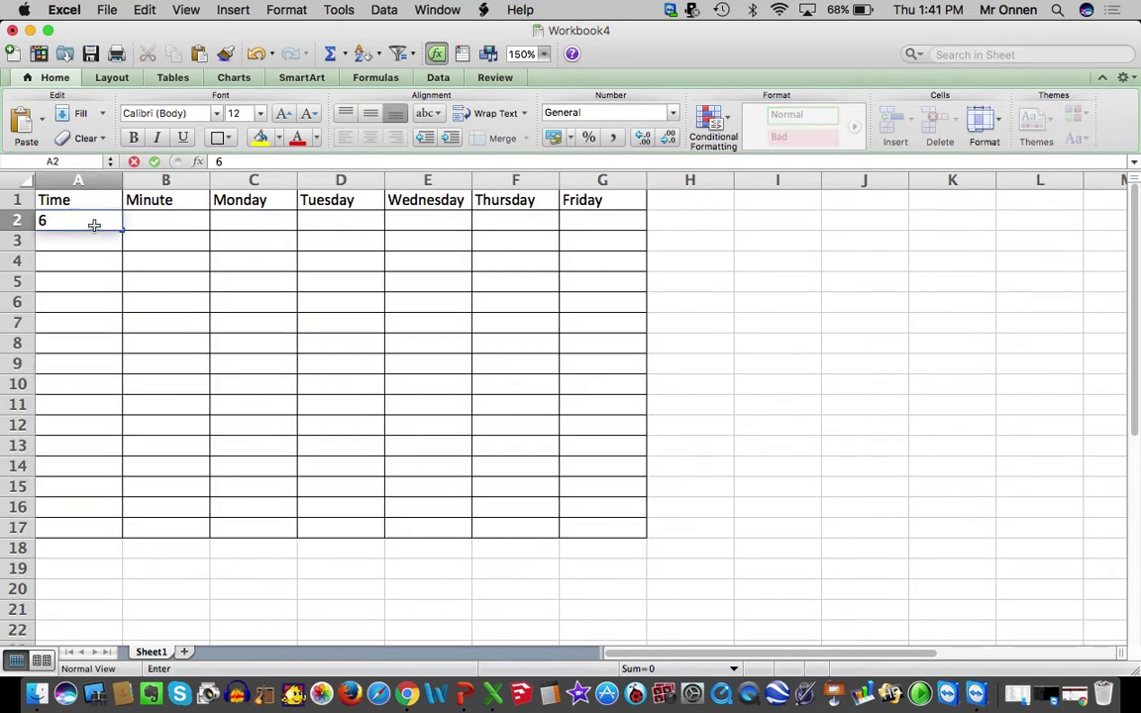
{"action": "type", "text": ":30--7:3"}
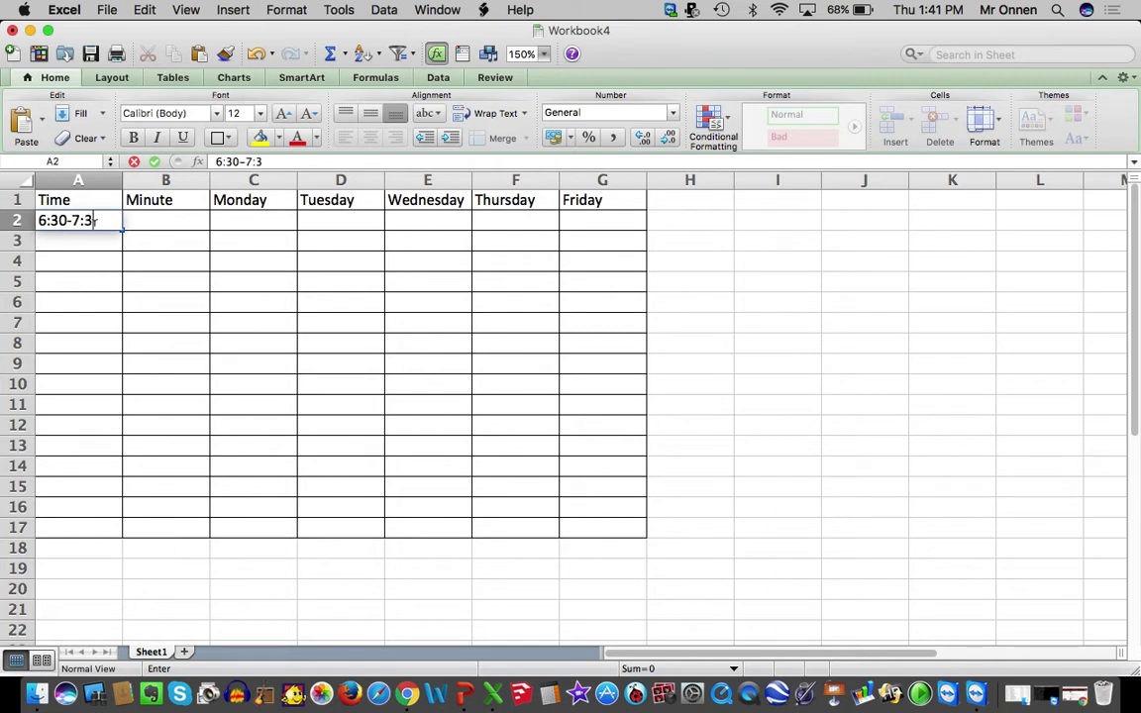
{"action": "type", "text": "0"}
{"action": "key", "text": "Tab"}
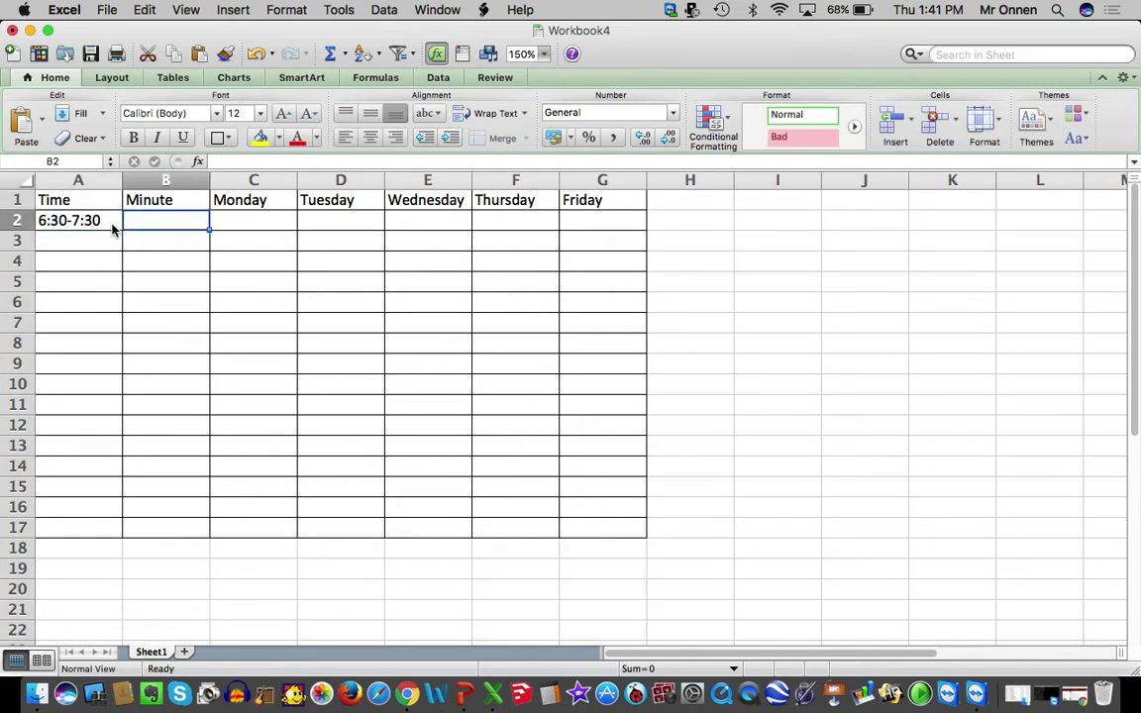
{"action": "type", "text": "60"}
Change the heading in B1 to Minutes.
{"action": "double_click", "coordinate": [178, 200]}
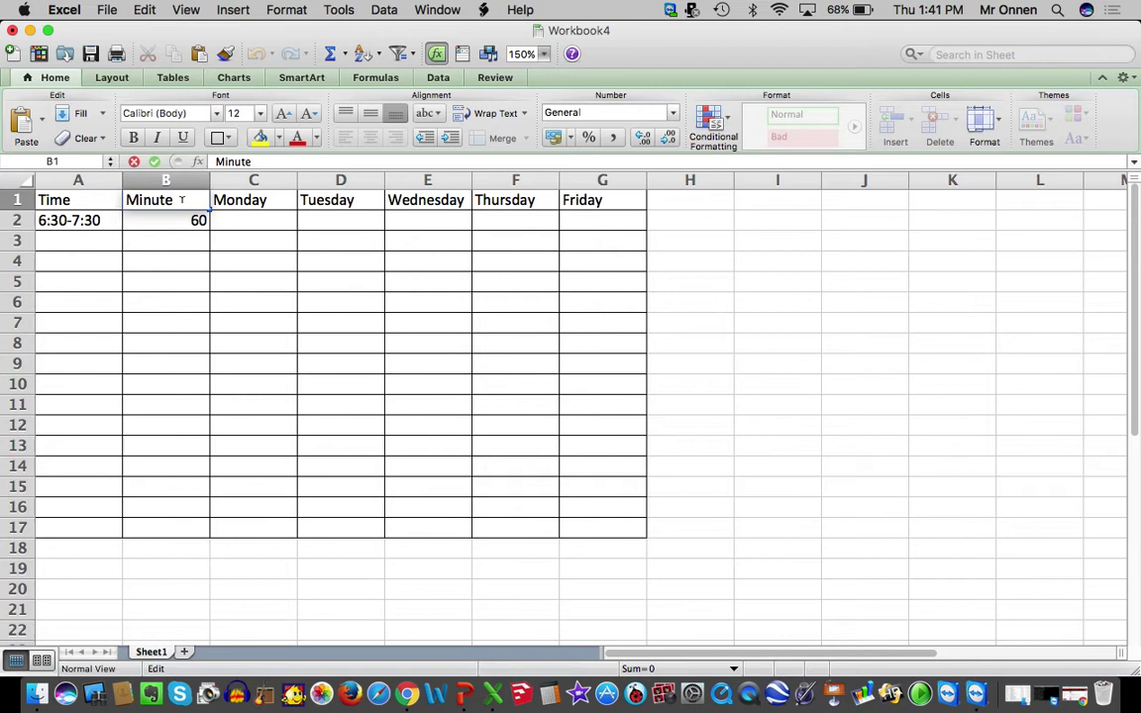
{"action": "type", "text": "s"}
{"action": "key", "text": "Tab"}
Enter Morning Routine as Monday's activity in C2.
{"action": "left_click", "coordinate": [246, 220]}
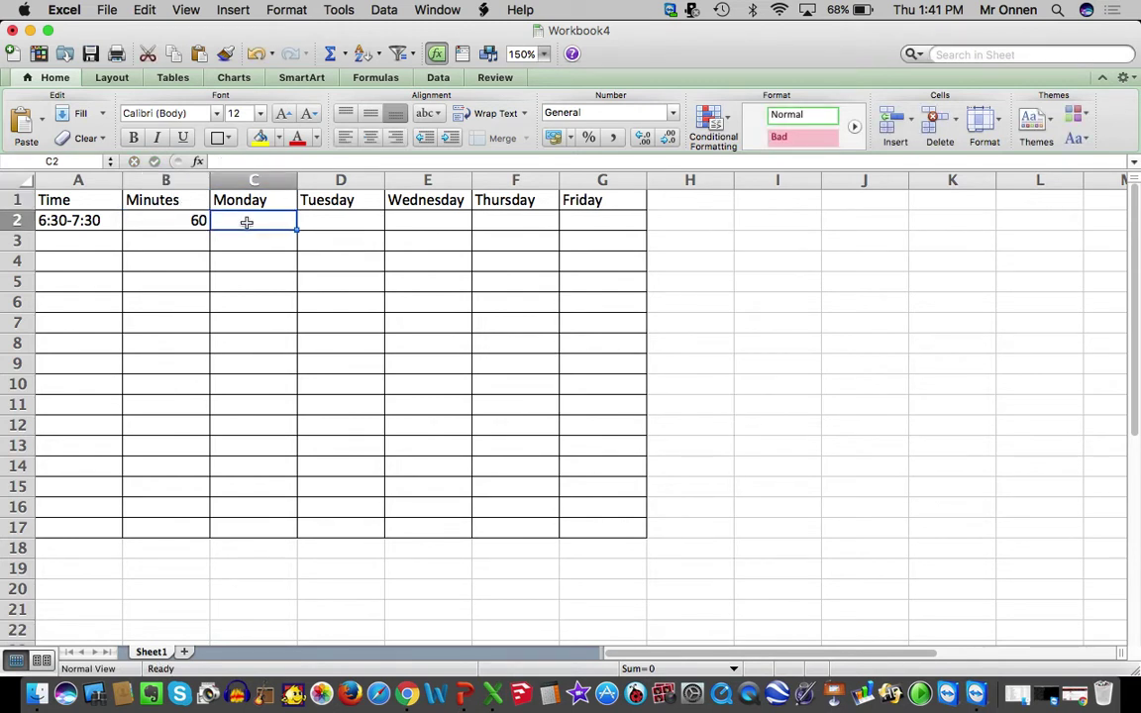
{"action": "type", "text": "Morning Routine"}
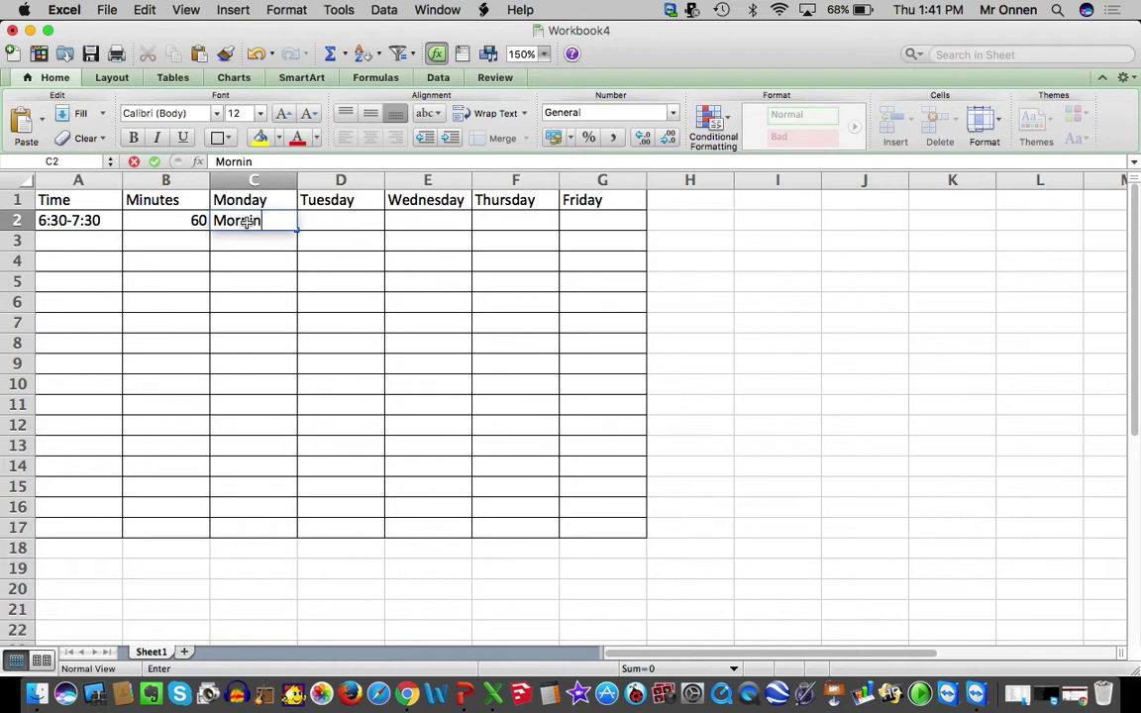
{"action": "left_click", "coordinate": [402, 341]}
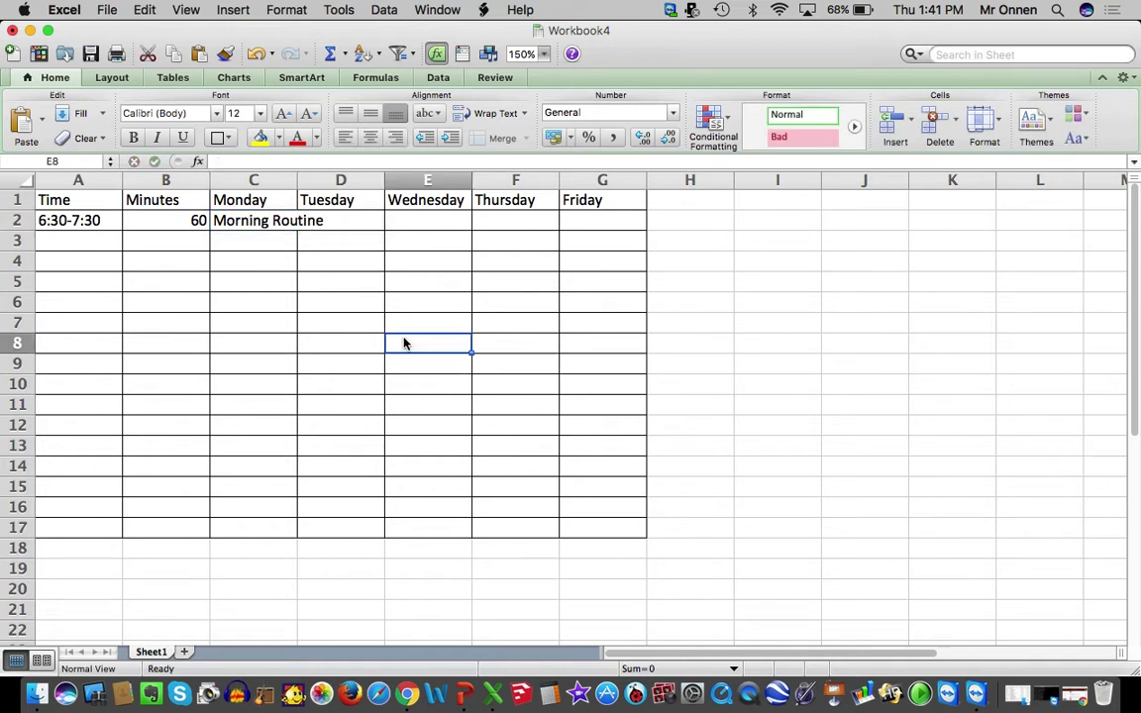
Turn on text wrapping for the Morning Routine cell C2 in its cell format settings.
{"action": "left_click", "coordinate": [265, 220]}
{"action": "right_click", "coordinate": [280, 221]}
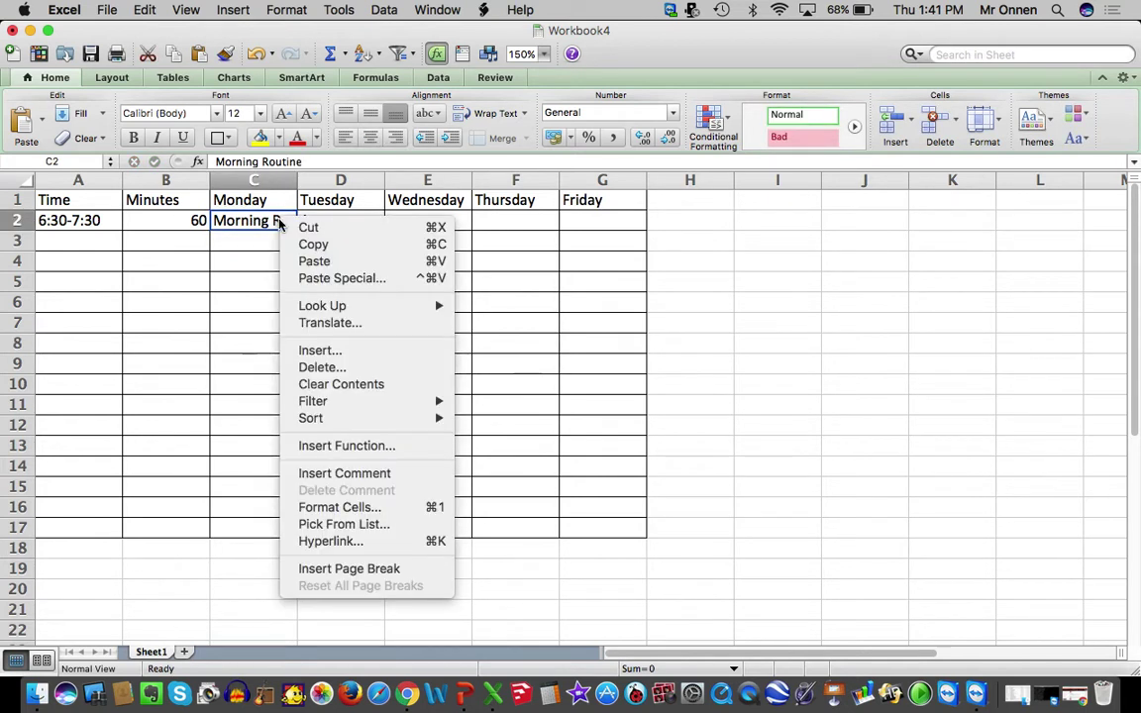
{"action": "left_click", "coordinate": [315, 507]}
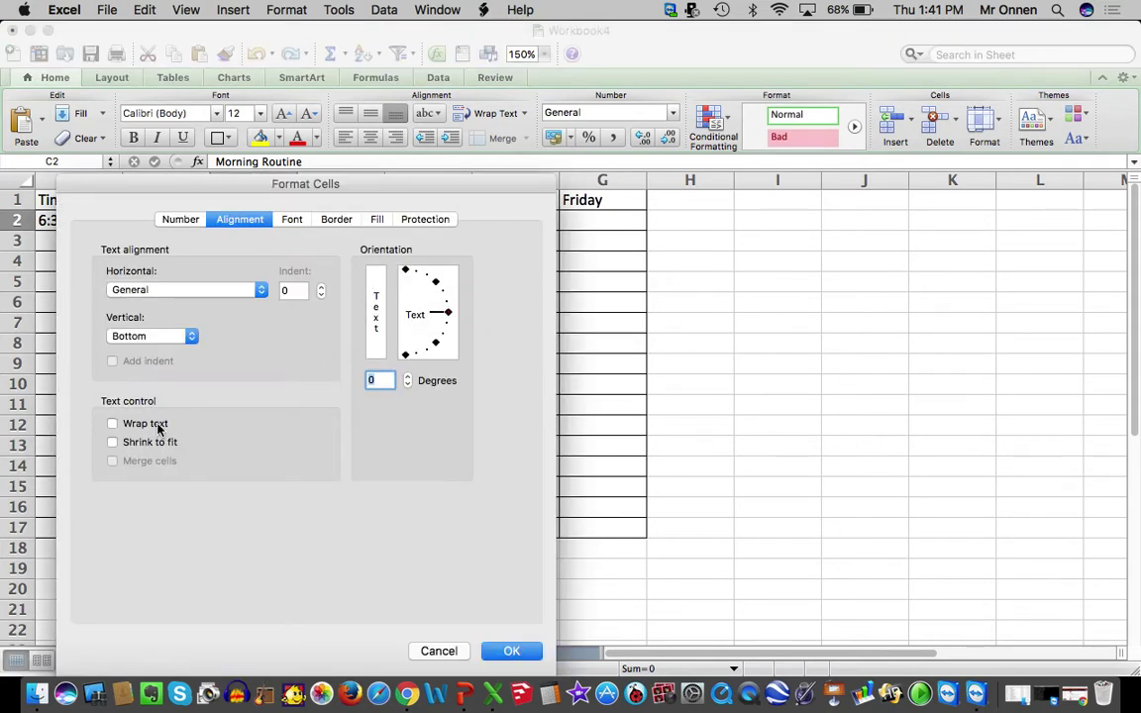
{"action": "left_click", "coordinate": [159, 428]}
{"action": "left_click", "coordinate": [511, 651]}
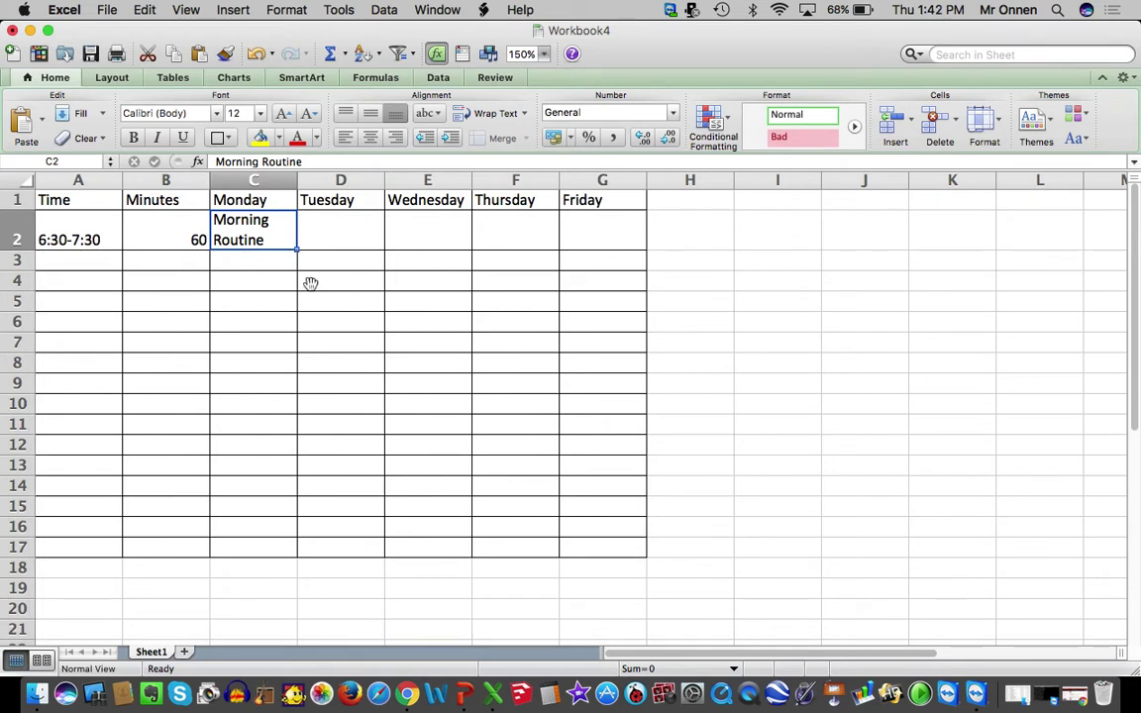
Fill Morning Routine from C2 across the remaining weekdays to G2.
{"action": "left_click_drag", "start_coordinate": [294, 249], "coordinate": [622, 250]}
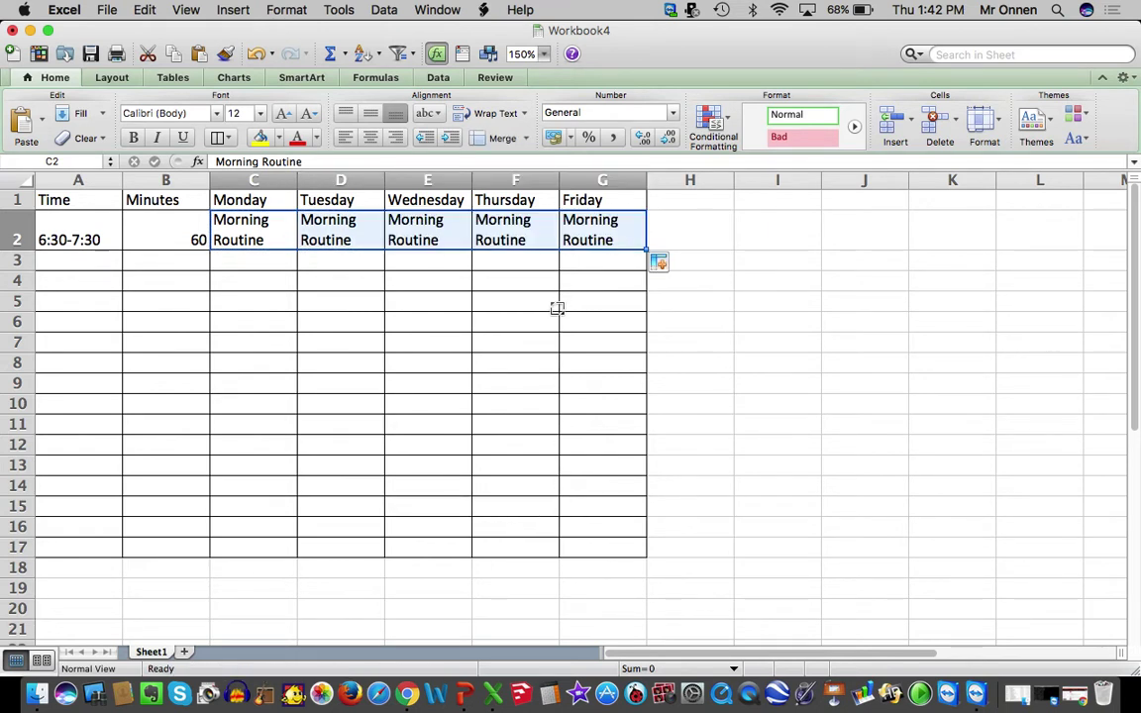
{"action": "left_click", "coordinate": [555, 305]}
{"action": "left_click", "coordinate": [600, 226]}
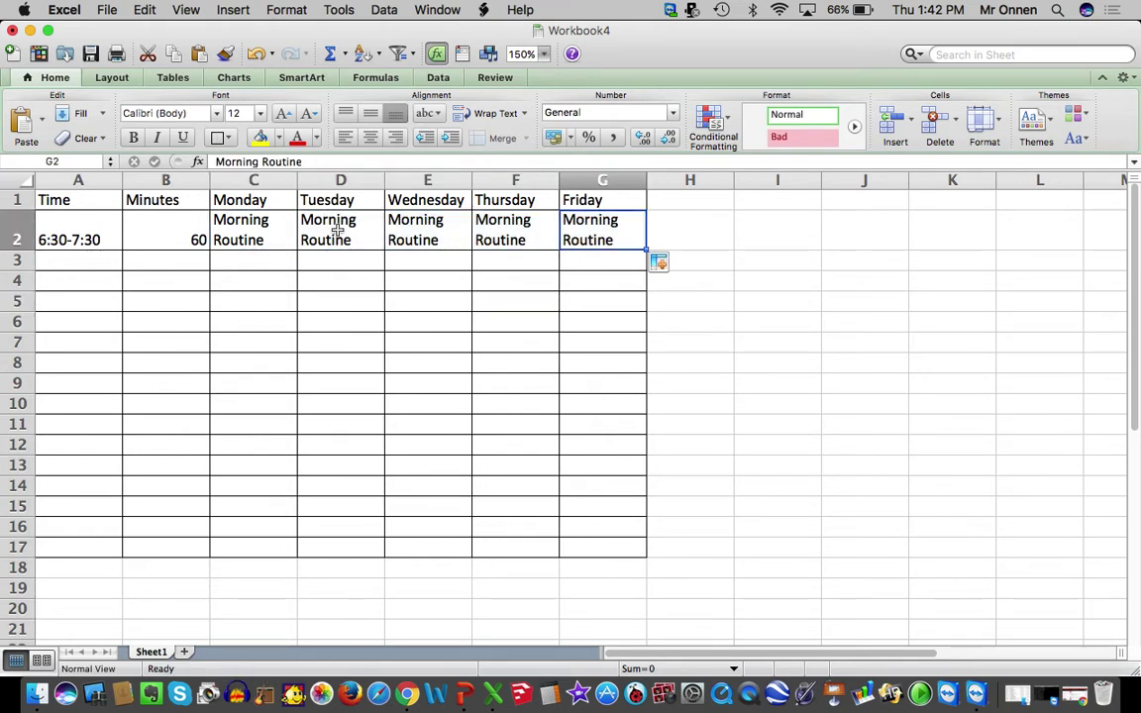
Merge C2:G2 into one cell, keeping only the first Morning Routine entry, and center its text horizontally.
{"action": "left_click_drag", "start_coordinate": [255, 232], "coordinate": [616, 222]}
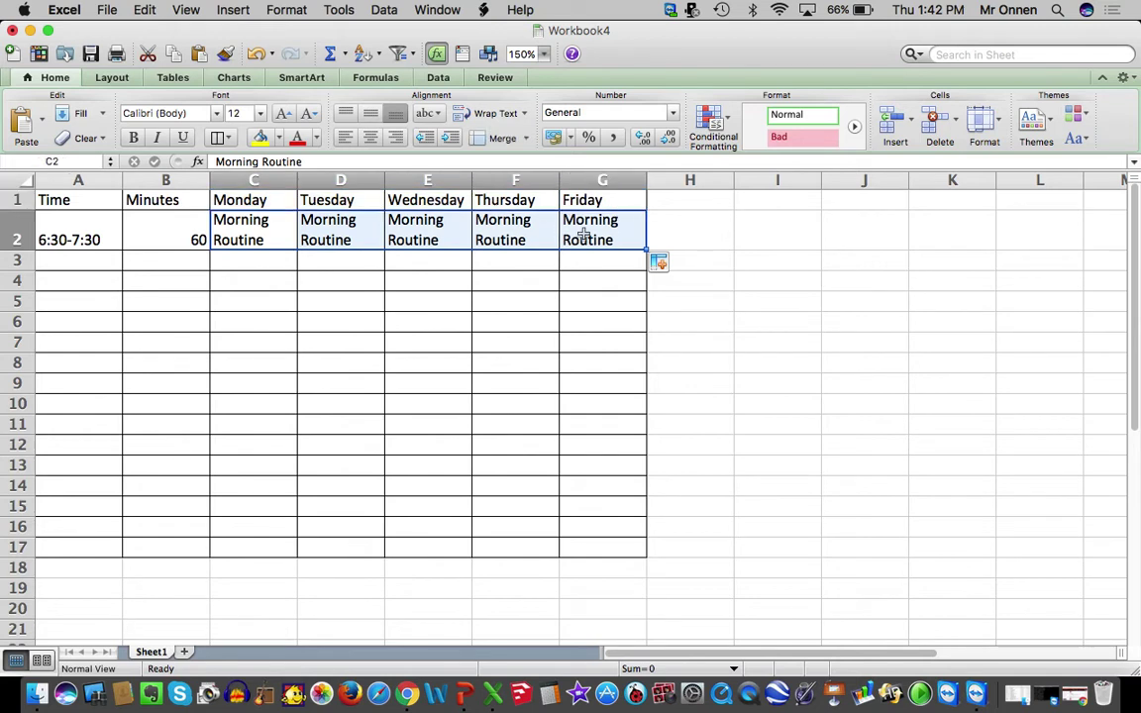
{"action": "right_click", "coordinate": [491, 240]}
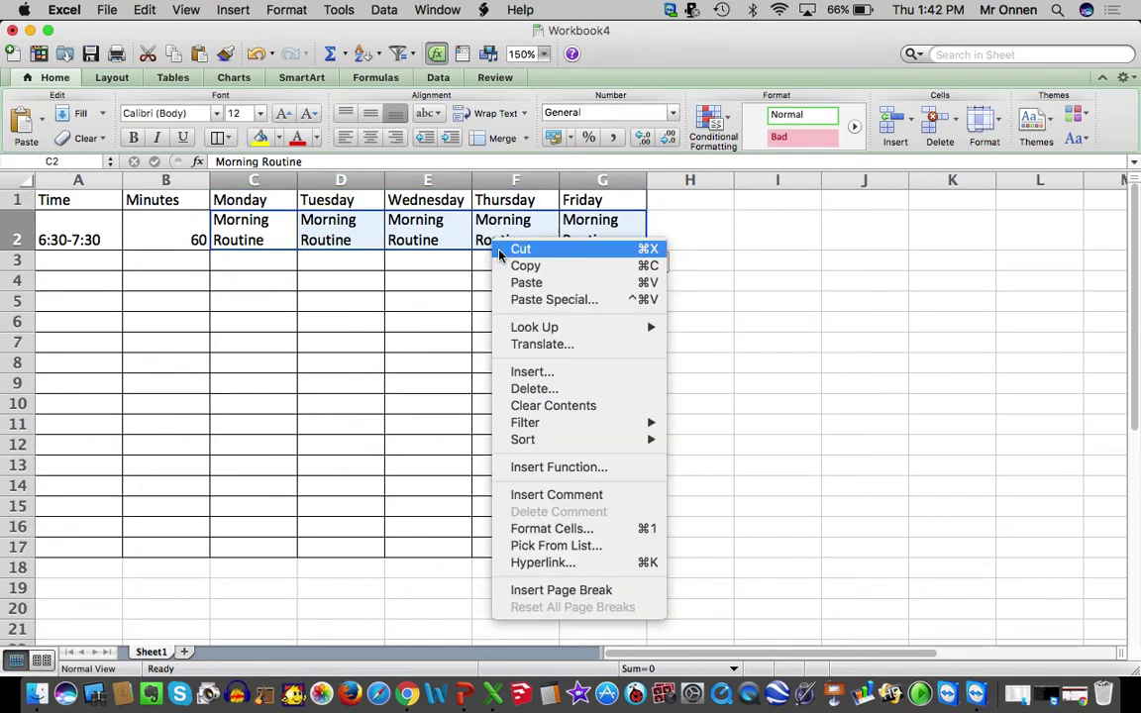
{"action": "left_click", "coordinate": [550, 529]}
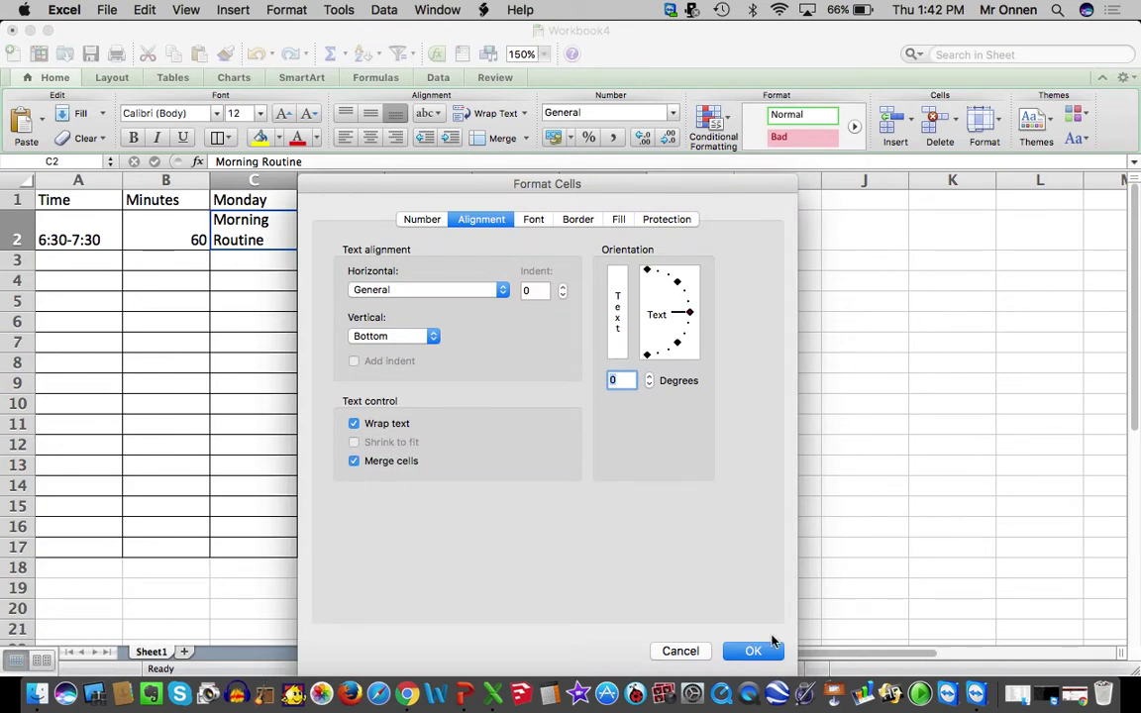
{"action": "left_click", "coordinate": [421, 219]}
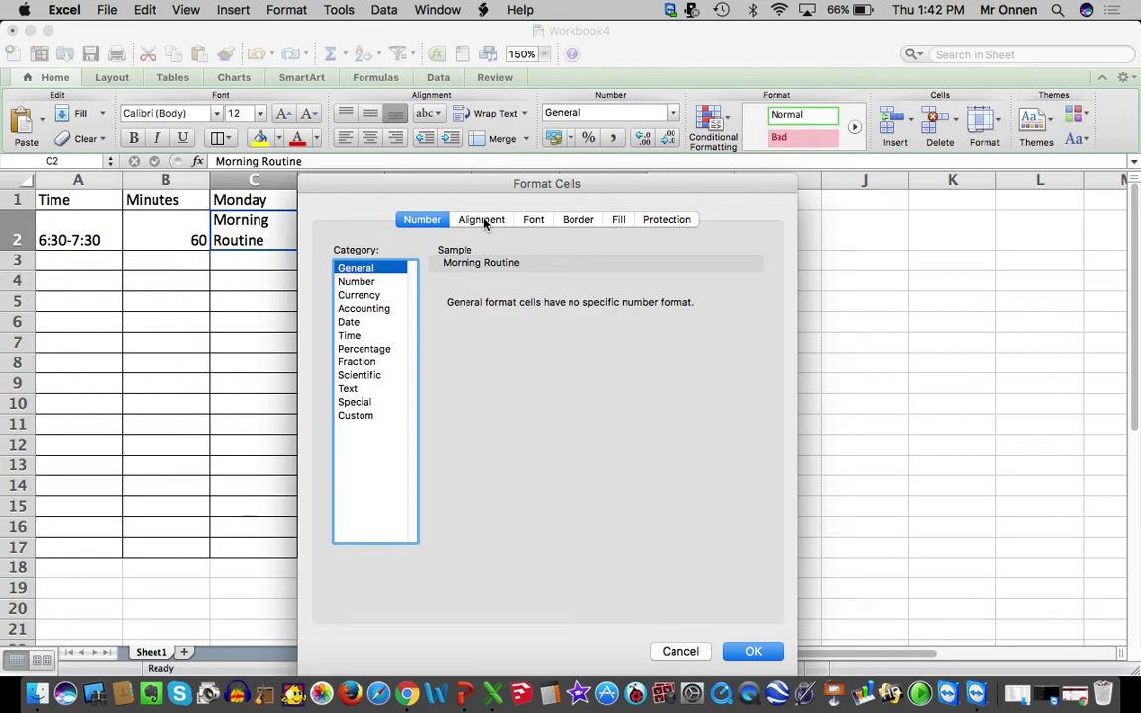
{"action": "left_click", "coordinate": [482, 220]}
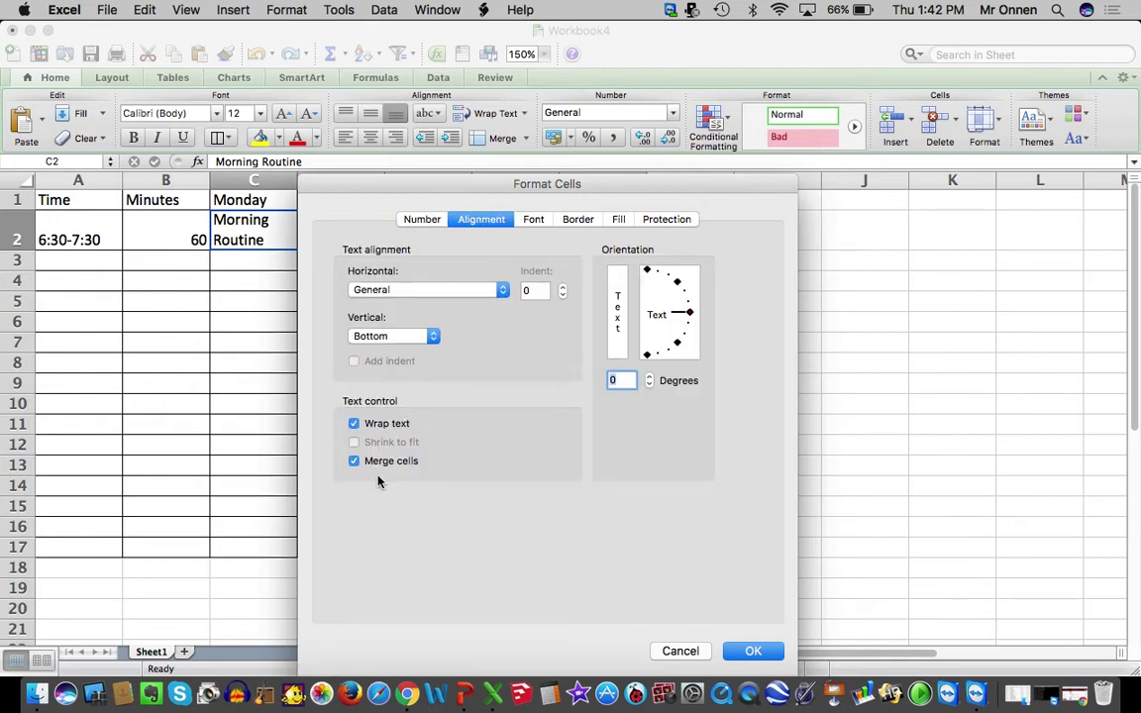
{"action": "left_click", "coordinate": [767, 653]}
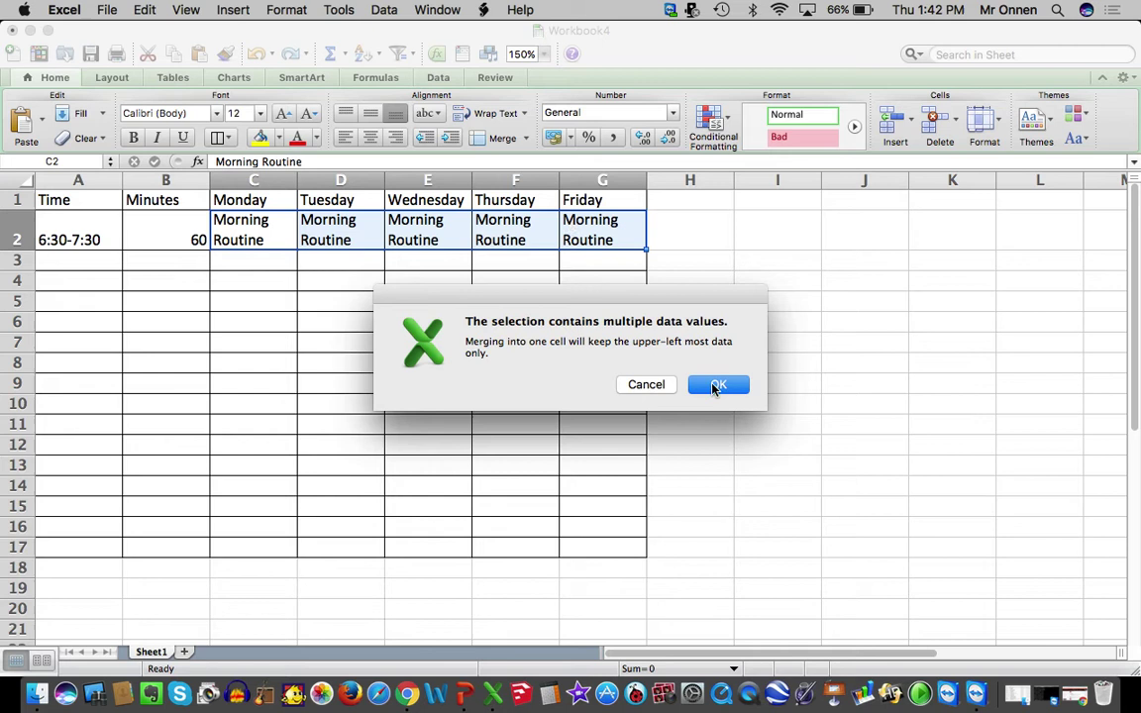
{"action": "left_click", "coordinate": [715, 386]}
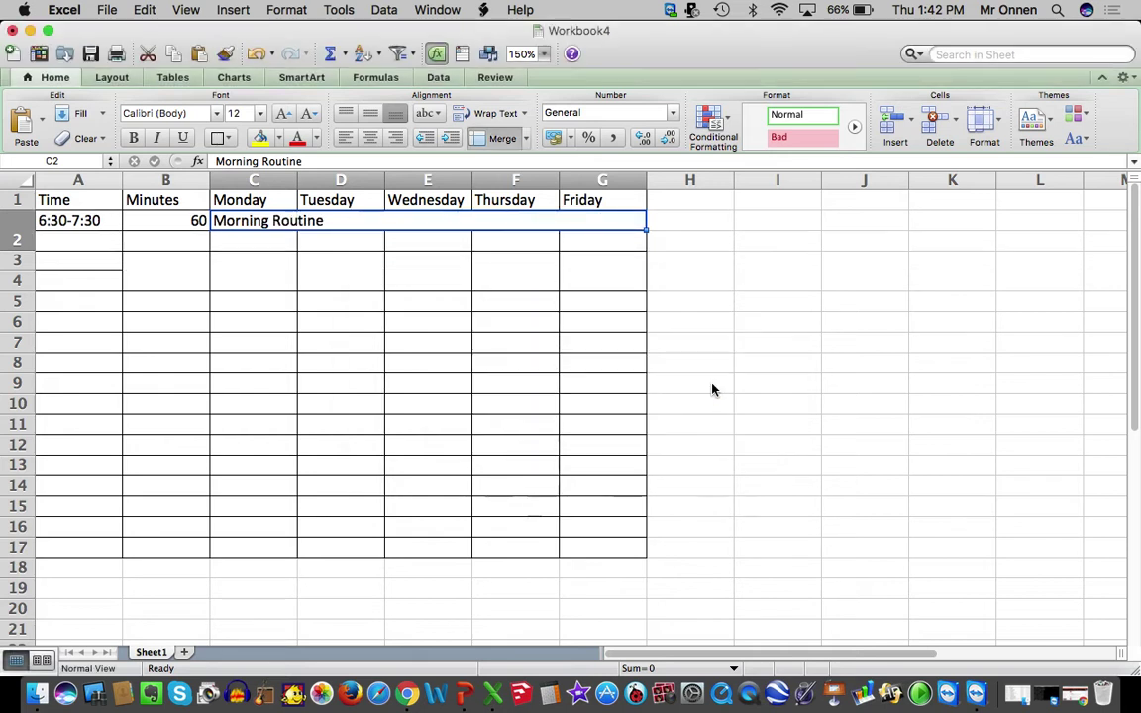
{"action": "left_click", "coordinate": [373, 138]}
{"action": "left_click", "coordinate": [388, 280]}
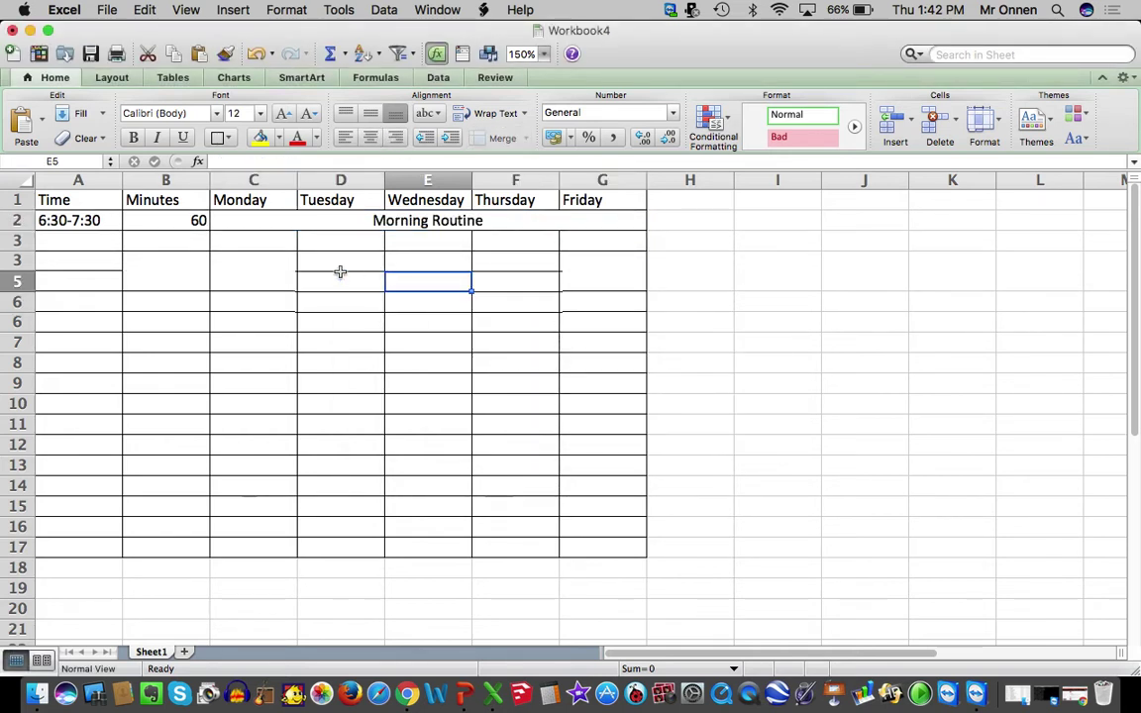
Fill row 3 with the time slot 7:30-8:00, 30 minutes and Morning Devotions as Monday's activity.
{"action": "left_click", "coordinate": [89, 235]}
{"action": "type", "text": "7:30"}
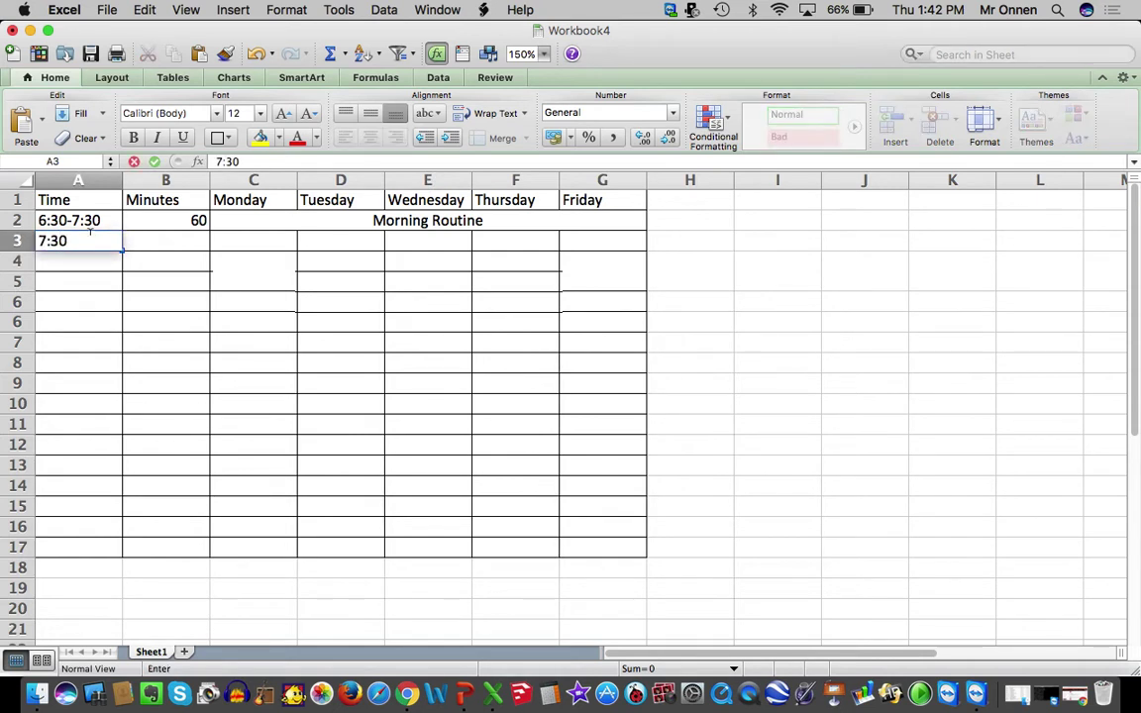
{"action": "type", "text": "-8:00"}
{"action": "key", "text": "Tab"}
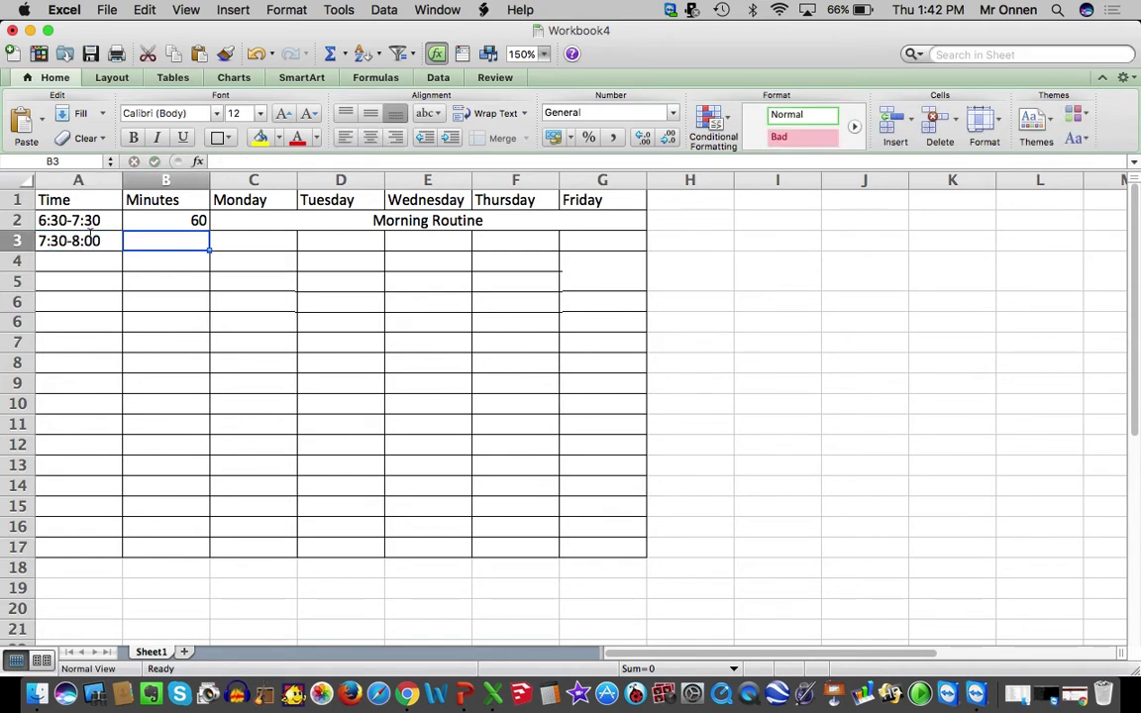
{"action": "type", "text": "30"}
{"action": "key", "text": "Tab"}
{"action": "type", "text": "Morn"}
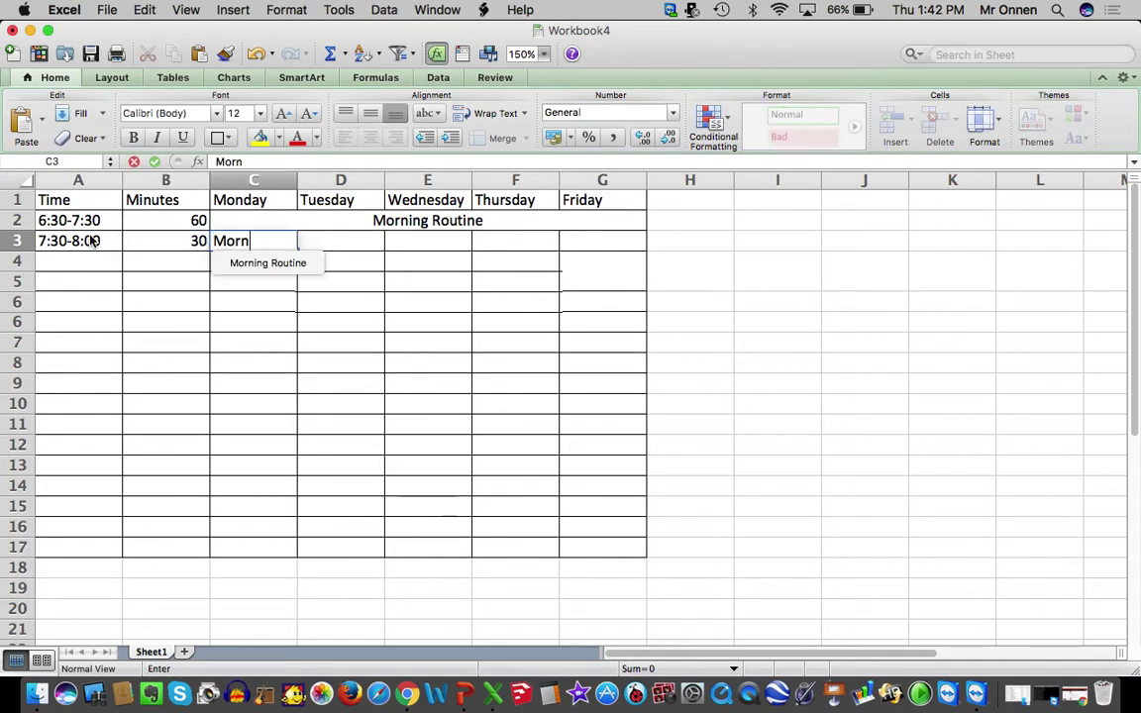
{"action": "type", "text": "ing Devotions"}
{"action": "left_click", "coordinate": [248, 340]}
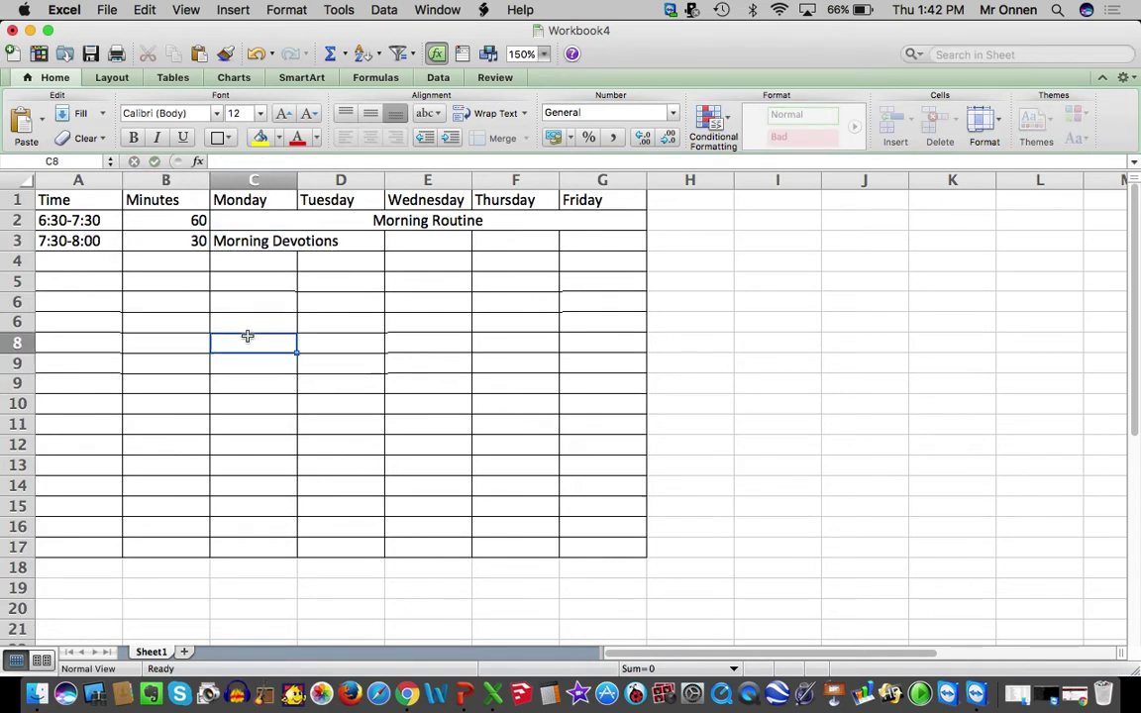
Merge C3:G3 into one cell across all weekdays and center the Morning Devotions text horizontally.
{"action": "left_click_drag", "start_coordinate": [282, 240], "coordinate": [569, 241]}
{"action": "right_click", "coordinate": [569, 240]}
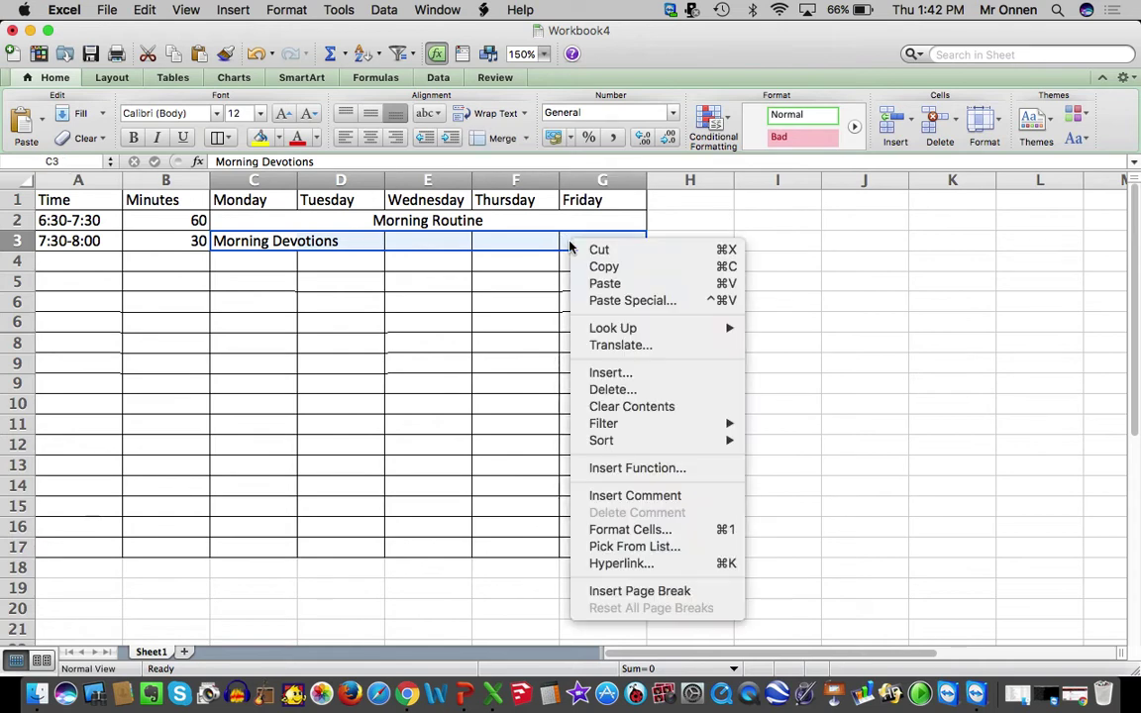
{"action": "left_click", "coordinate": [630, 531]}
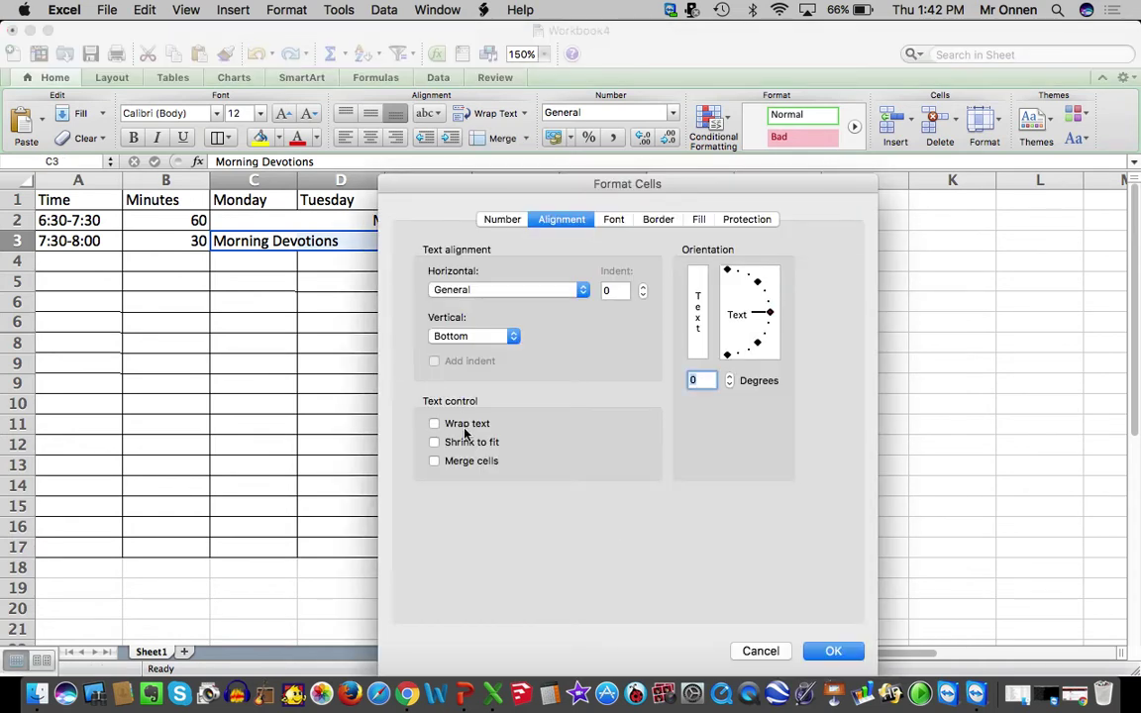
{"action": "key", "text": "Return"}
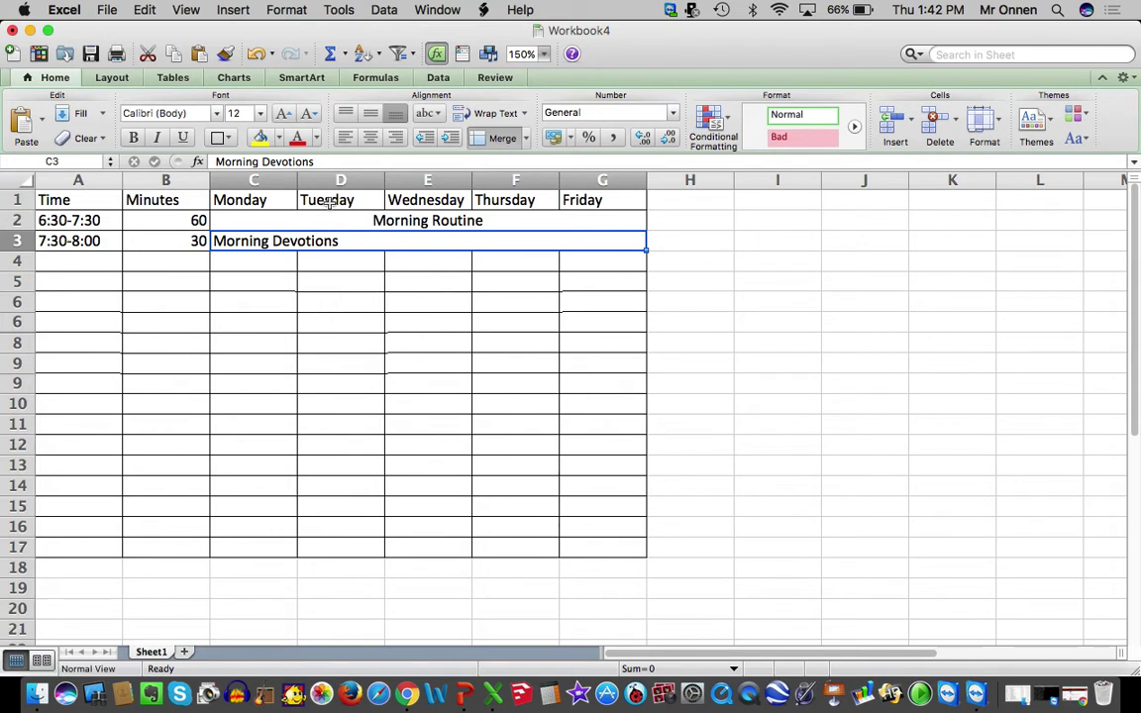
{"action": "left_click", "coordinate": [375, 141]}
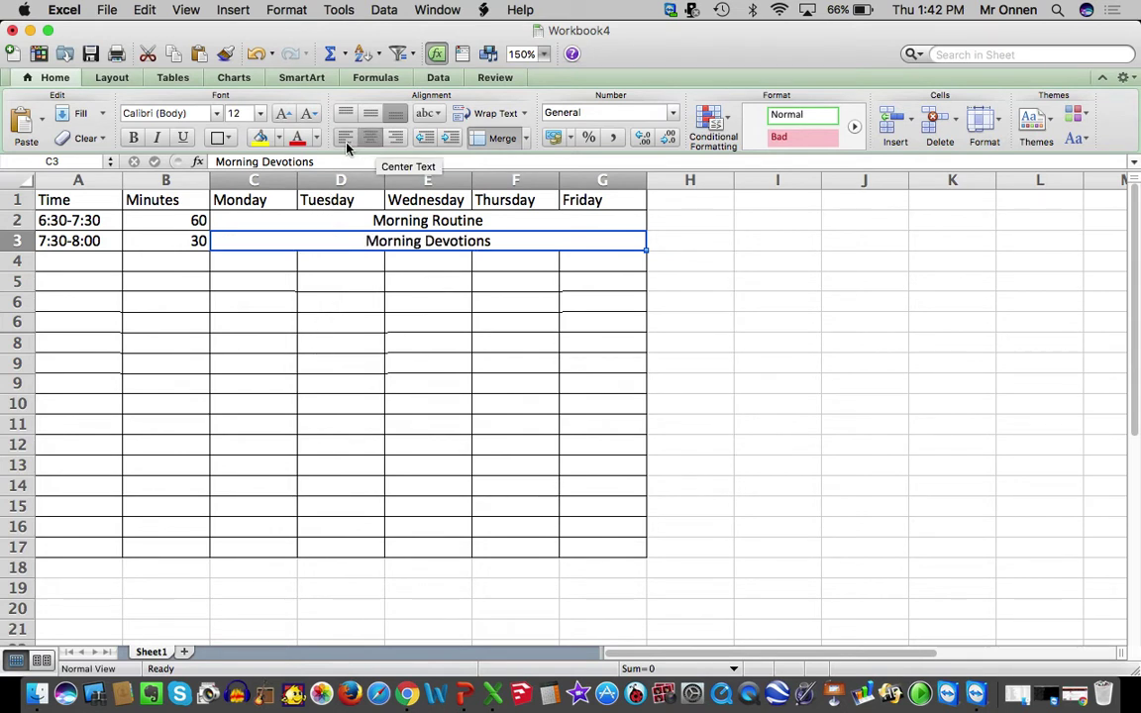
{"action": "left_click", "coordinate": [345, 138]}
{"action": "left_click", "coordinate": [386, 141]}
{"action": "left_click", "coordinate": [369, 138]}
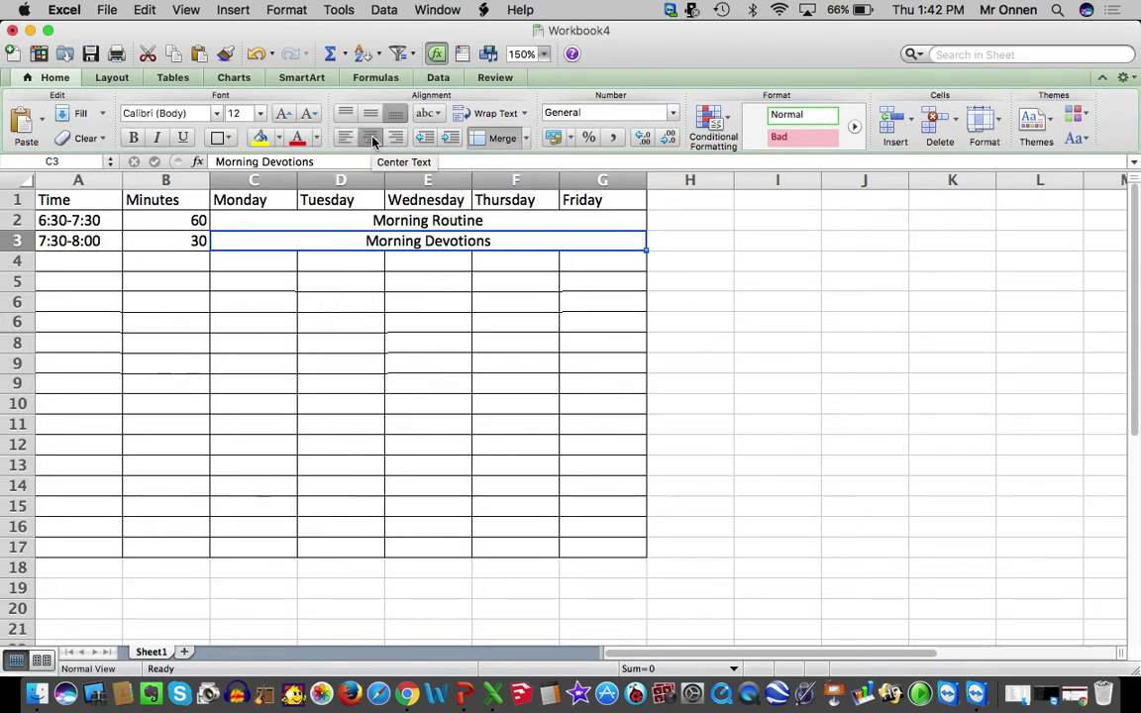
Enter Go to Grandma's House as Monday's activity in C4 and Drive Home as Tuesday's activity in D4.
{"action": "left_click", "coordinate": [221, 263]}
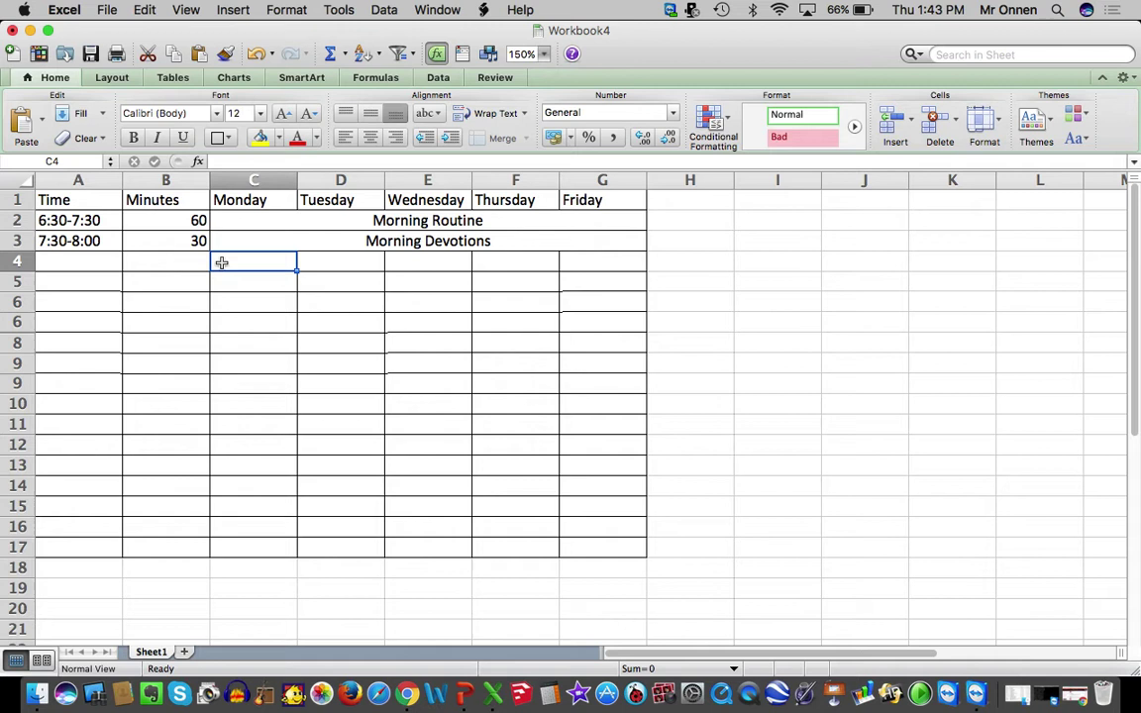
{"action": "type", "text": "Go to G"}
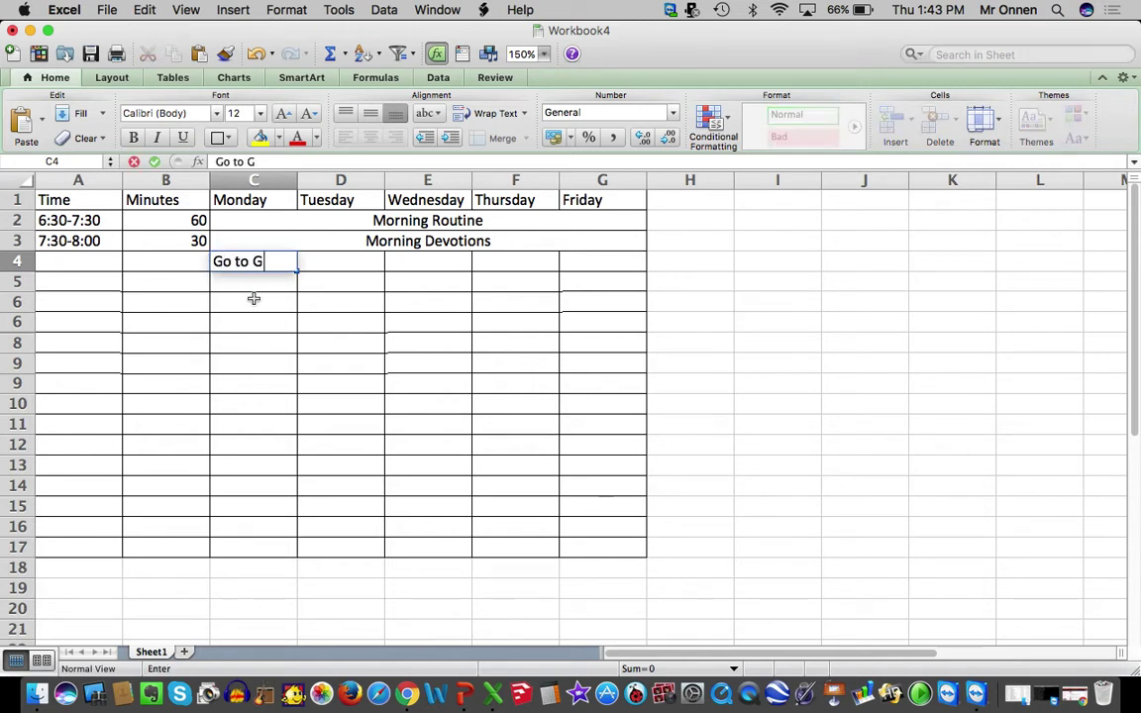
{"action": "type", "text": "randma's House"}
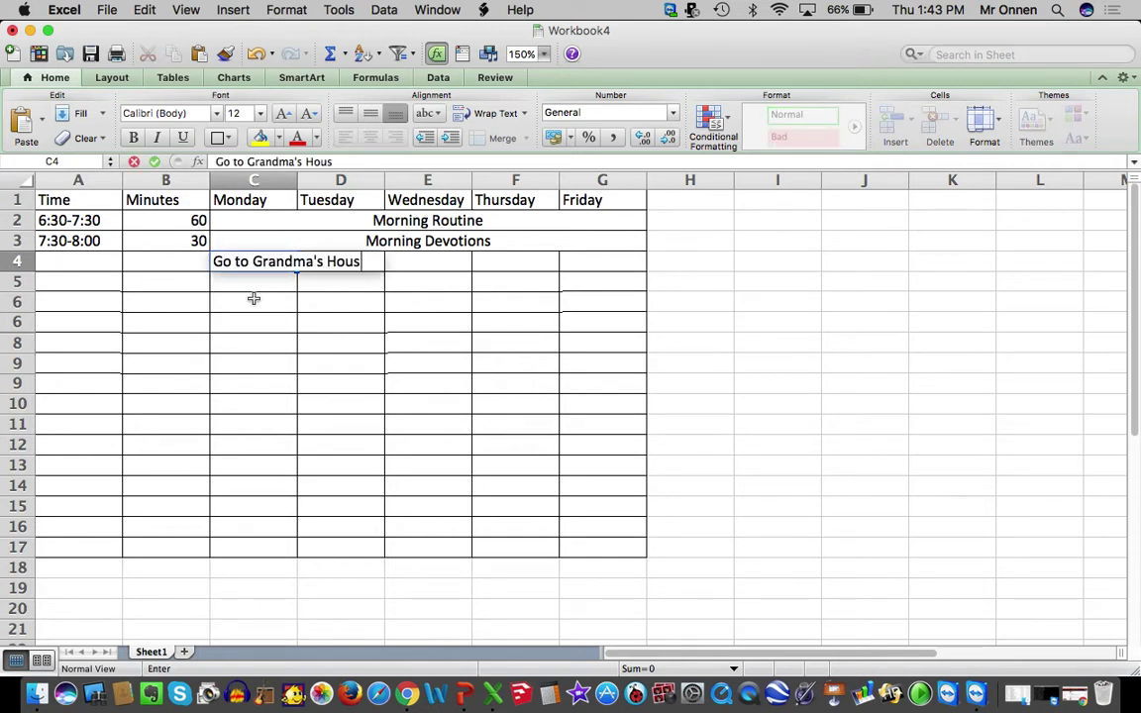
{"action": "left_click", "coordinate": [421, 404]}
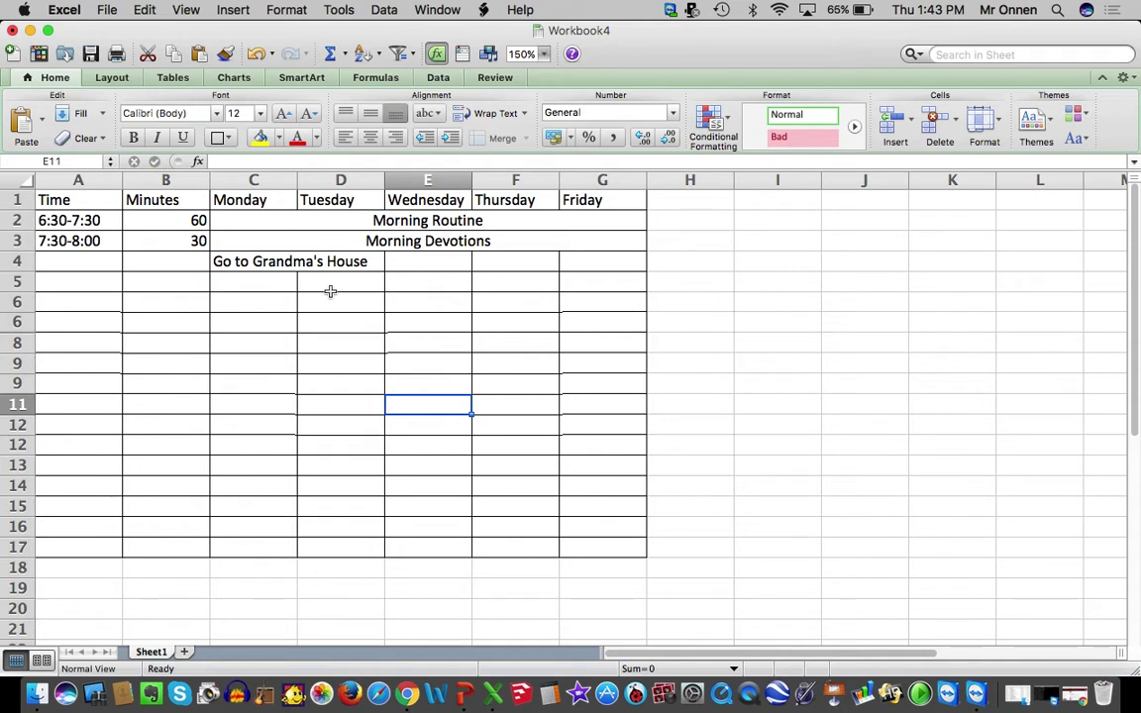
{"action": "left_click", "coordinate": [353, 263]}
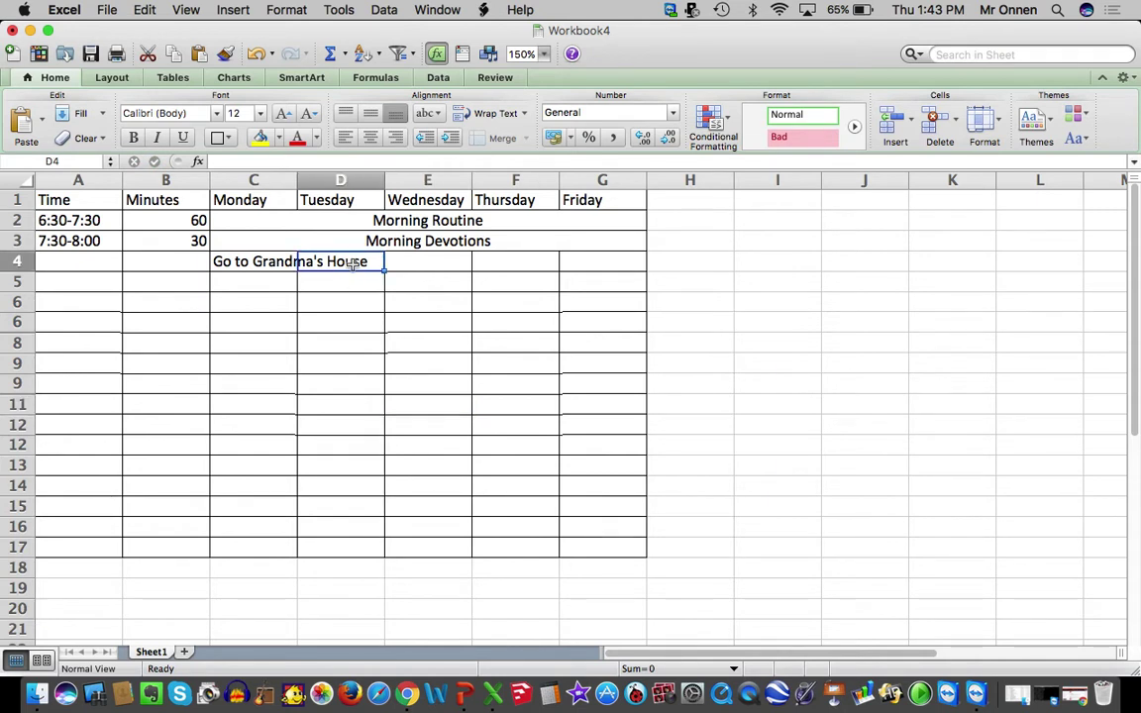
{"action": "type", "text": "Drive Hom"}
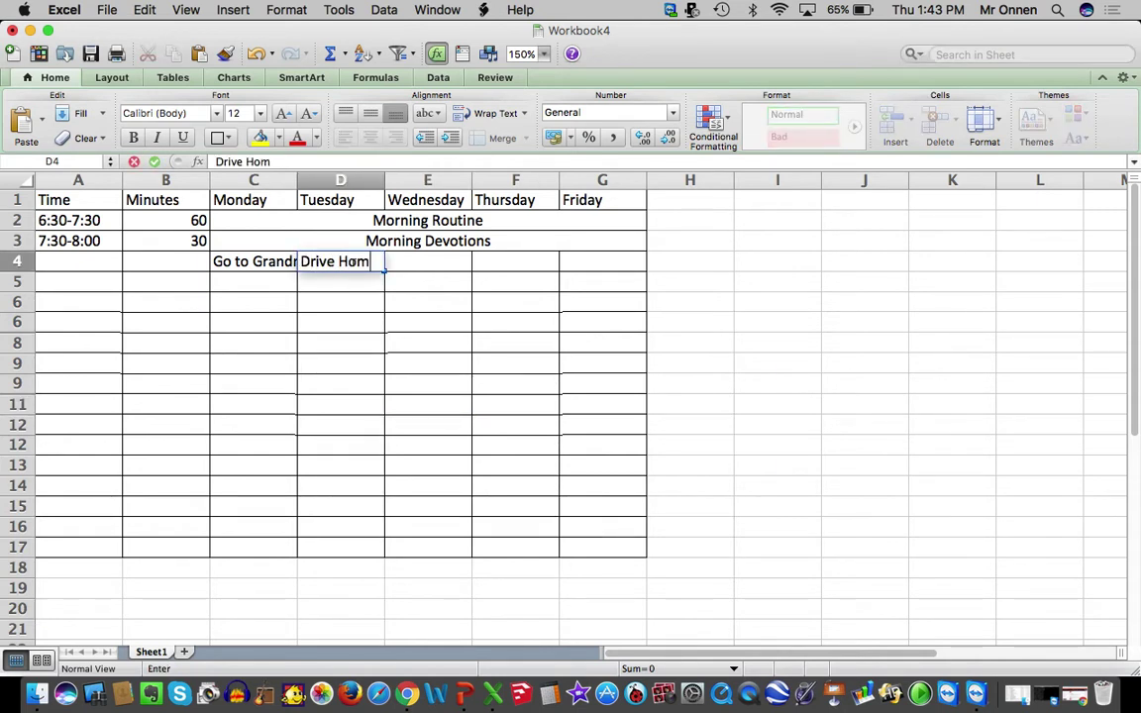
{"action": "type", "text": "e"}
{"action": "left_click", "coordinate": [413, 314]}
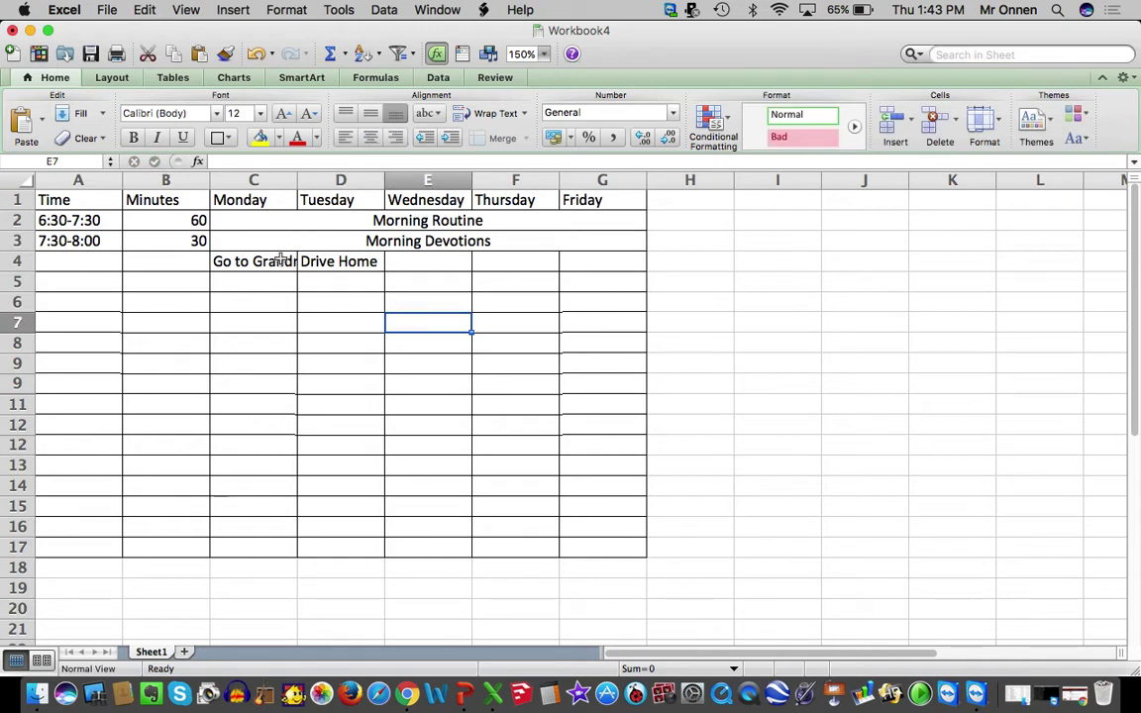
Turn on text wrapping for the Monday and Tuesday activities in C4:D4.
{"action": "left_click_drag", "start_coordinate": [272, 263], "coordinate": [315, 262]}
{"action": "right_click", "coordinate": [333, 261]}
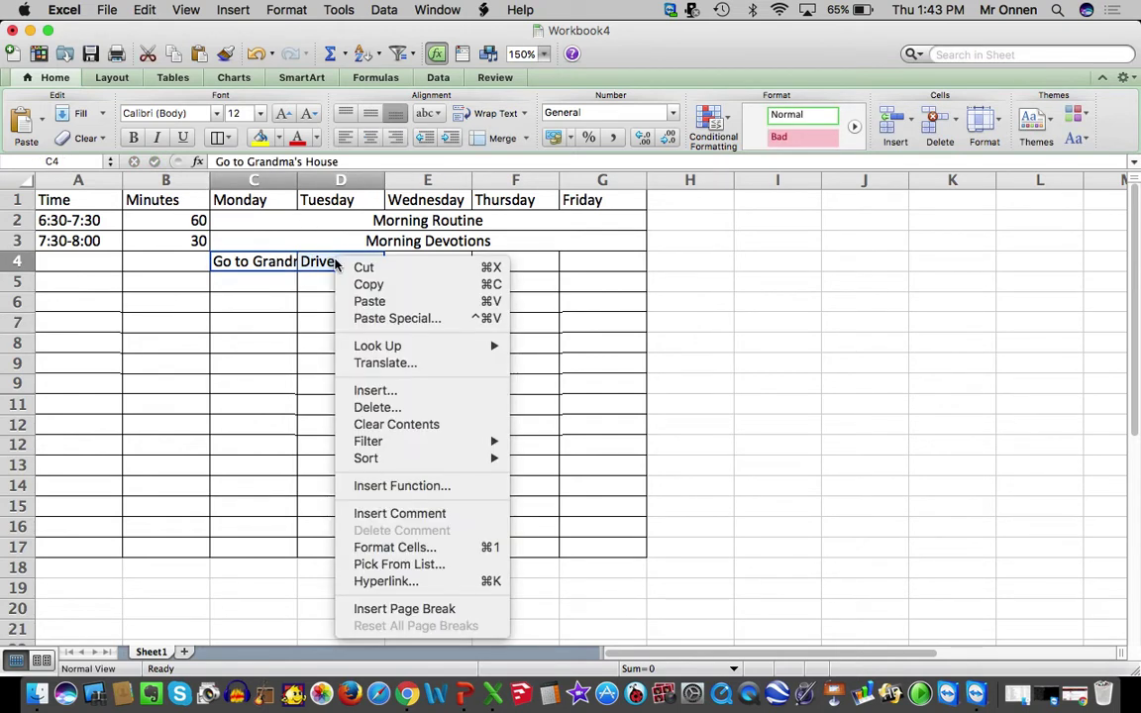
{"action": "left_click", "coordinate": [402, 546]}
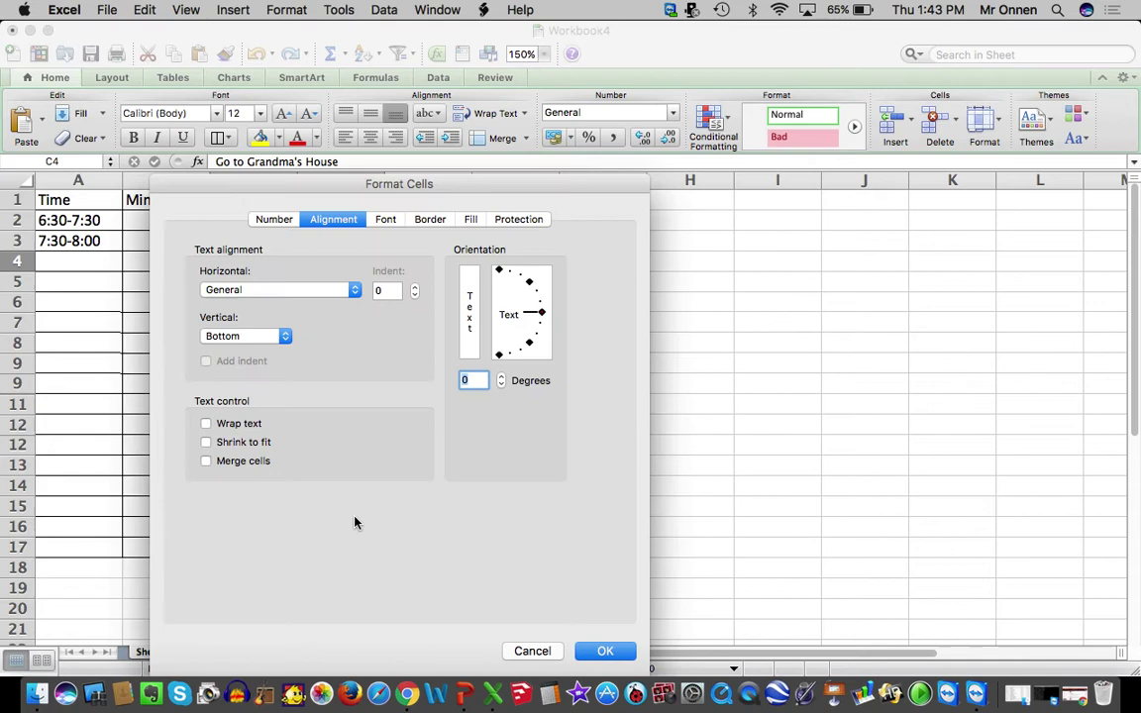
{"action": "left_click", "coordinate": [248, 424]}
{"action": "key", "text": "Return"}
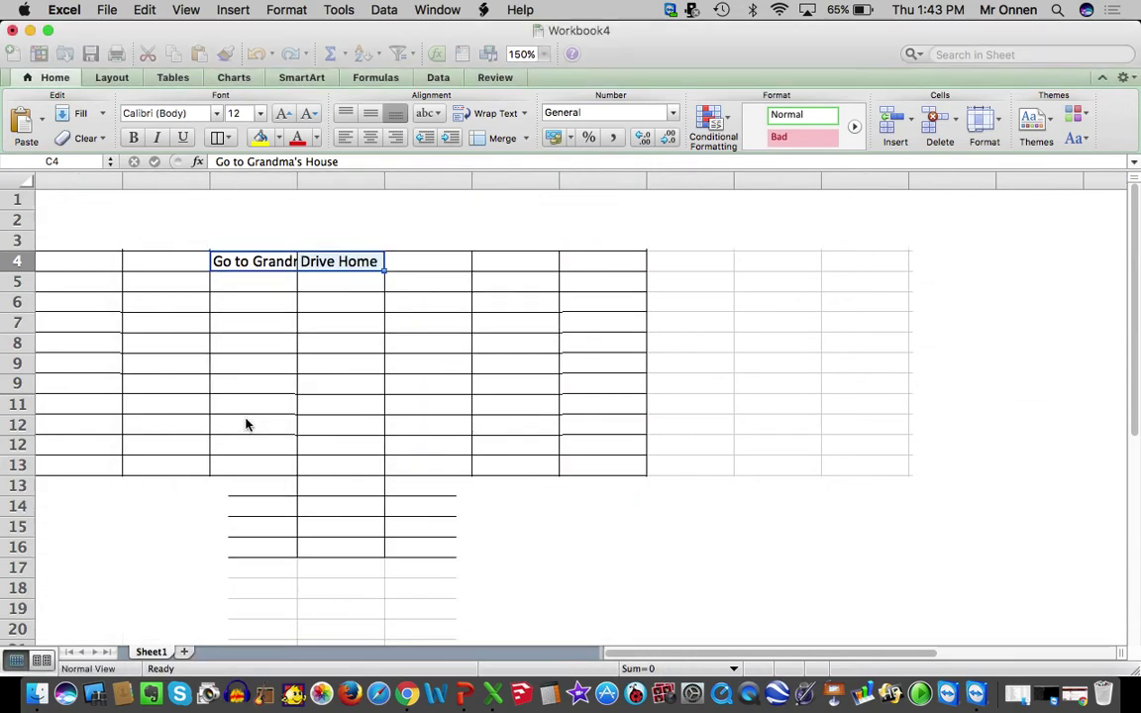
Increase the row height of the 60-minute Morning Routine row, row 2.
{"action": "left_click", "coordinate": [181, 275]}
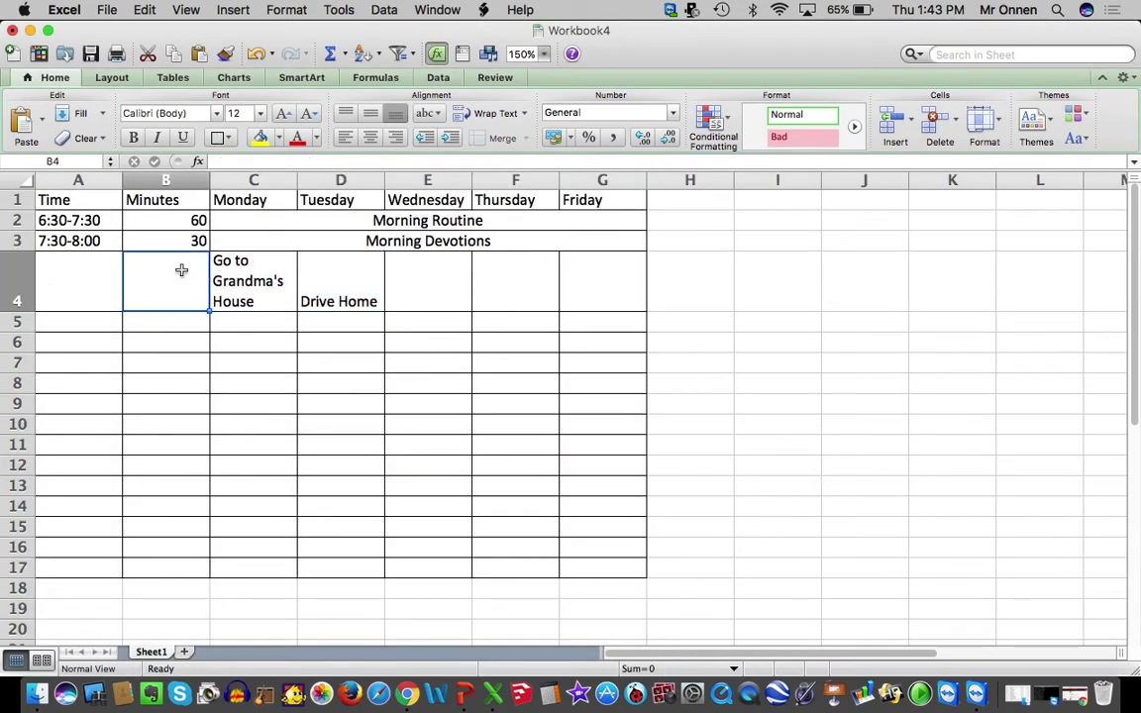
{"action": "left_click", "coordinate": [182, 243]}
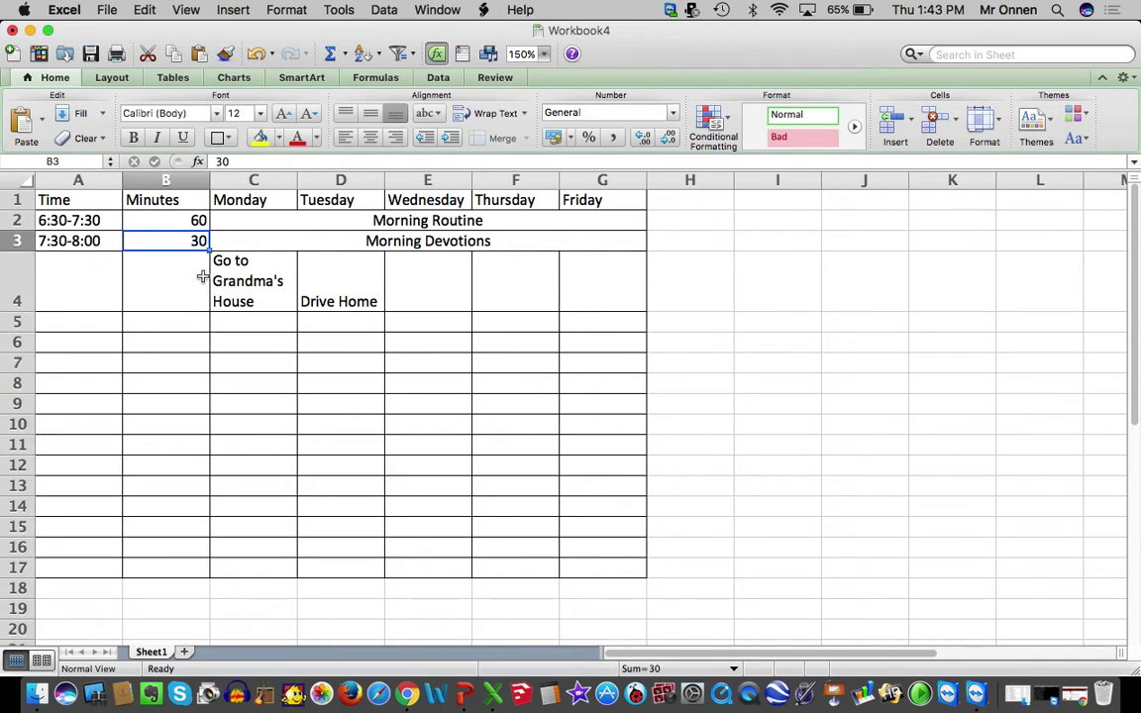
{"action": "left_click", "coordinate": [185, 220]}
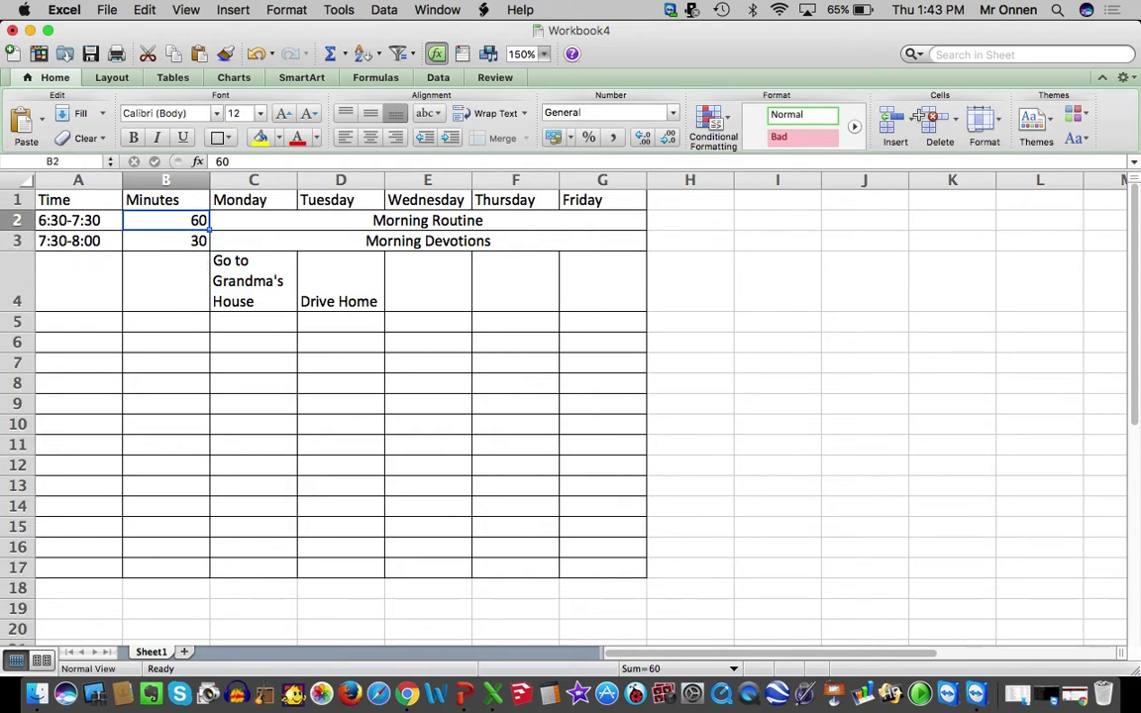
{"action": "left_click", "coordinate": [996, 134]}
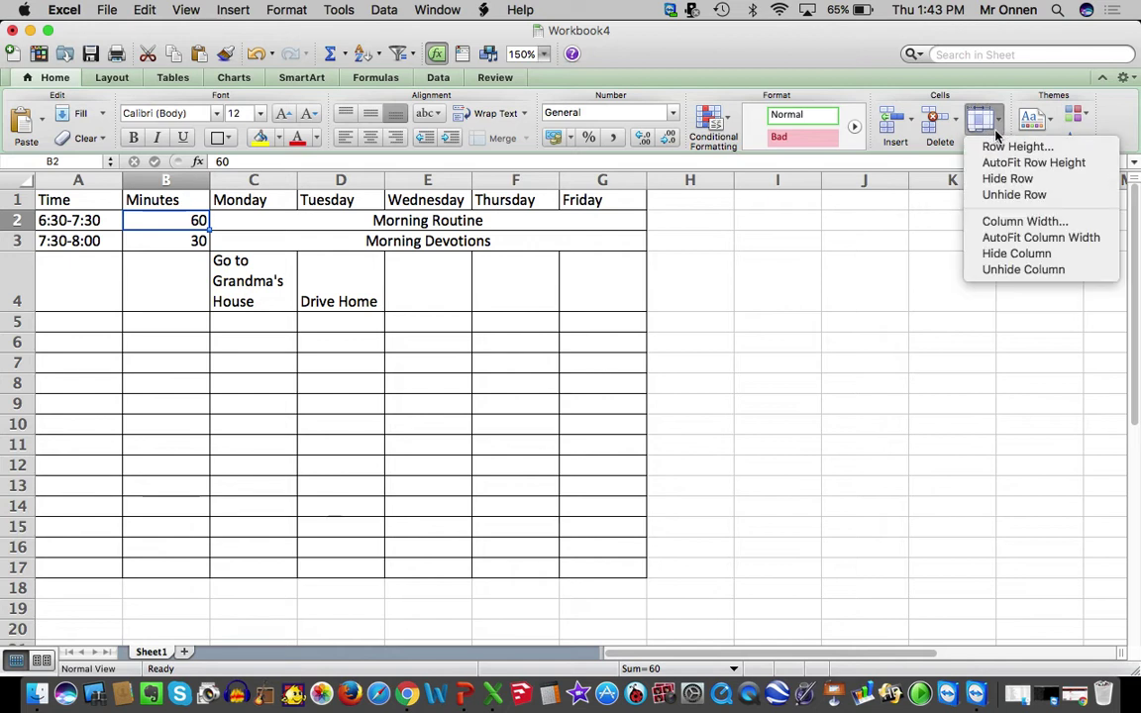
{"action": "left_click", "coordinate": [1000, 146]}
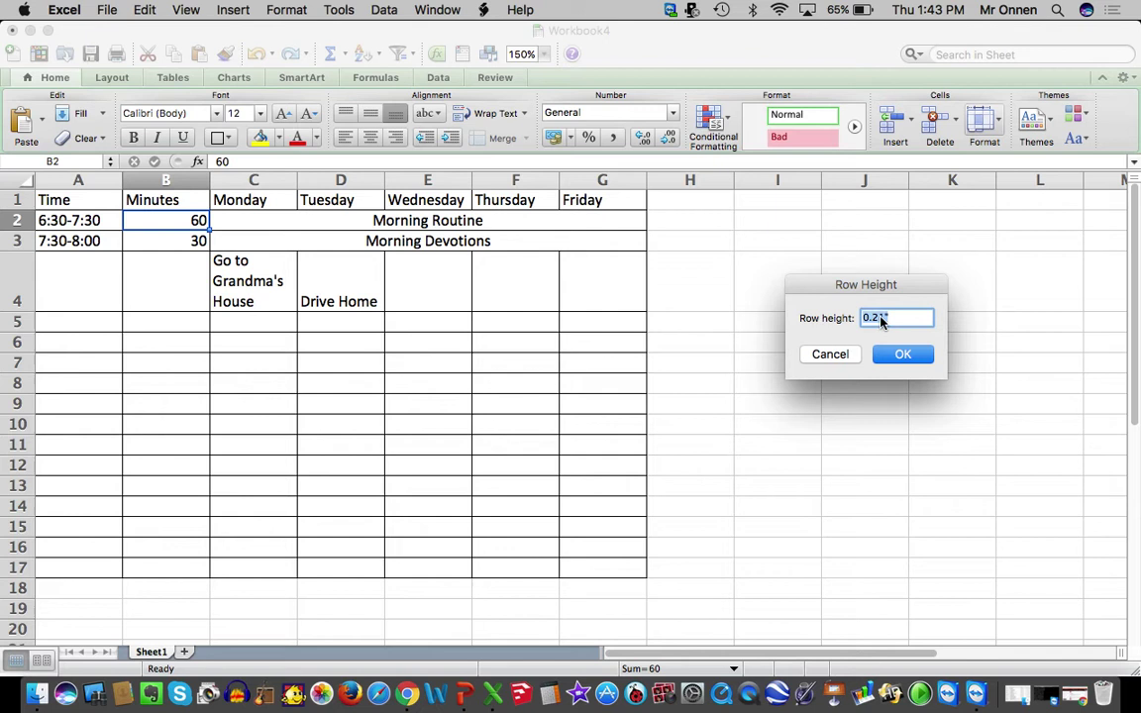
{"action": "left_click", "coordinate": [876, 317]}
{"action": "left_click", "coordinate": [901, 355]}
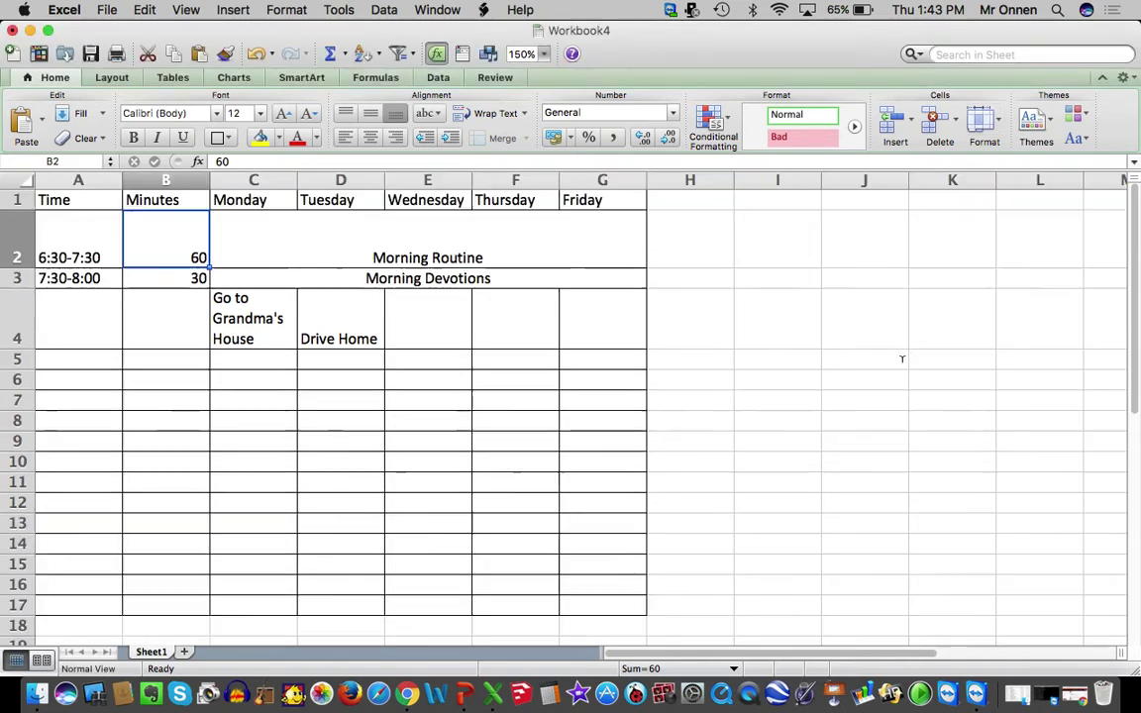
Set the height of the Morning Devotions row, row 3, to 0.3 inches.
{"action": "left_click", "coordinate": [200, 278]}
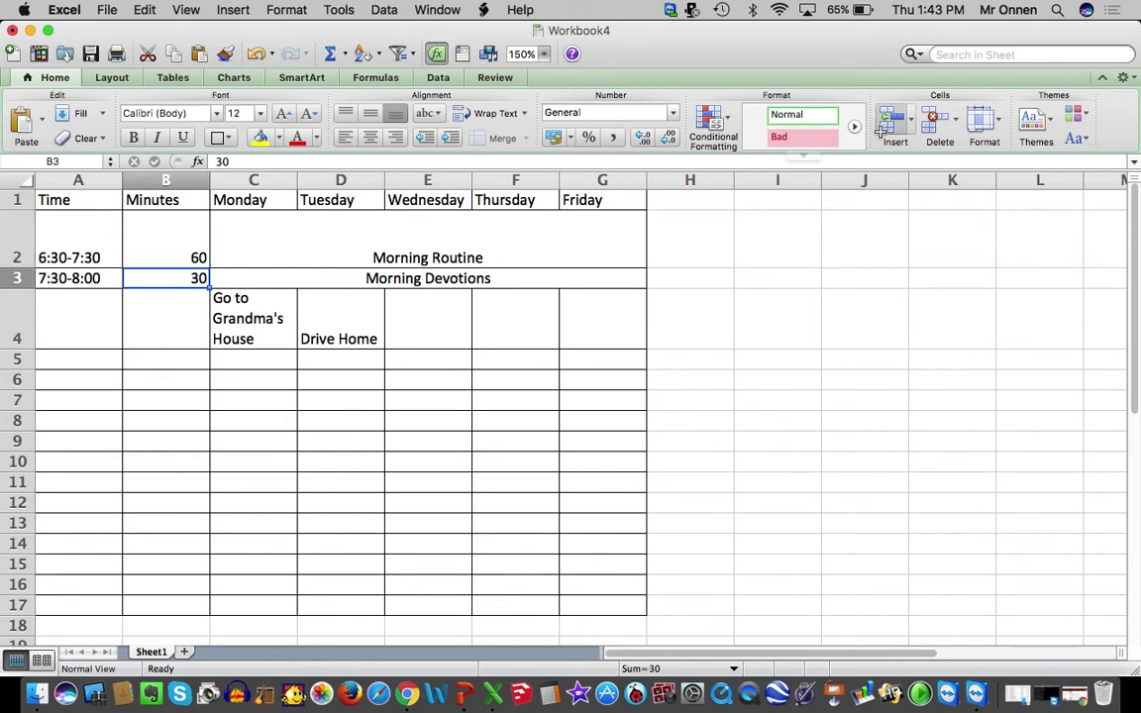
{"action": "left_click", "coordinate": [989, 129]}
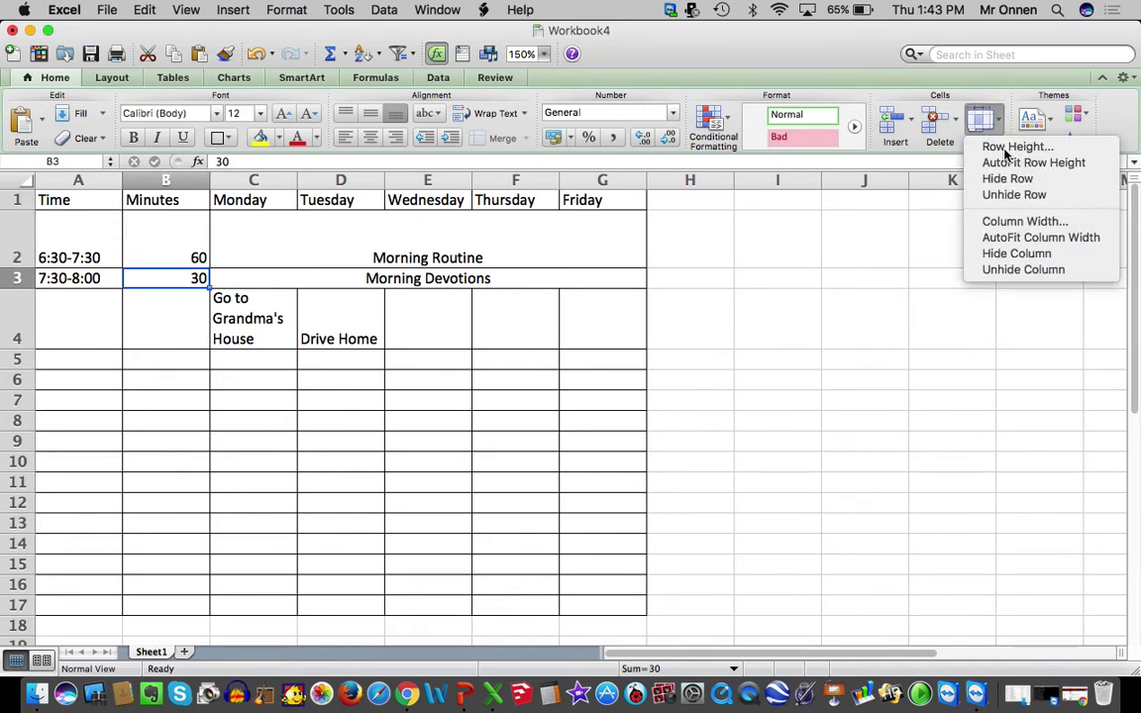
{"action": "left_click", "coordinate": [1004, 148]}
{"action": "type", "text": ".3"}
{"action": "key", "text": "Return"}
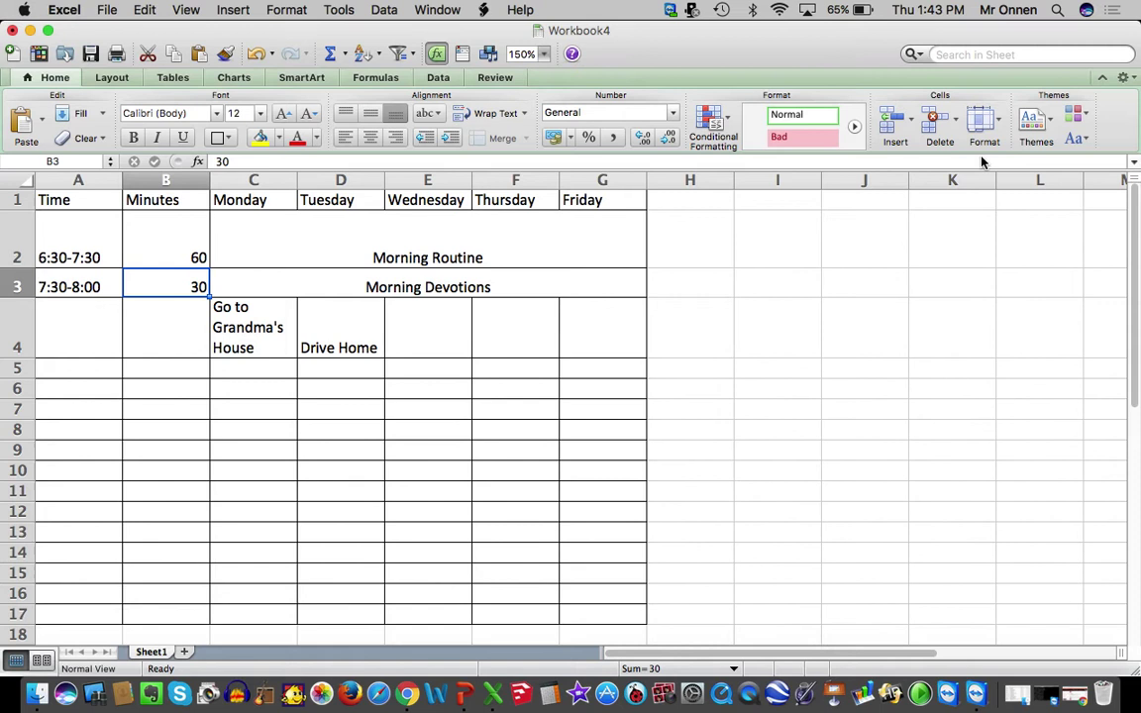
Enter 180 as the number of minutes for row 4 in B4.
{"action": "left_click", "coordinate": [168, 330]}
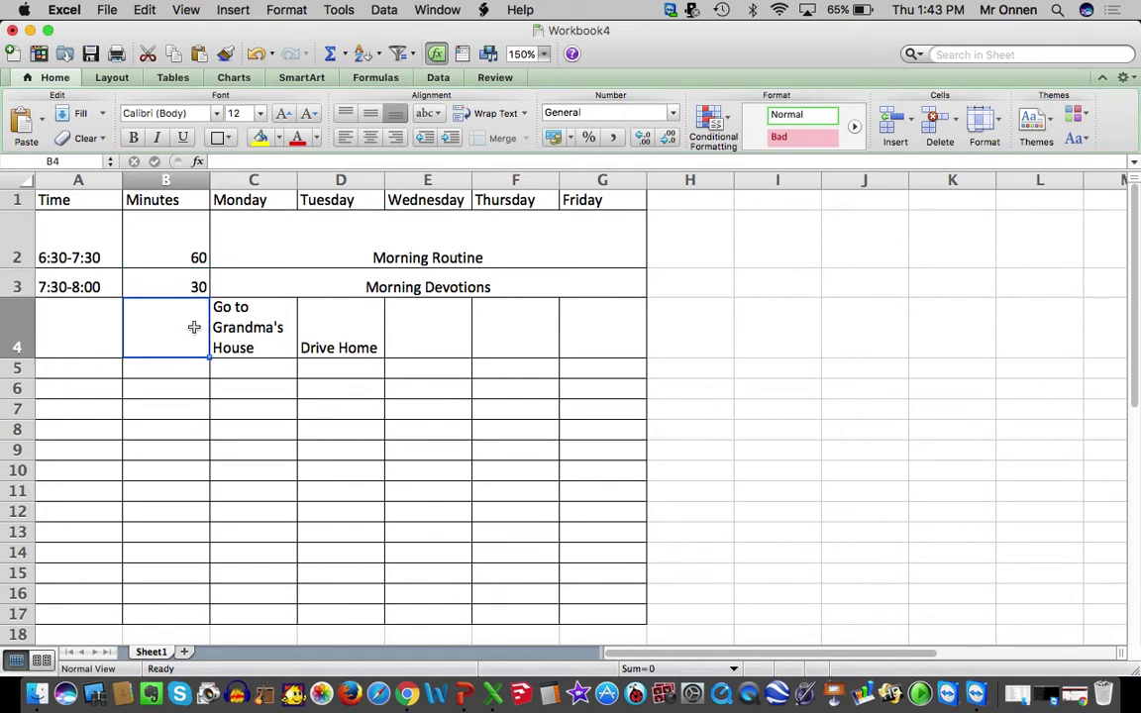
{"action": "type", "text": "180"}
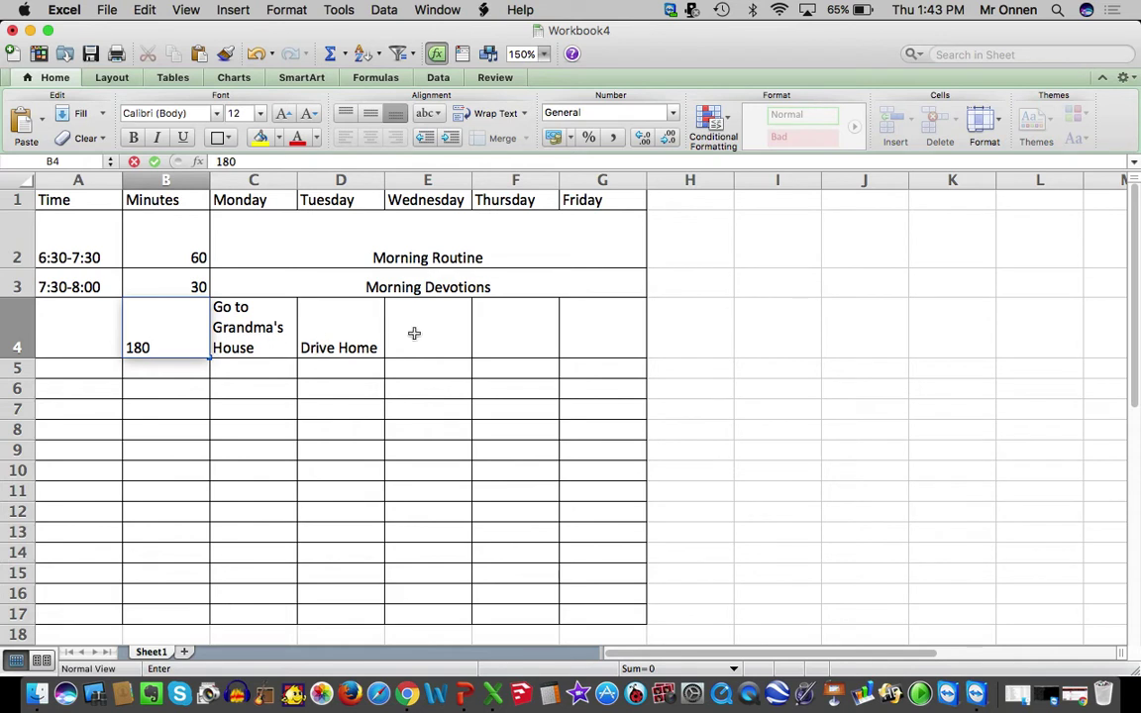
{"action": "left_click", "coordinate": [421, 286]}
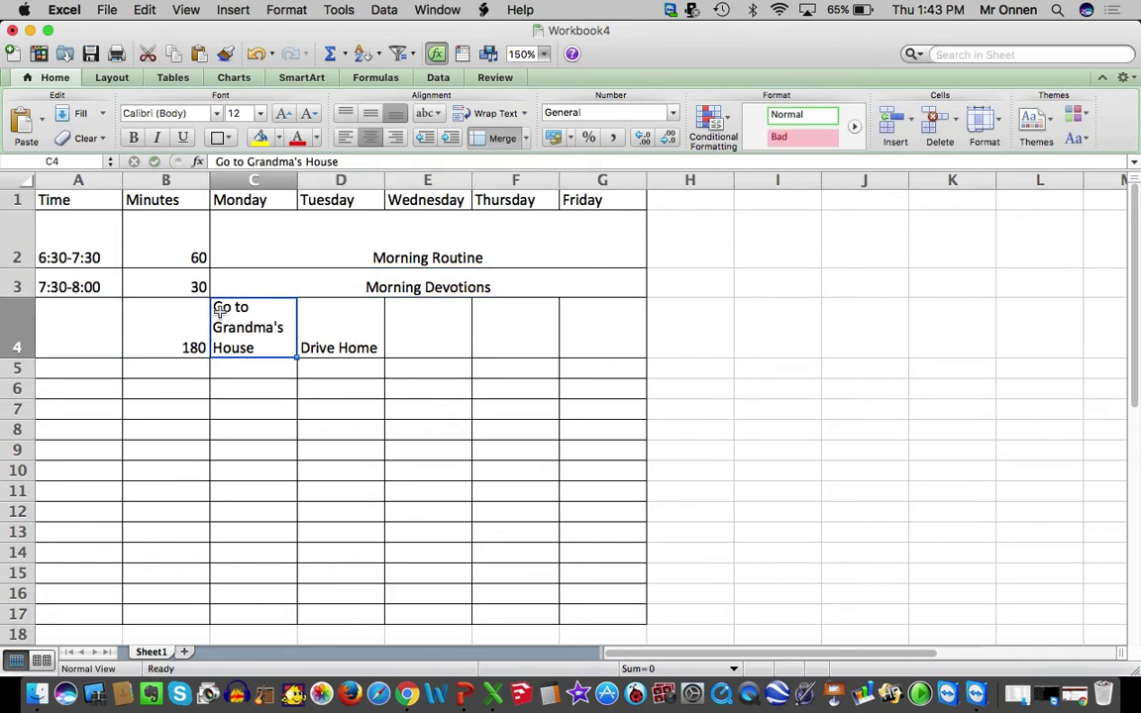
Set the height of the 180-minute row, row 4, to 1.8 inches.
{"action": "left_click", "coordinate": [166, 311]}
{"action": "left_click", "coordinate": [980, 121]}
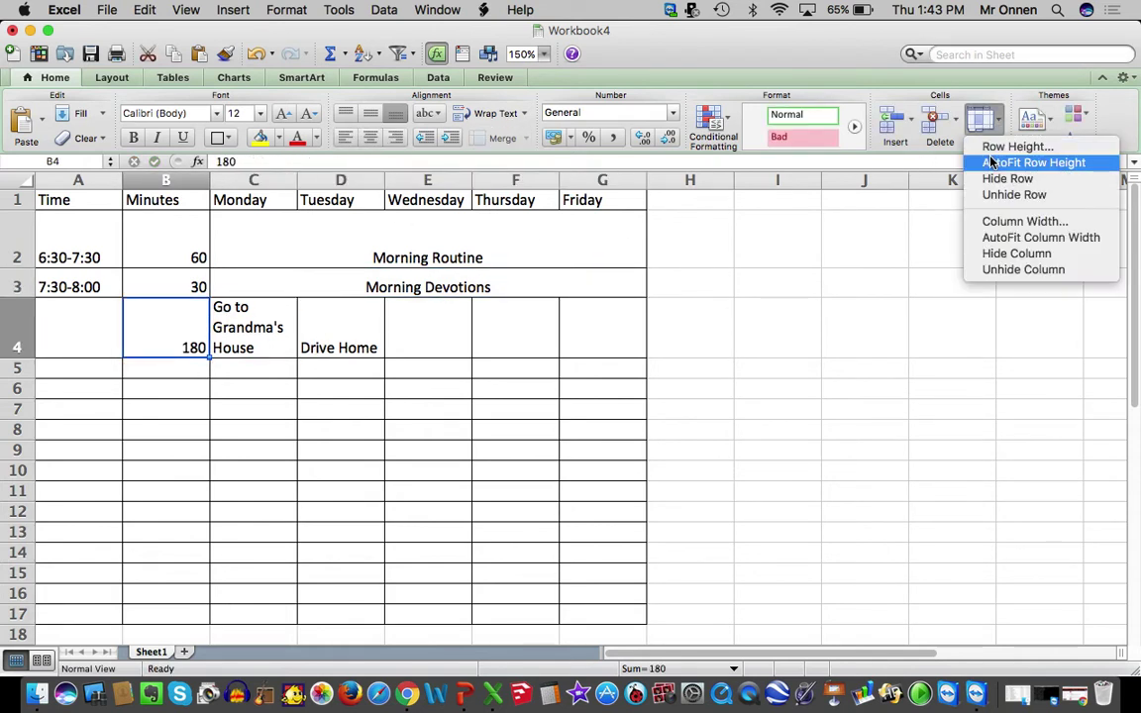
{"action": "left_click", "coordinate": [990, 147]}
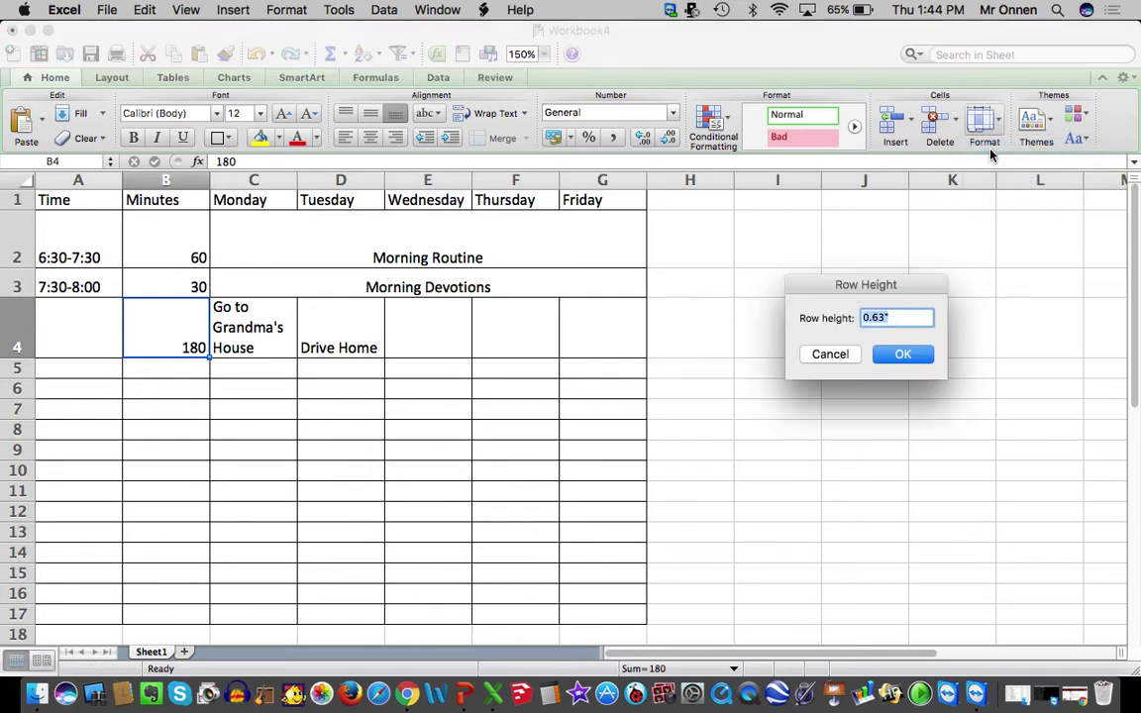
{"action": "type", "text": "1.8"}
{"action": "key", "text": "Return"}
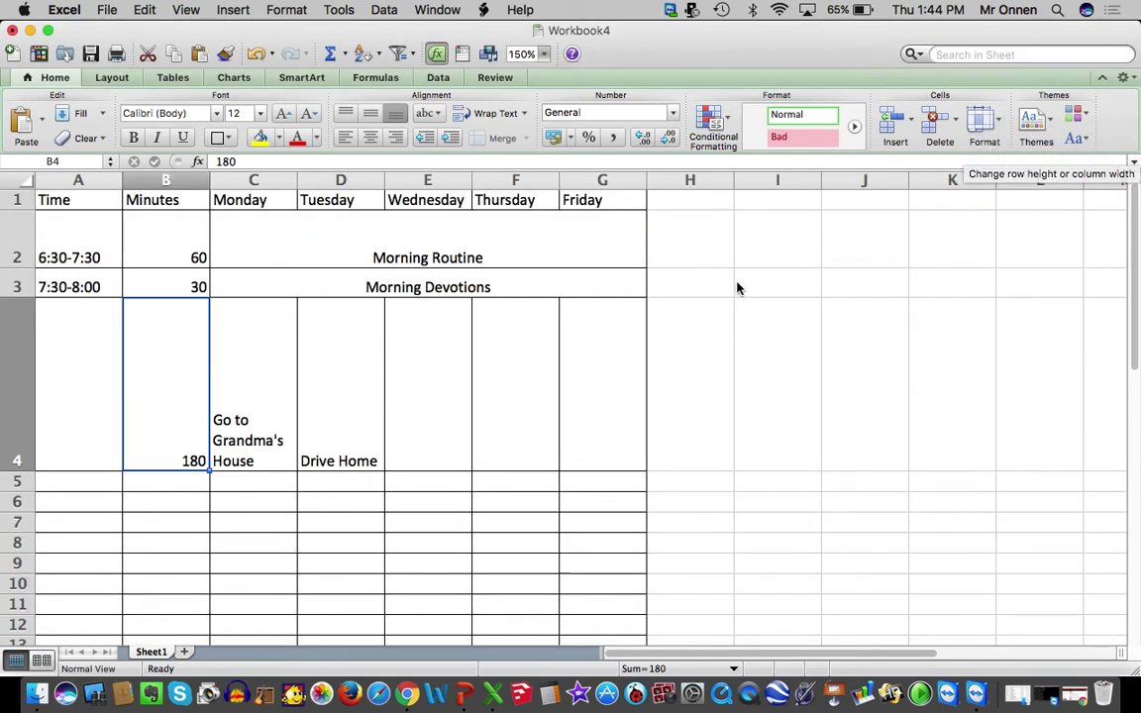
Enter 8:00-11:00 as the time slot for the 180-minute row in A4.
{"action": "left_click", "coordinate": [726, 399]}
{"action": "left_click_drag", "start_coordinate": [619, 396], "coordinate": [106, 251]}
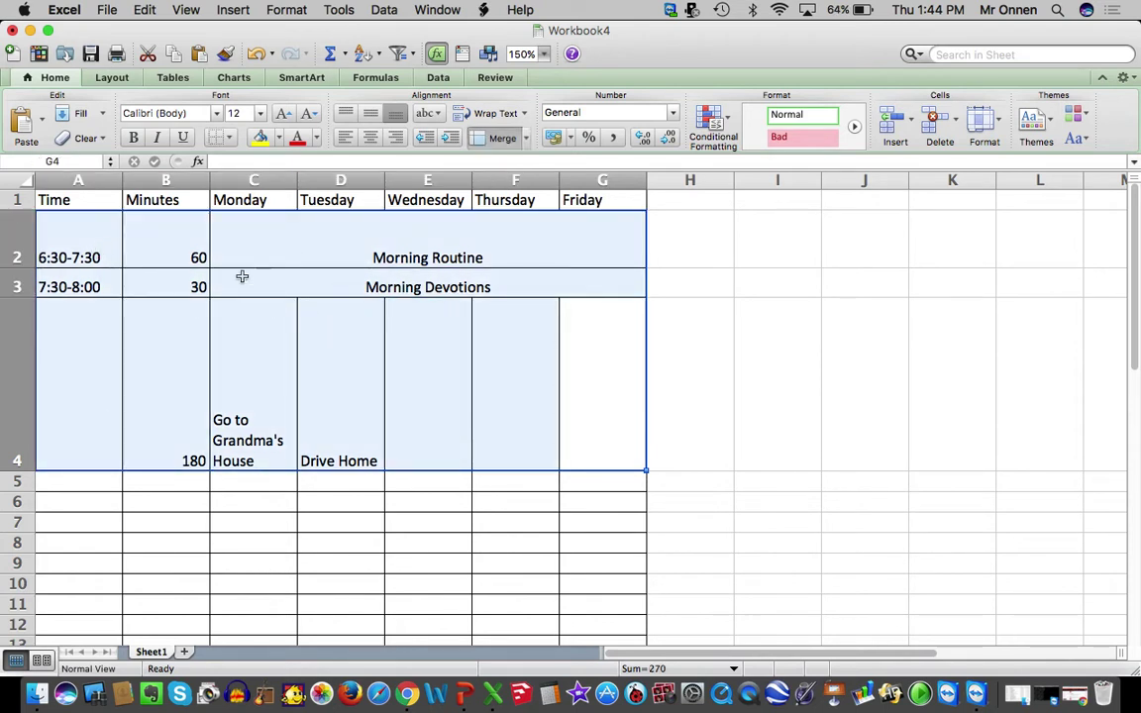
{"action": "left_click", "coordinate": [88, 355]}
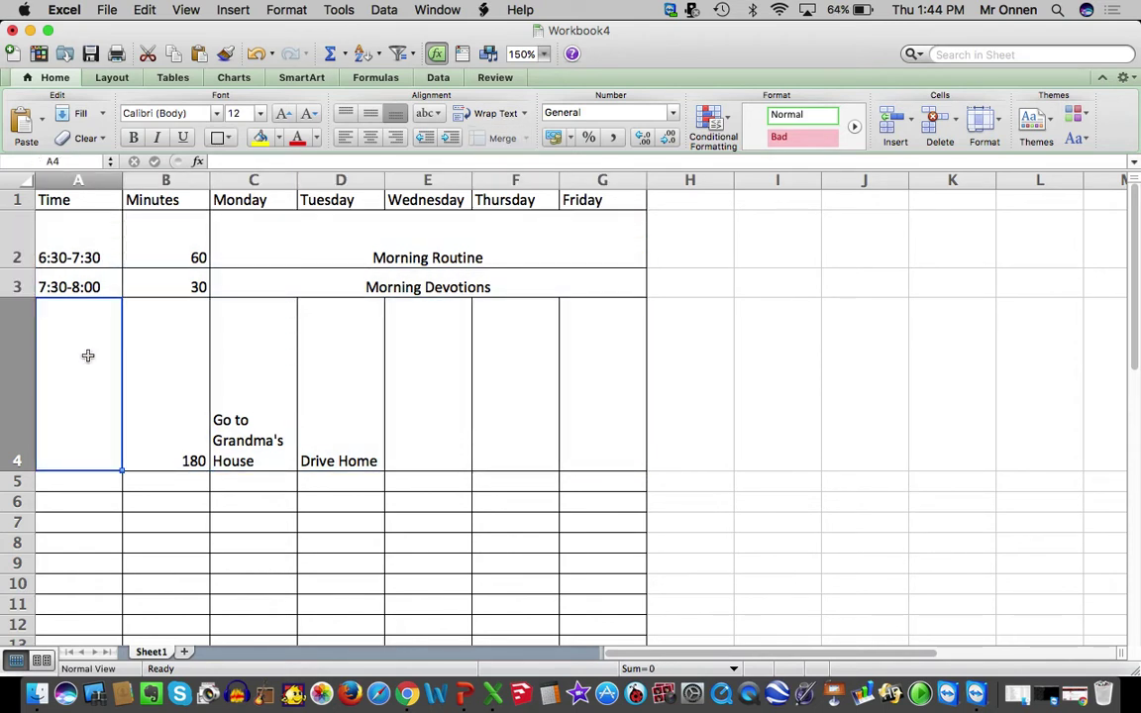
{"action": "type", "text": "8:00-"}
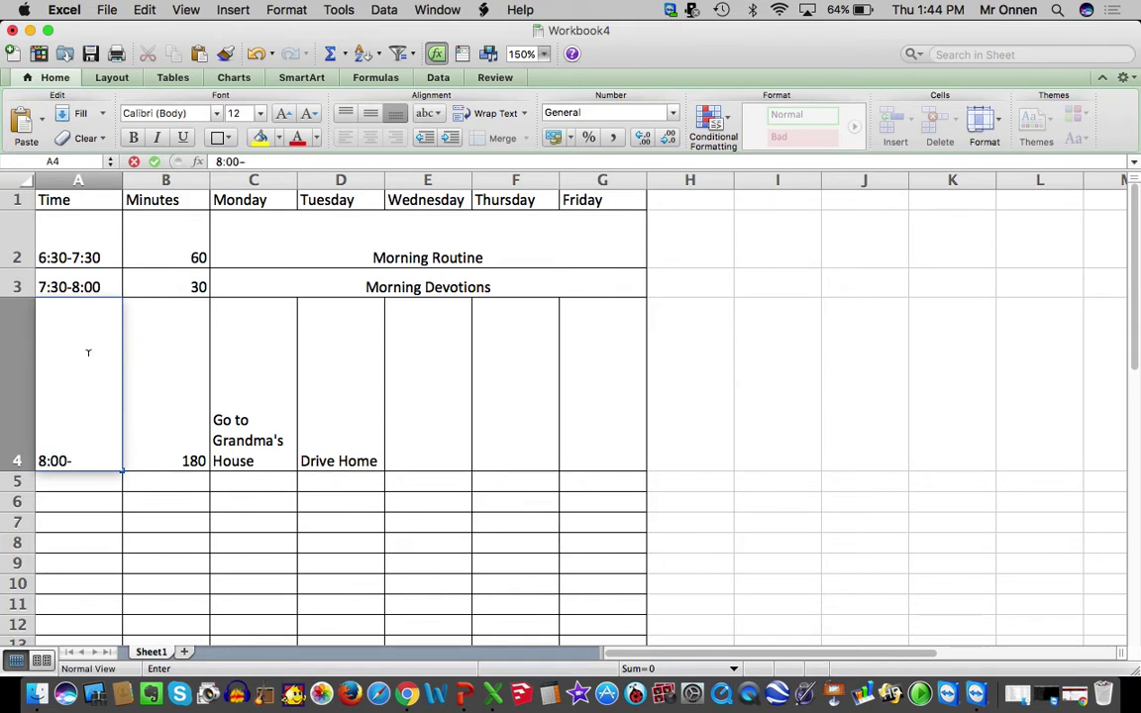
{"action": "type", "text": "11:00\\"}
{"action": "left_click", "coordinate": [446, 541]}
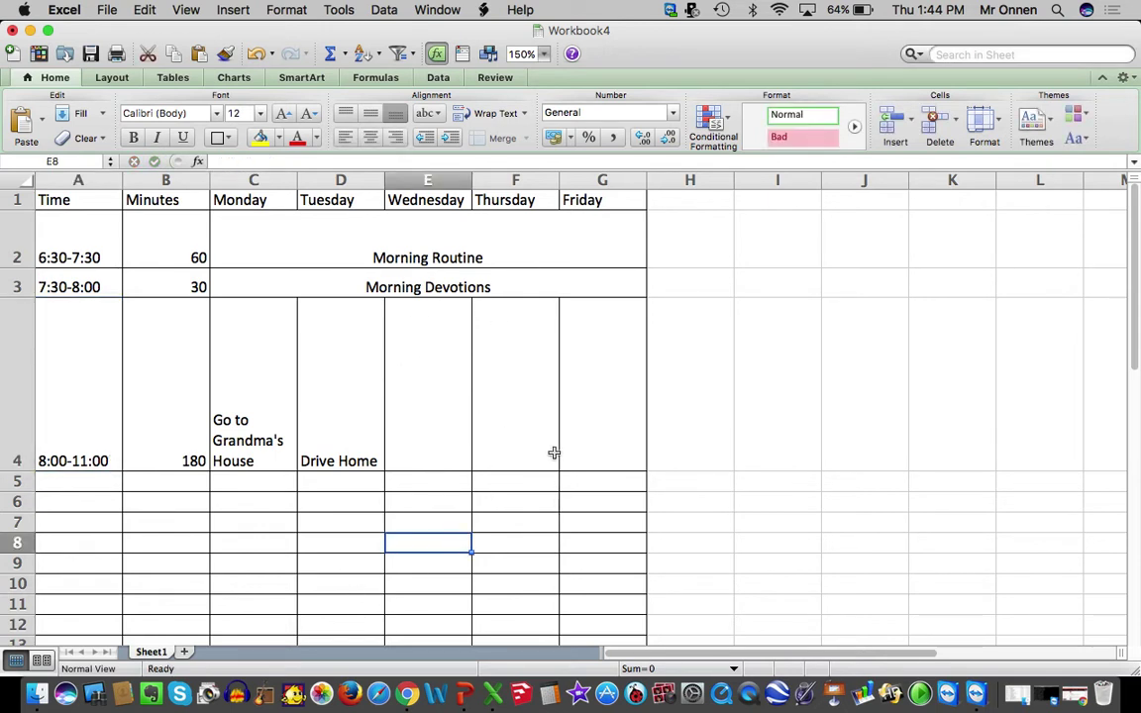
Center the contents of the schedule cells A2 through G4 horizontally.
{"action": "left_click_drag", "start_coordinate": [564, 445], "coordinate": [94, 228]}
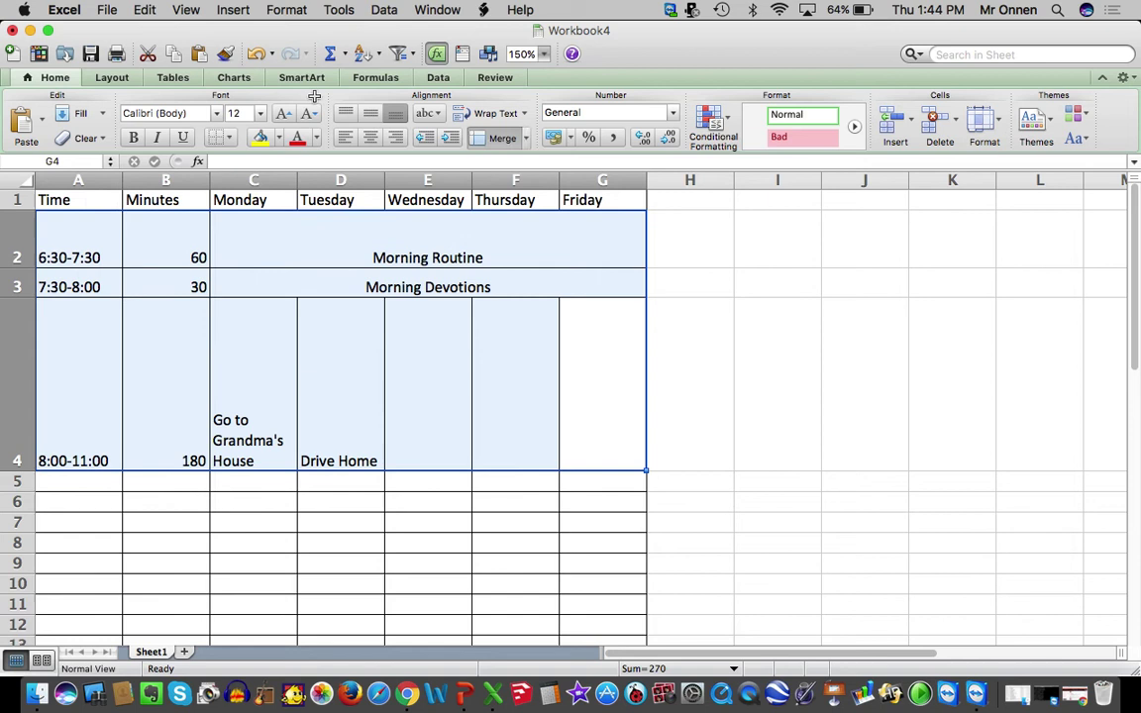
{"action": "left_click", "coordinate": [346, 140]}
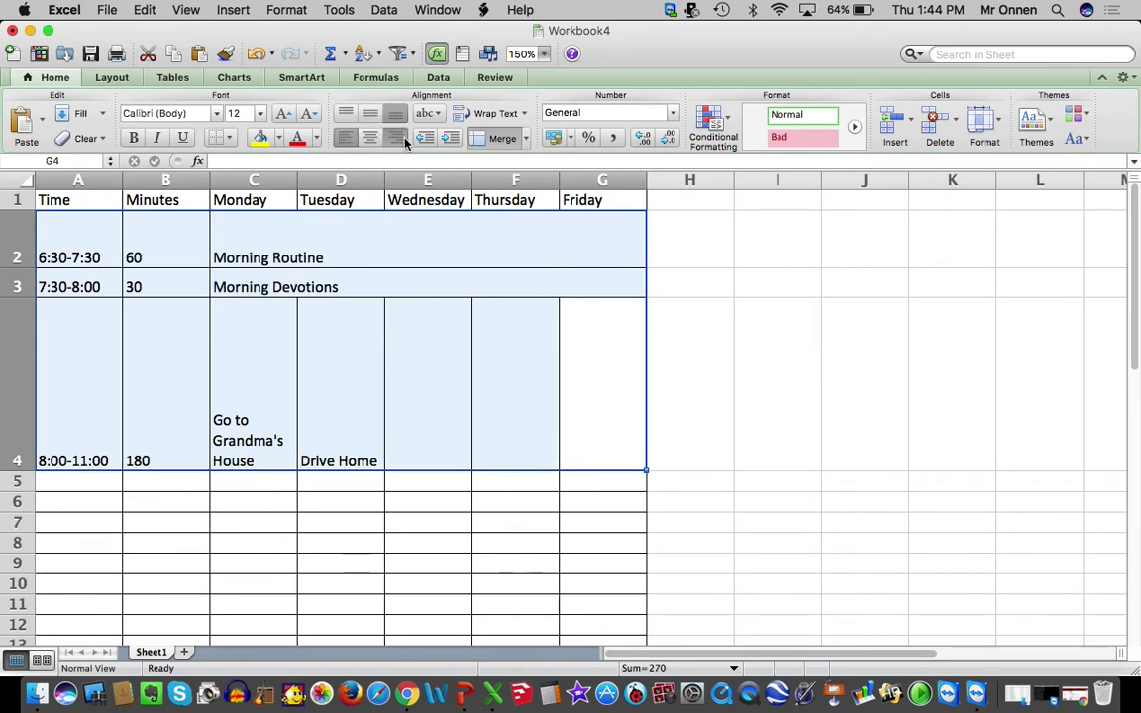
{"action": "left_click", "coordinate": [395, 138]}
{"action": "left_click", "coordinate": [371, 137]}
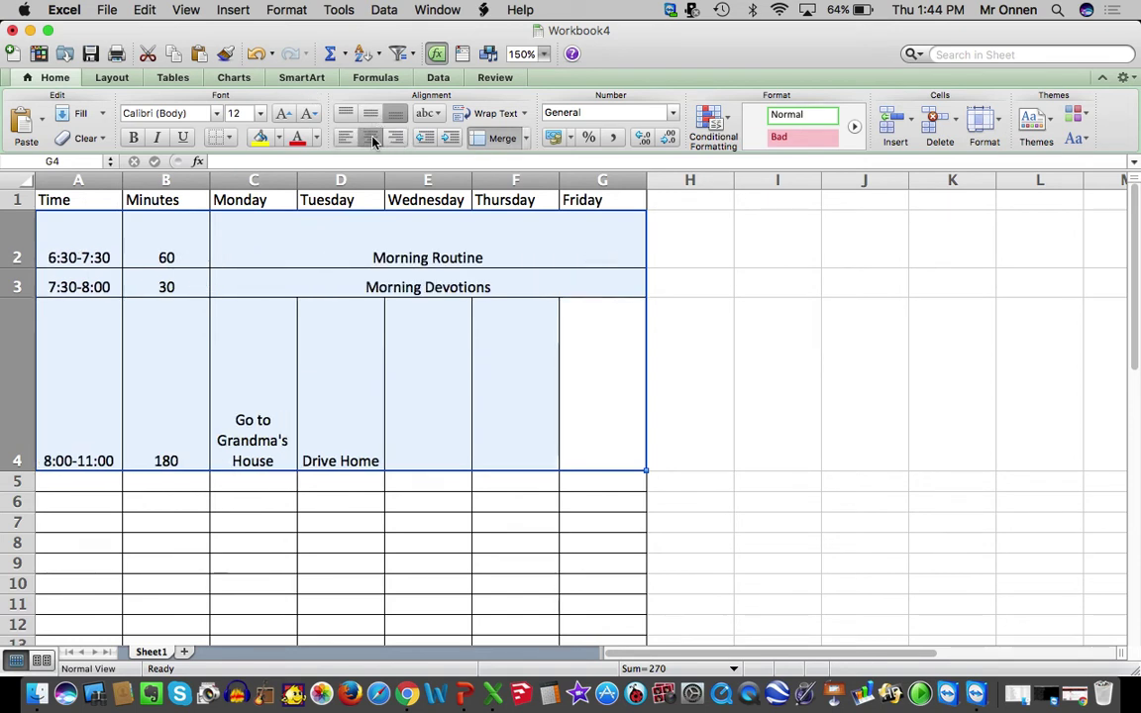
Set the vertical text alignment of cells A2 through G4 to Center in the cell formatting.
{"action": "right_click", "coordinate": [371, 395]}
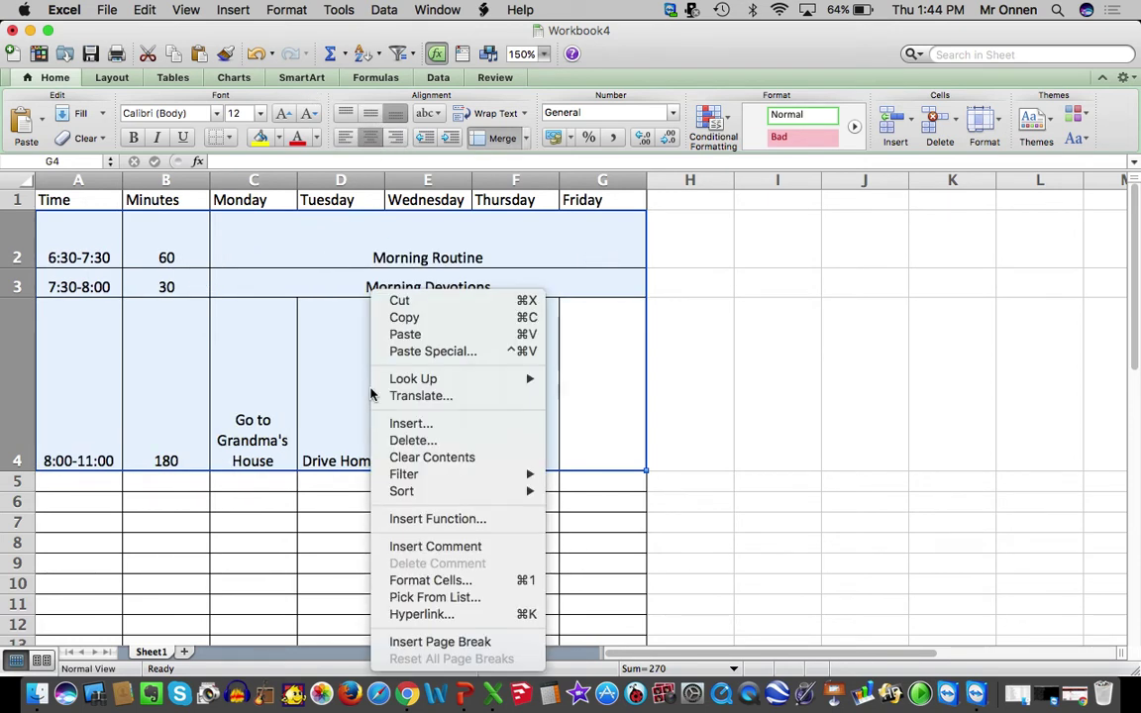
{"action": "left_click", "coordinate": [426, 582]}
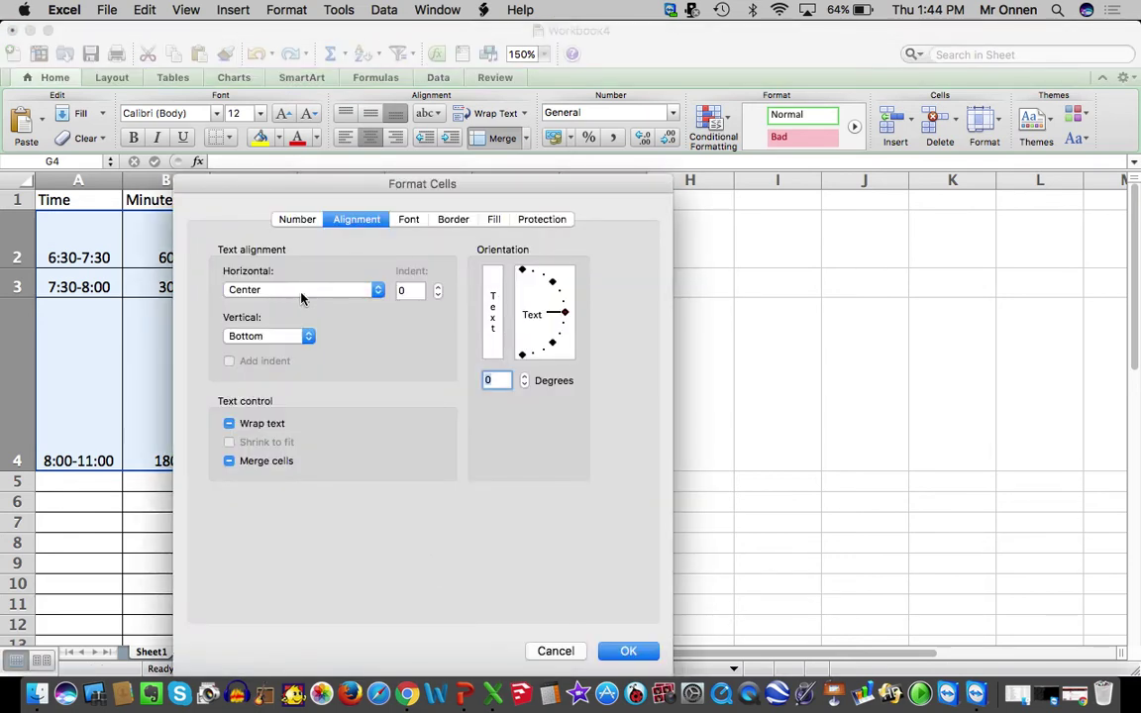
{"action": "left_click", "coordinate": [283, 339]}
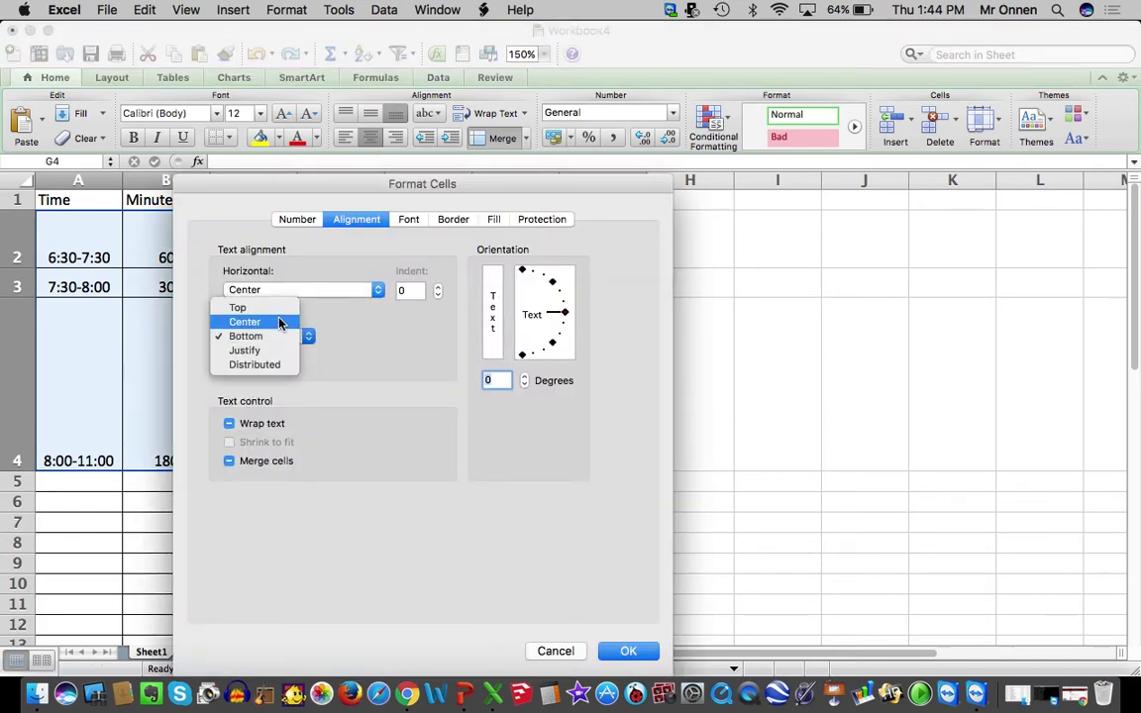
{"action": "left_click", "coordinate": [280, 323]}
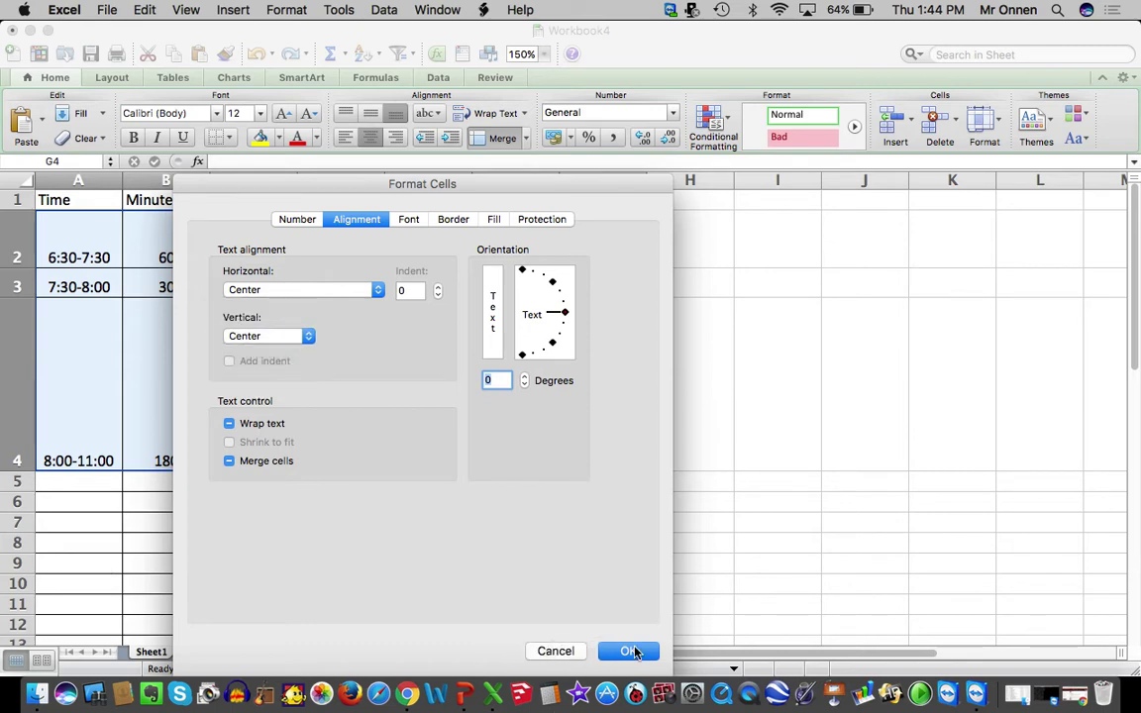
{"action": "left_click", "coordinate": [634, 650]}
{"action": "left_click", "coordinate": [611, 375]}
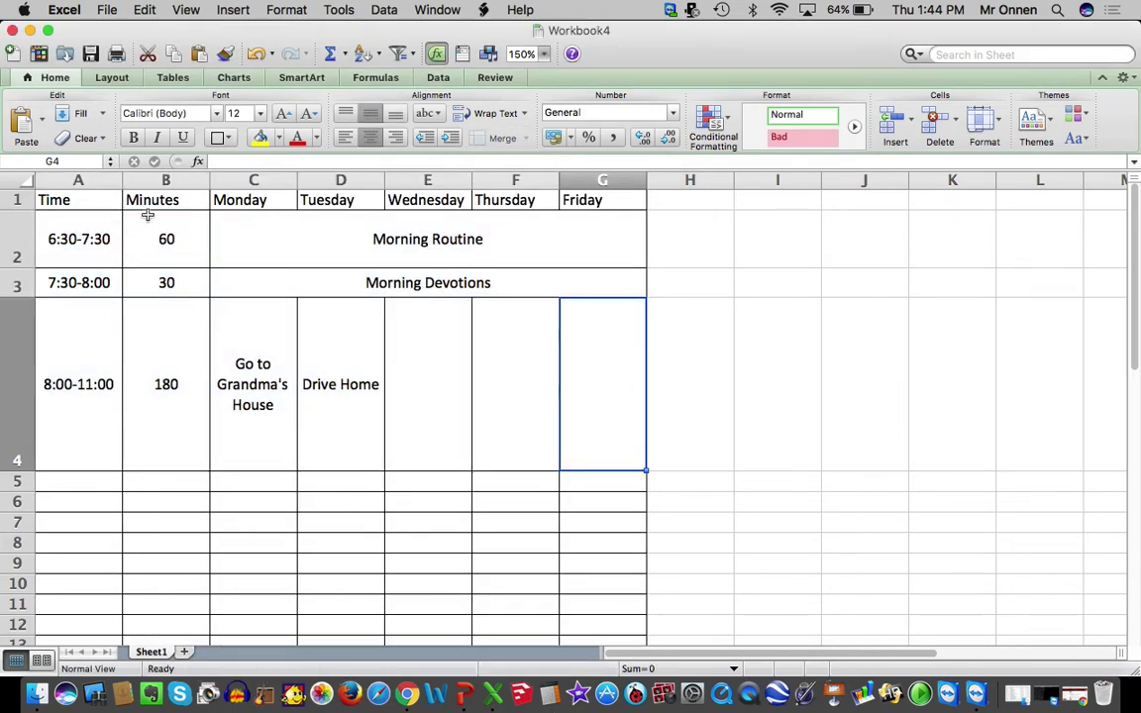
Insert an entire row above the header row containing Time, Minutes and the weekdays.
{"action": "left_click", "coordinate": [77, 200]}
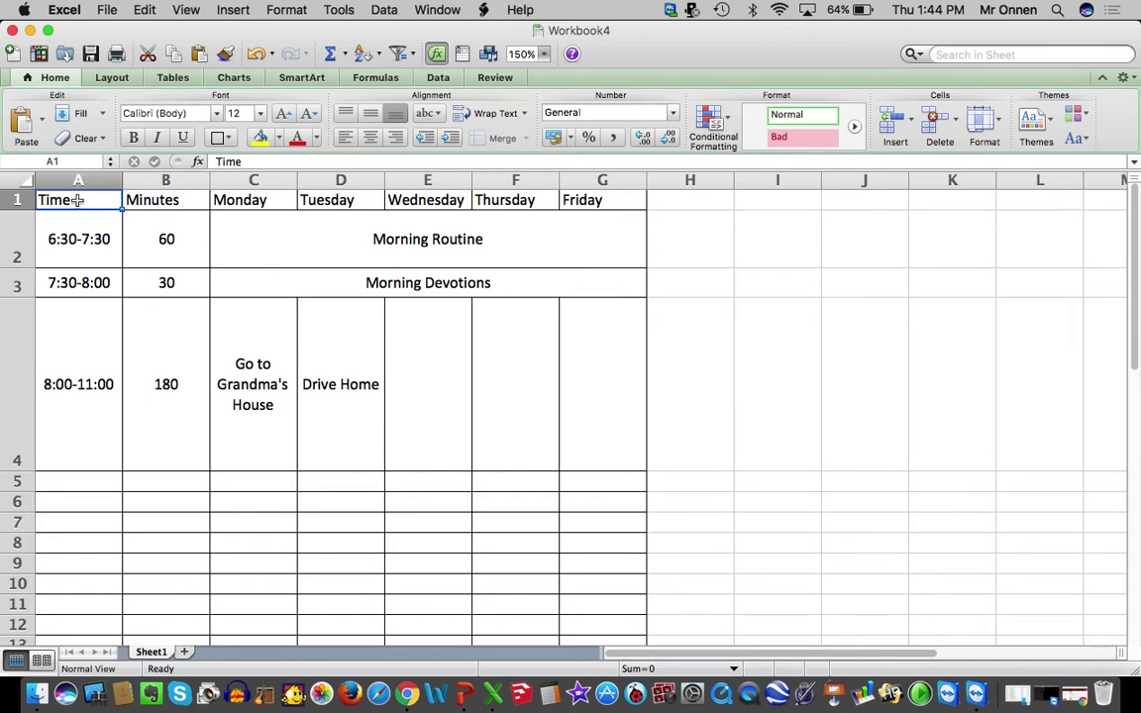
{"action": "right_click", "coordinate": [77, 200]}
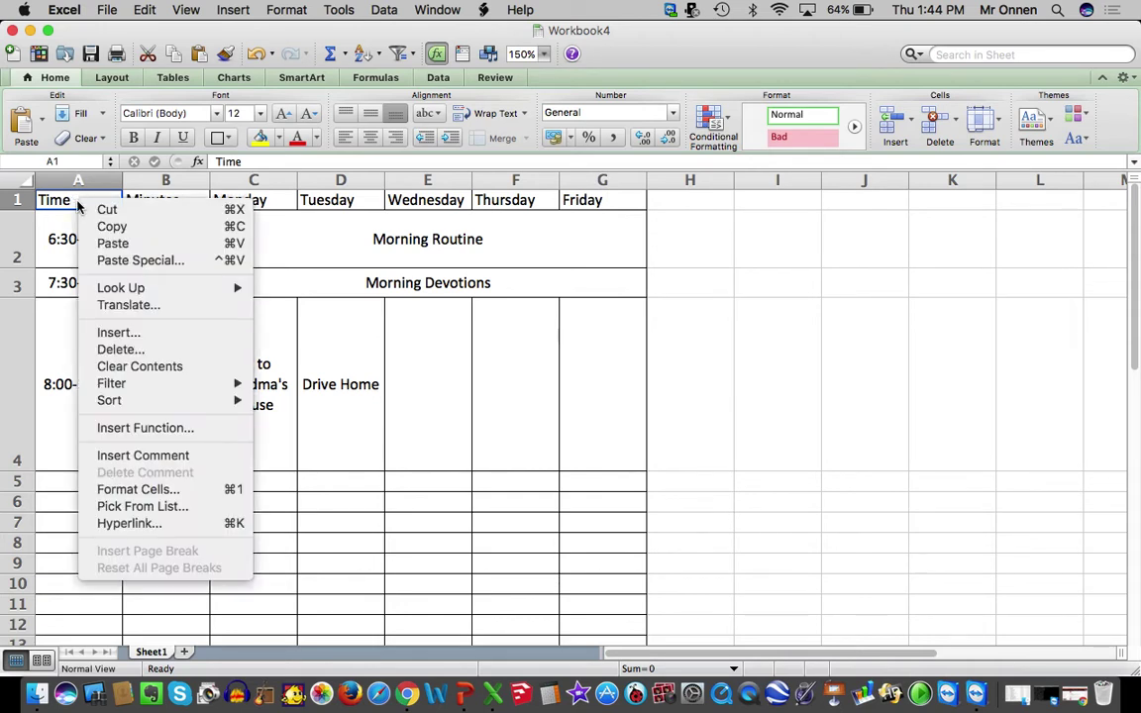
{"action": "left_click", "coordinate": [124, 335]}
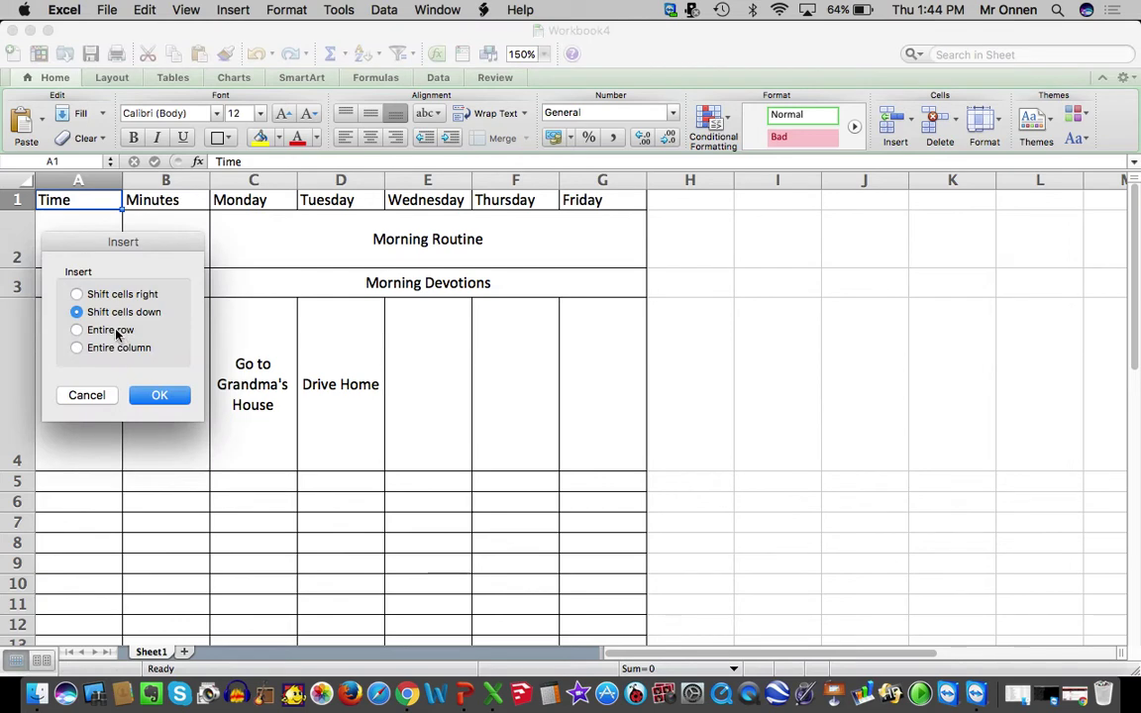
{"action": "left_click", "coordinate": [117, 336]}
{"action": "left_click", "coordinate": [188, 397]}
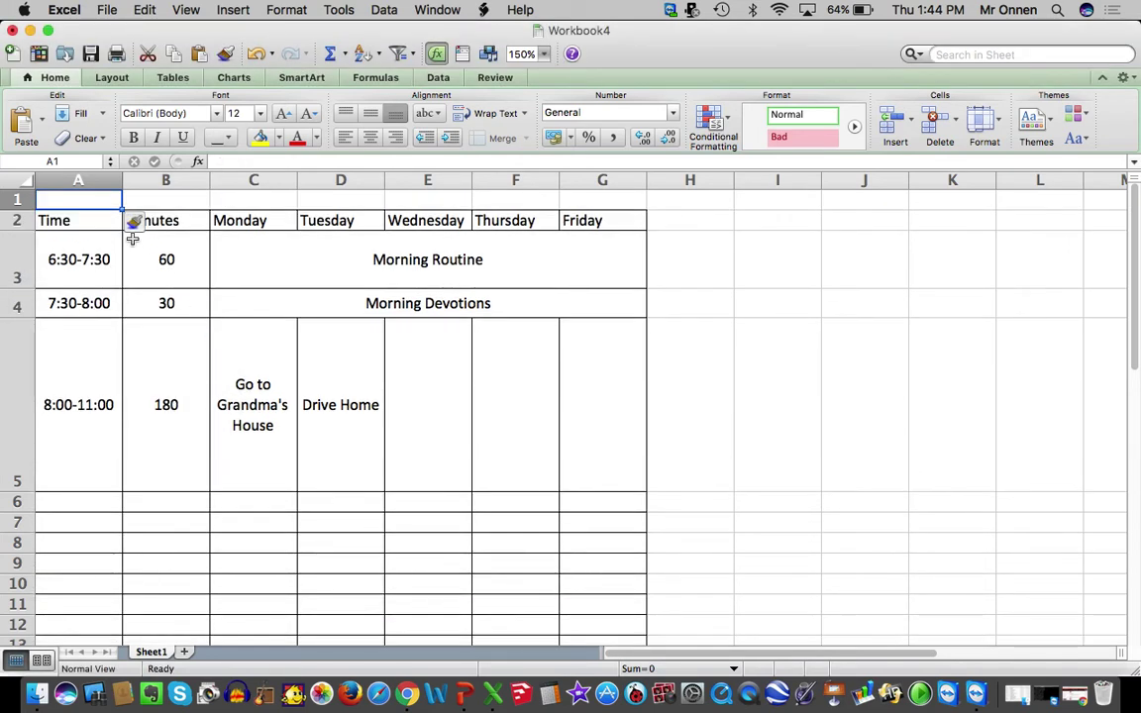
Enter the schedule owner's name followed by "'s Wekly Schedule" as the title in A1.
{"action": "type", "text": "Mr. Onnen"}
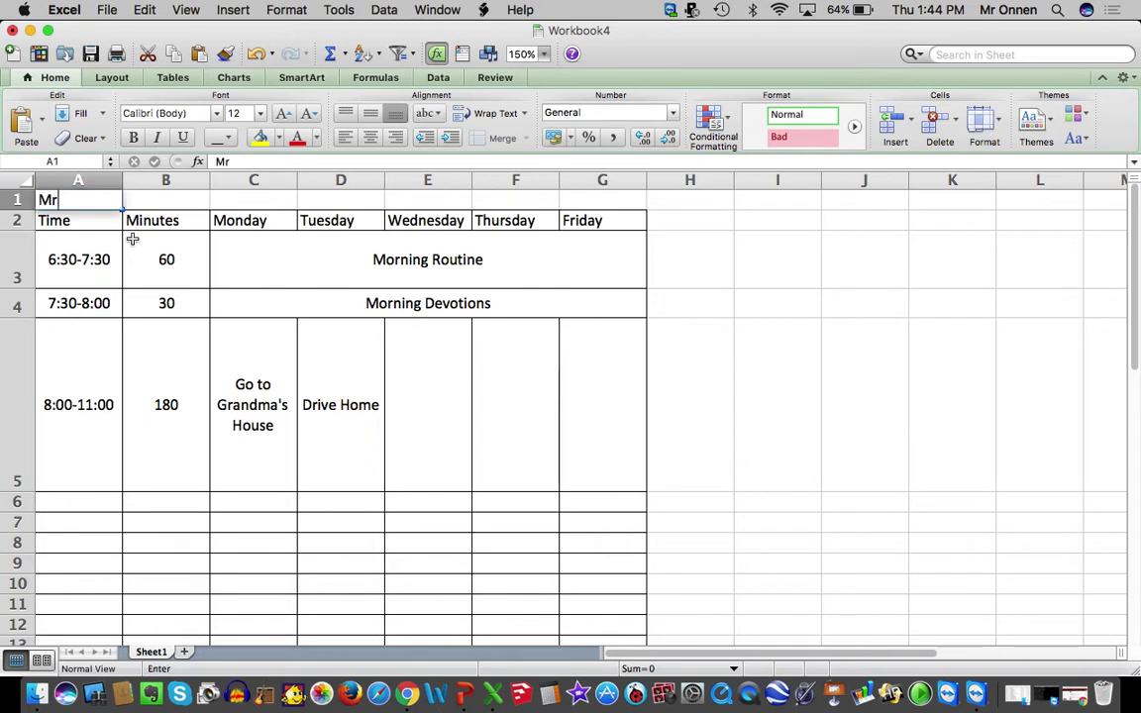
{"action": "key", "text": "Return"}
{"action": "type", "text": "s"}
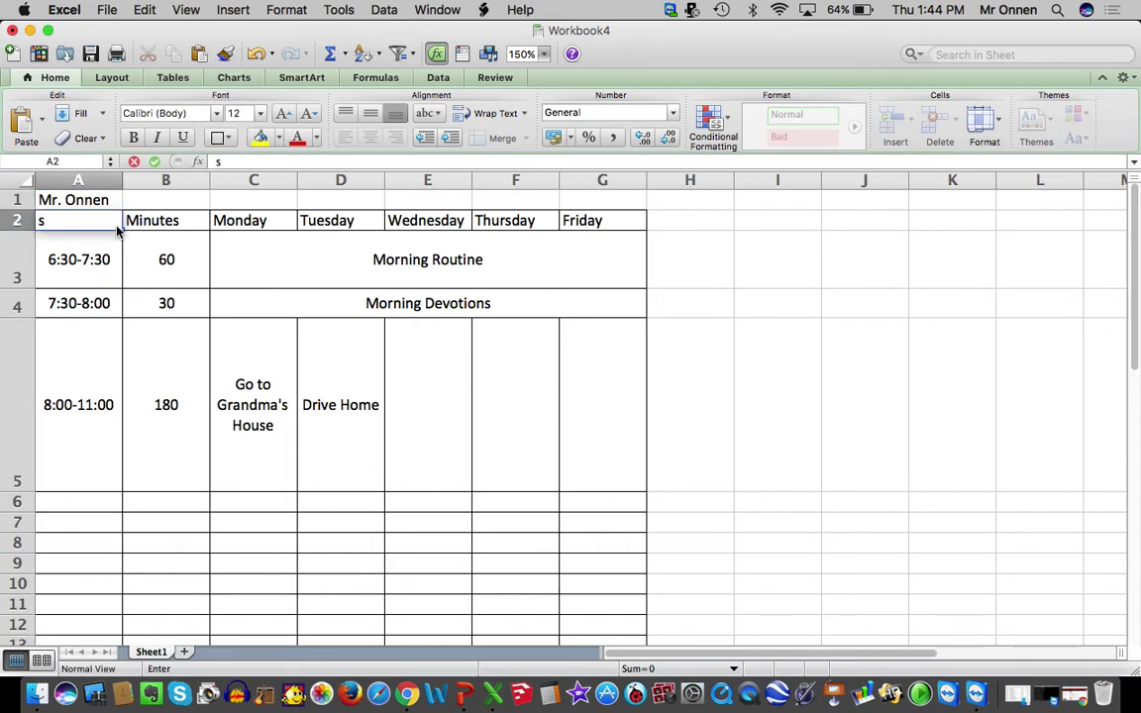
{"action": "key", "text": "Escape"}
{"action": "left_click", "coordinate": [113, 198]}
{"action": "double_click", "coordinate": [112, 197]}
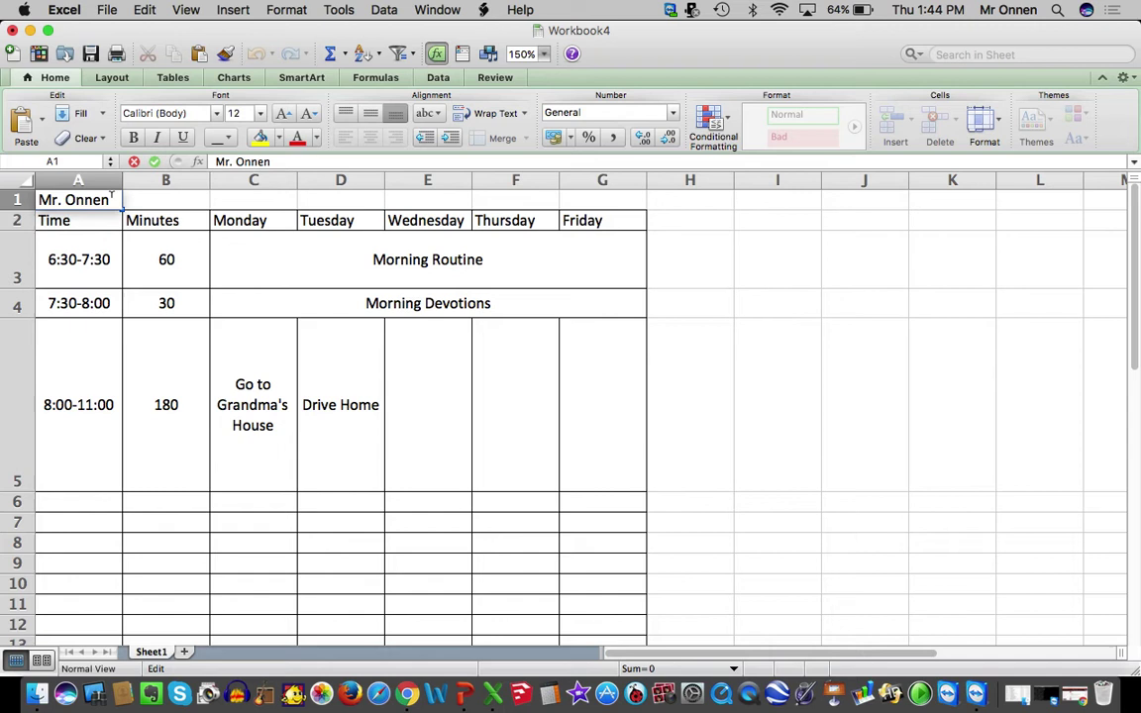
{"action": "type", "text": "'s Wekly Schedule"}
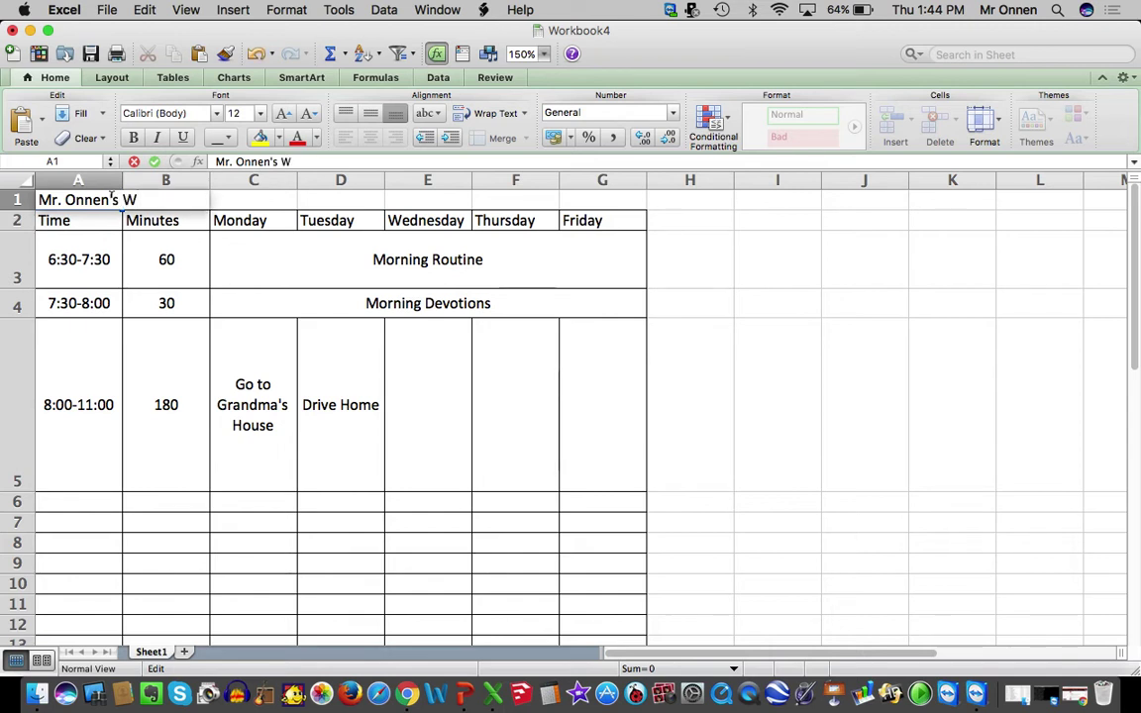
{"action": "left_click", "coordinate": [314, 336]}
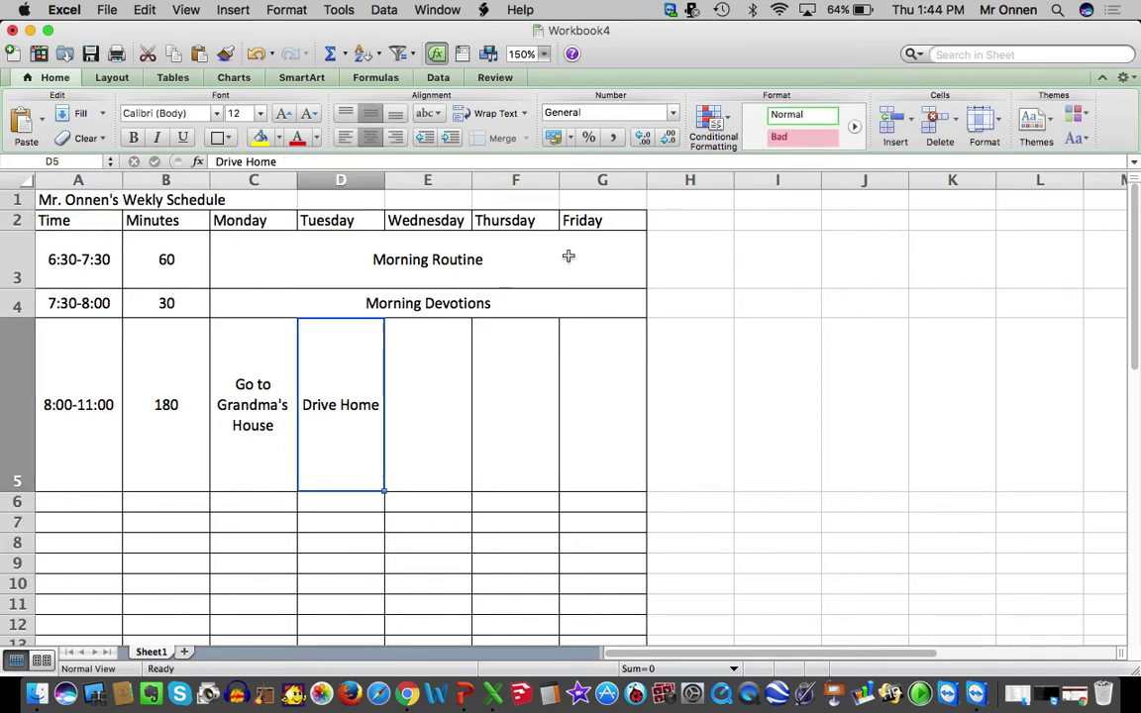
Merge cells A1 through G1 so the title spans the full width of the schedule.
{"action": "left_click_drag", "start_coordinate": [588, 197], "coordinate": [103, 195]}
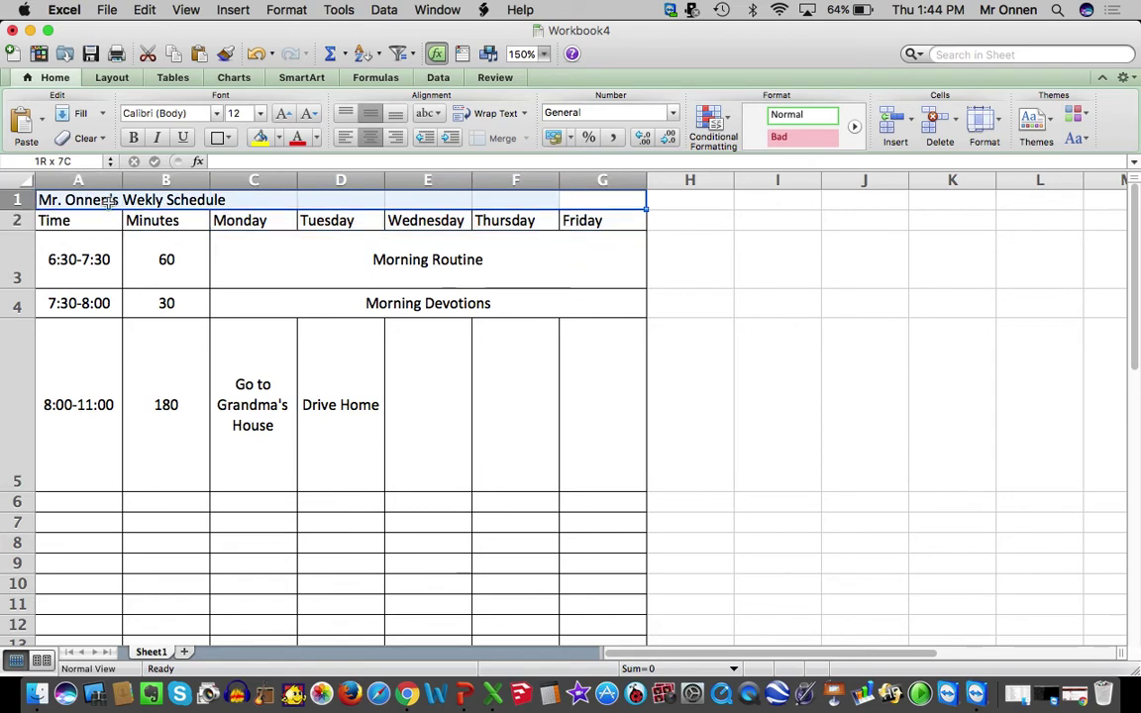
{"action": "right_click", "coordinate": [104, 197]}
{"action": "left_click", "coordinate": [195, 487]}
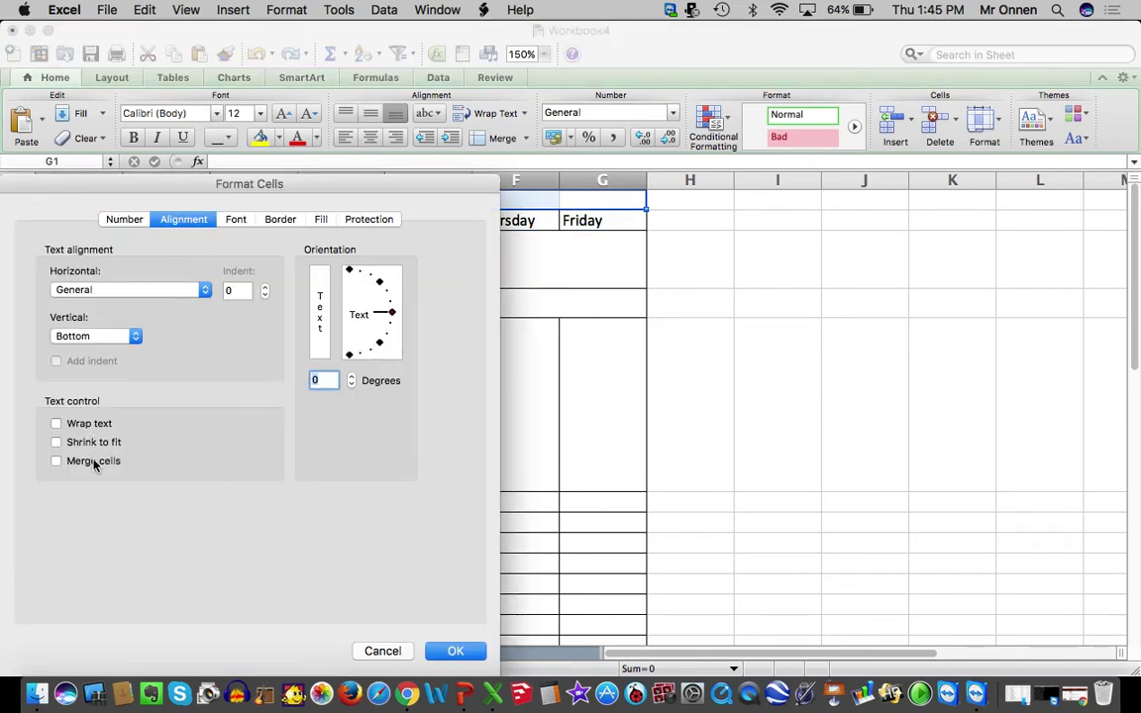
{"action": "left_click", "coordinate": [94, 464]}
{"action": "key", "text": "Return"}
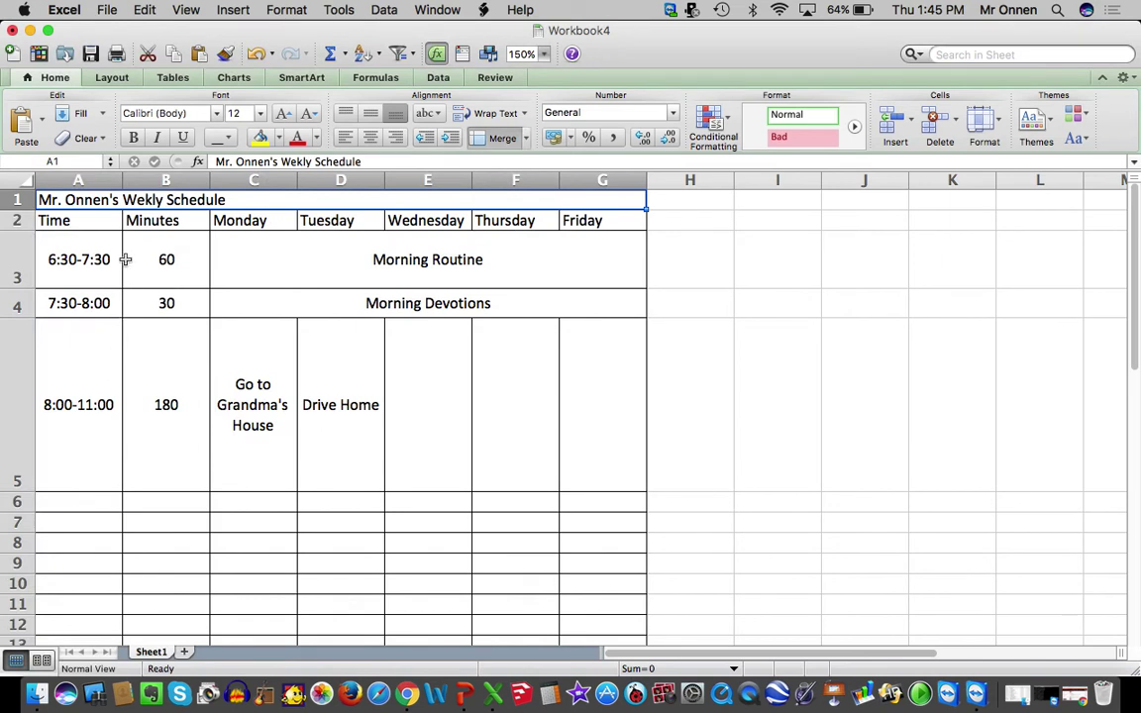
Correct the misspelled word in the title to "Weekly".
{"action": "double_click", "coordinate": [140, 201]}
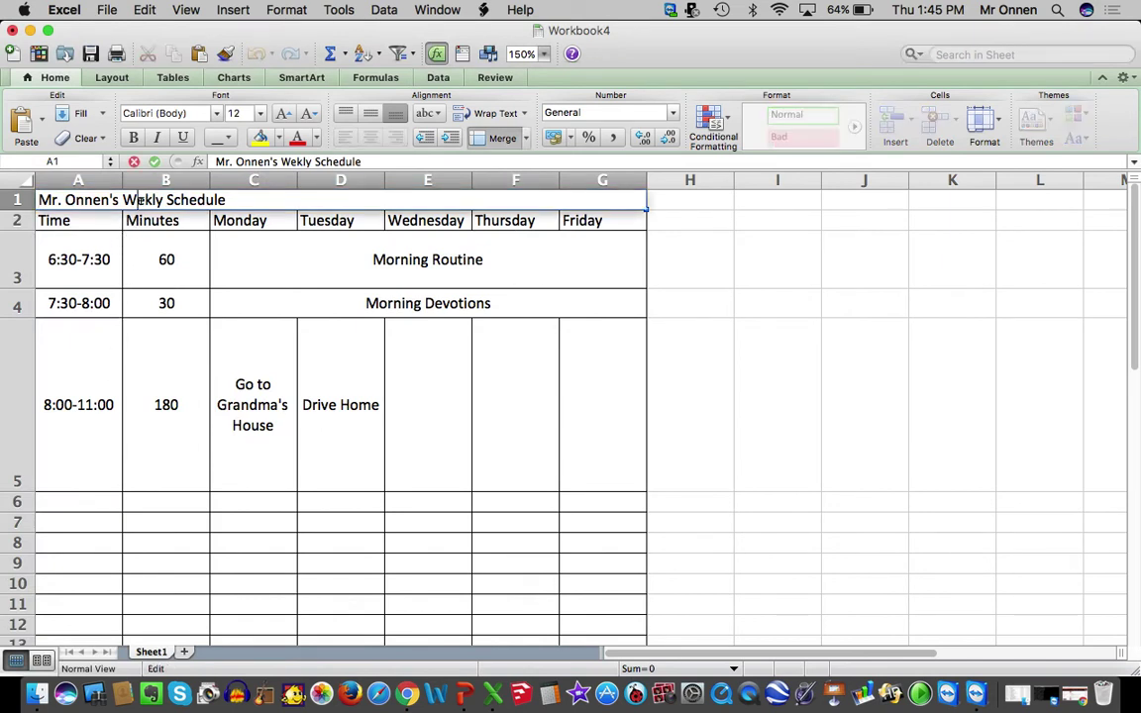
{"action": "type", "text": "e"}
{"action": "left_click", "coordinate": [217, 306]}
Fill the merged title cell with a light blue theme color.
{"action": "left_click", "coordinate": [174, 194]}
{"action": "left_click", "coordinate": [280, 138]}
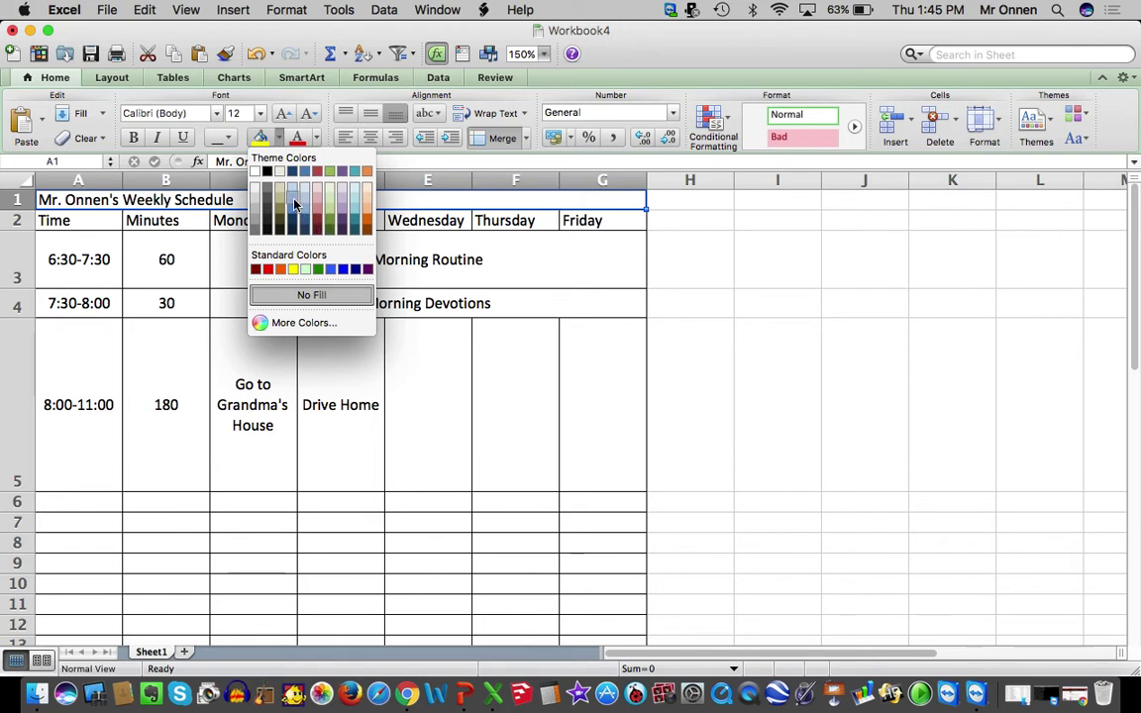
{"action": "left_click", "coordinate": [294, 204]}
Format the title as bold, 20-point text centered across the merged cell.
{"action": "left_click", "coordinate": [284, 112]}
{"action": "left_click", "coordinate": [283, 112]}
{"action": "left_click", "coordinate": [283, 112]}
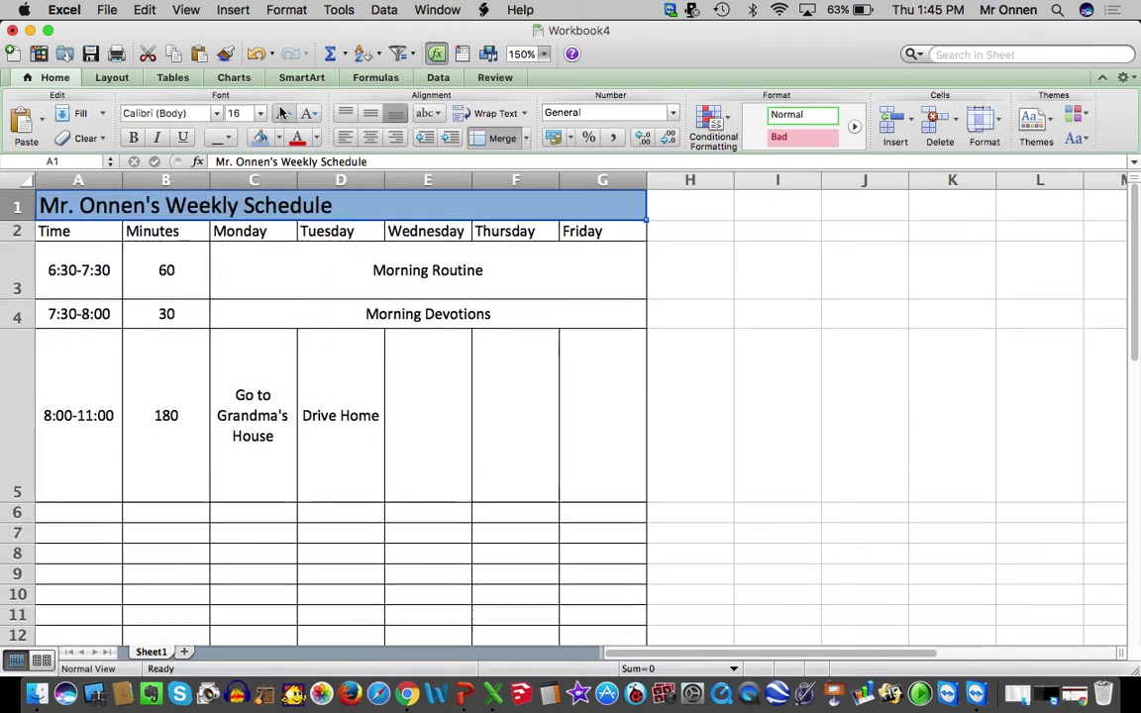
{"action": "left_click", "coordinate": [283, 112]}
{"action": "left_click", "coordinate": [133, 138]}
{"action": "left_click", "coordinate": [367, 138]}
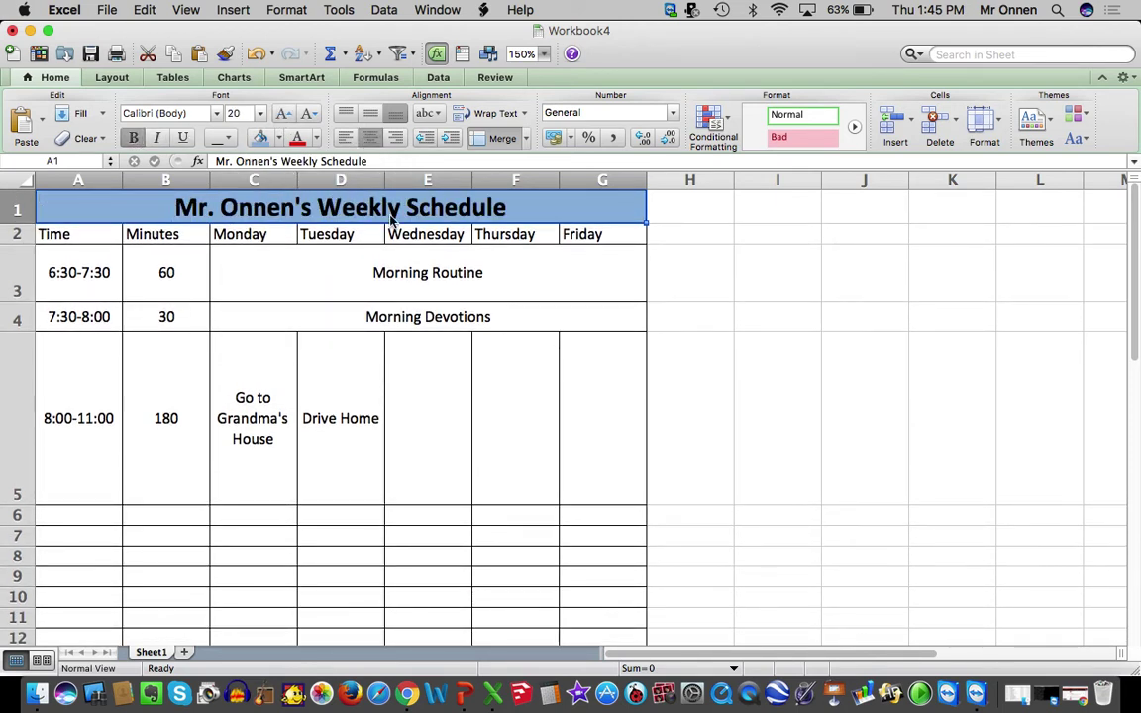
{"action": "left_click", "coordinate": [451, 373]}
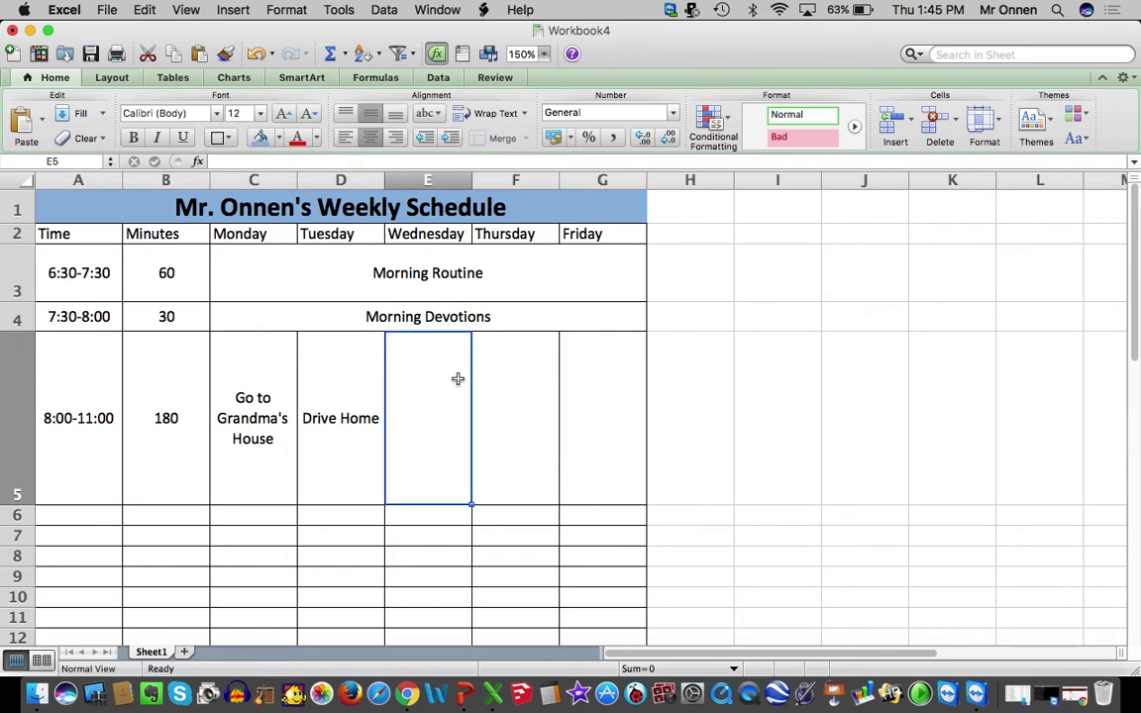
Check the print preview to see how the schedule fits on the page, without printing it.
{"action": "scroll", "coordinate": [459, 380], "scroll_direction": "down", "scroll_amount": 5}
{"action": "scroll", "coordinate": [459, 379], "scroll_direction": "up", "scroll_amount": 5}
{"action": "left_click", "coordinate": [105, 10]}
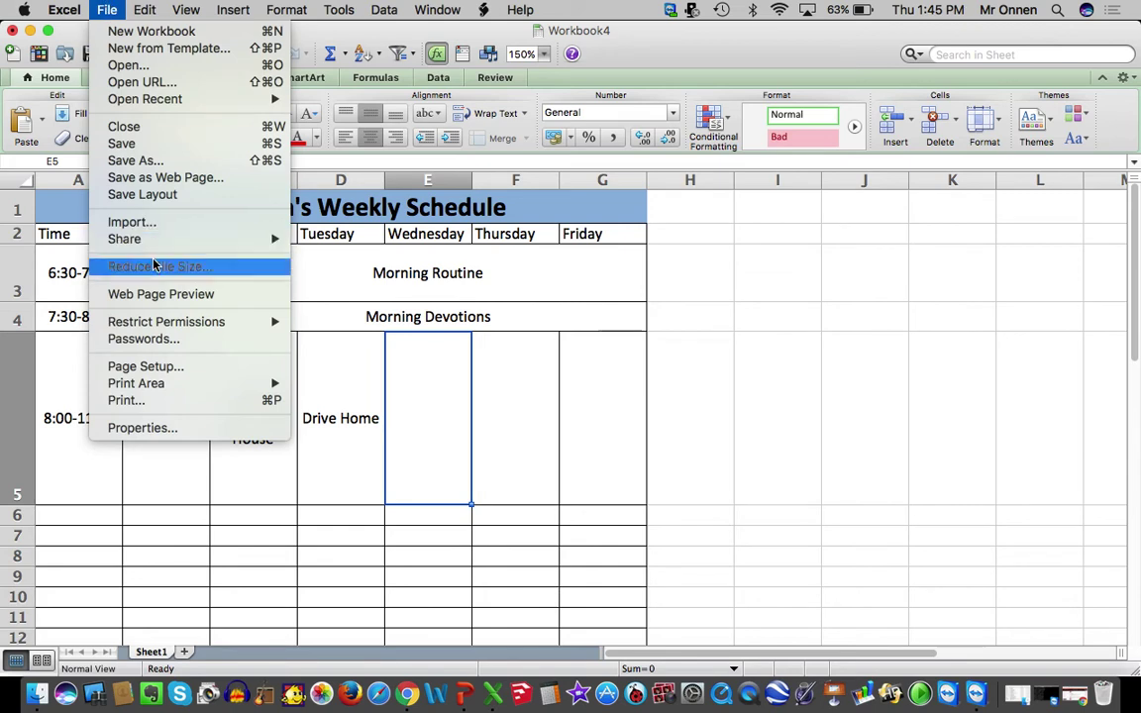
{"action": "left_click", "coordinate": [145, 399]}
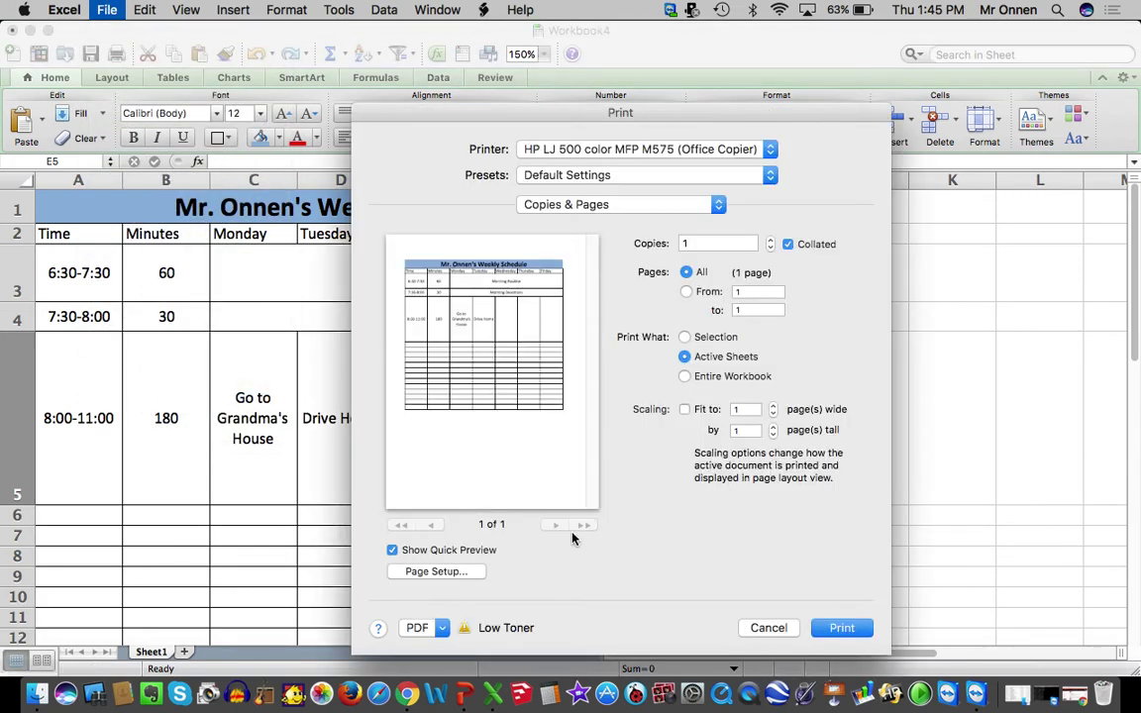
{"action": "left_click", "coordinate": [768, 629]}
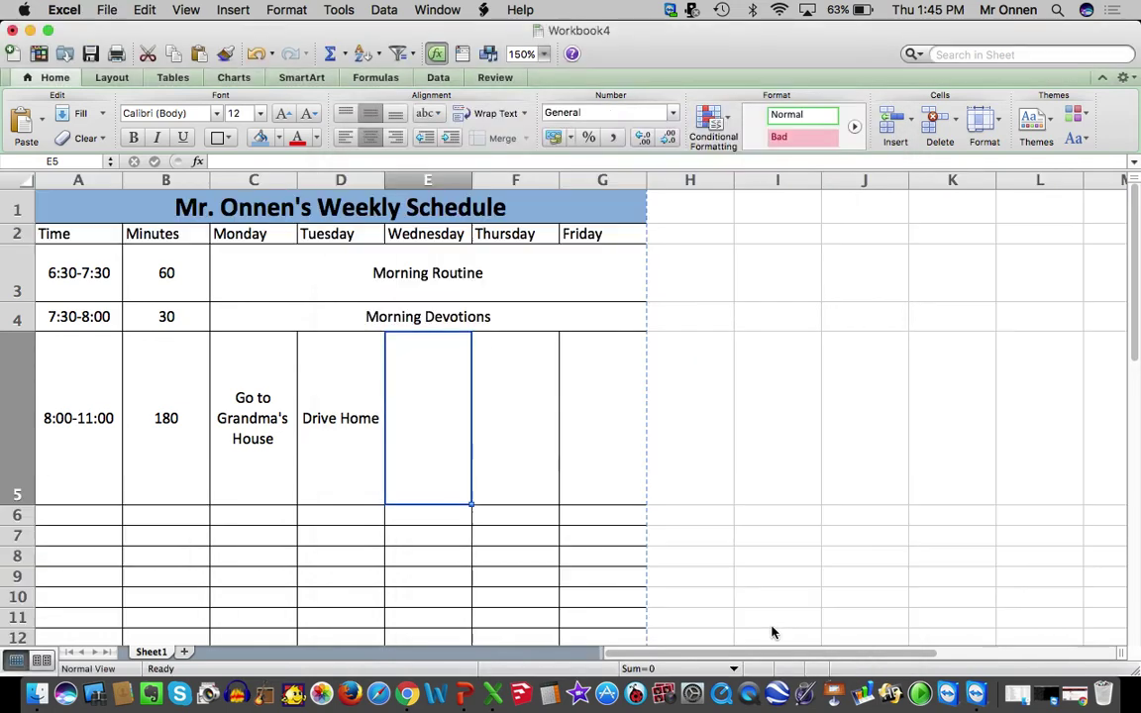
Set the width of the Monday to Friday columns to 1 inch.
{"action": "left_click", "coordinate": [595, 234]}
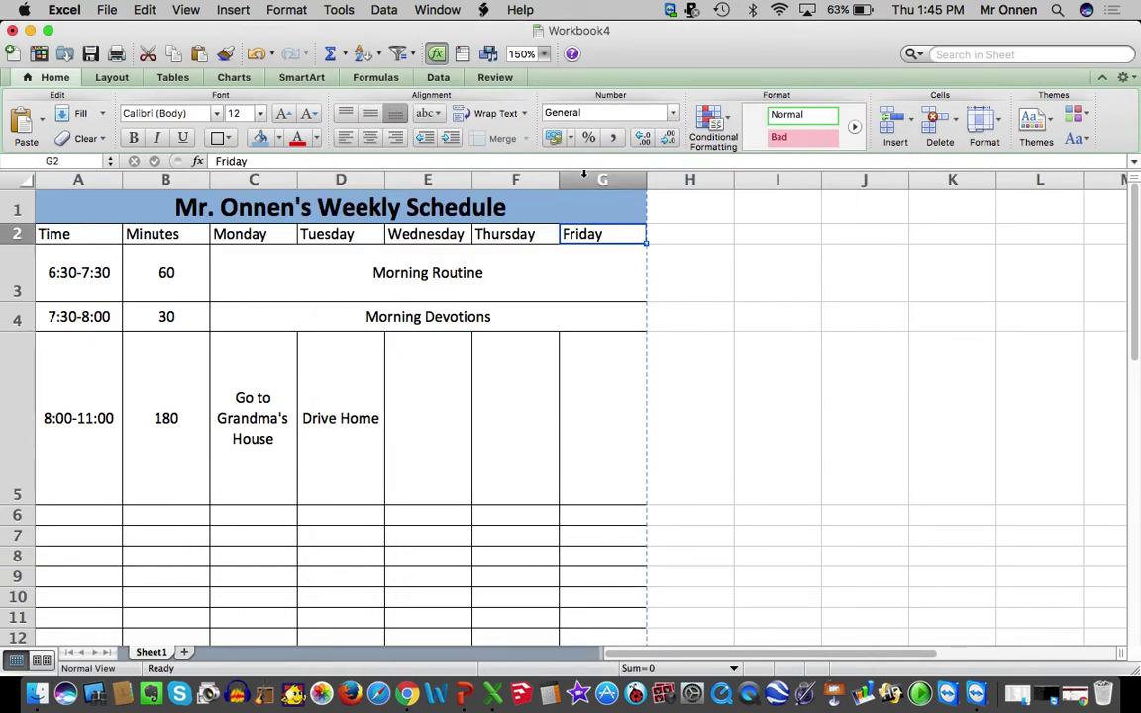
{"action": "left_click_drag", "start_coordinate": [256, 176], "coordinate": [589, 164]}
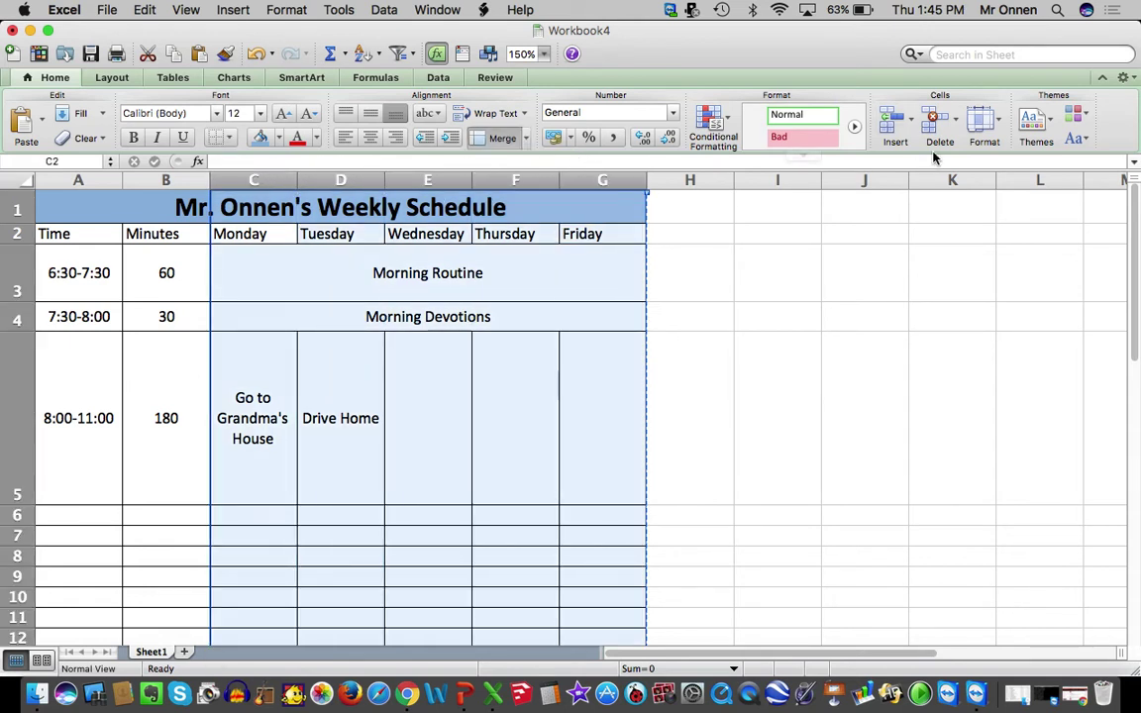
{"action": "left_click", "coordinate": [982, 121]}
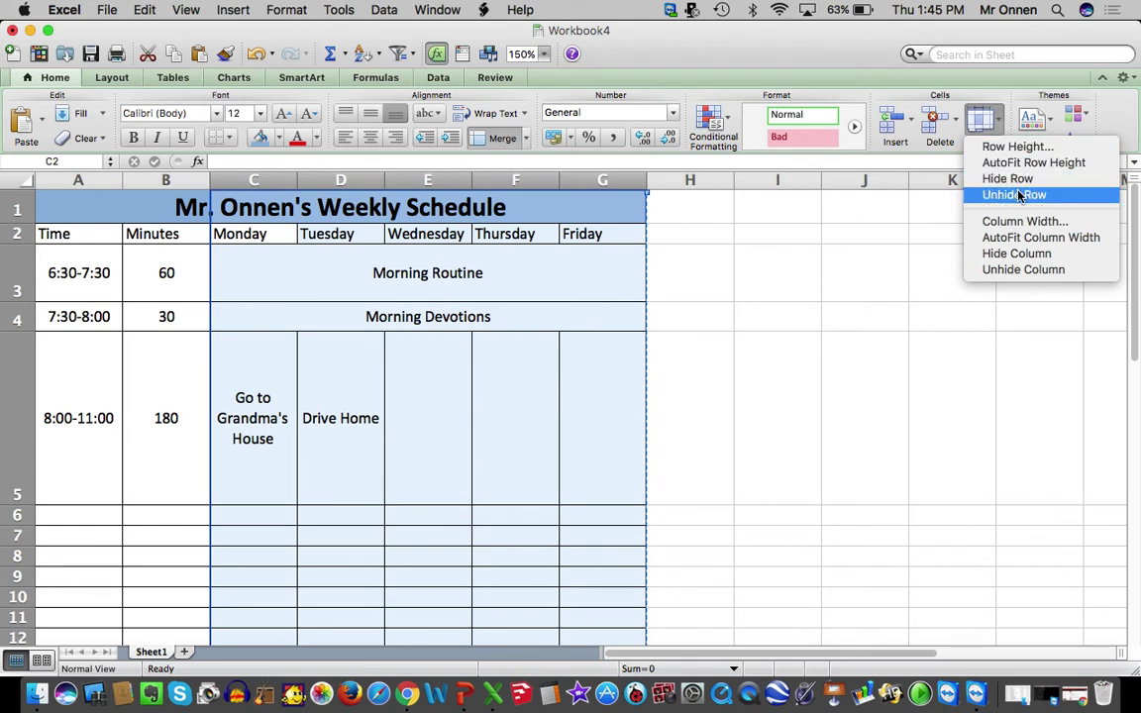
{"action": "left_click", "coordinate": [1025, 221]}
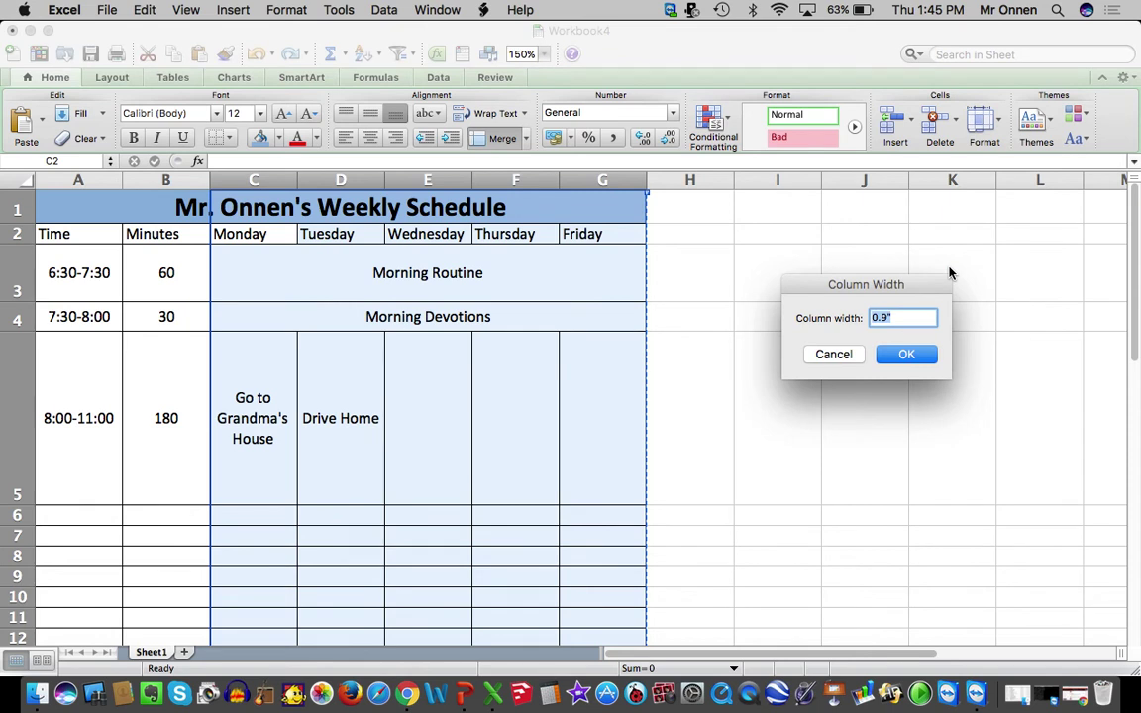
{"action": "type", "text": "1"}
{"action": "key", "text": "Return"}
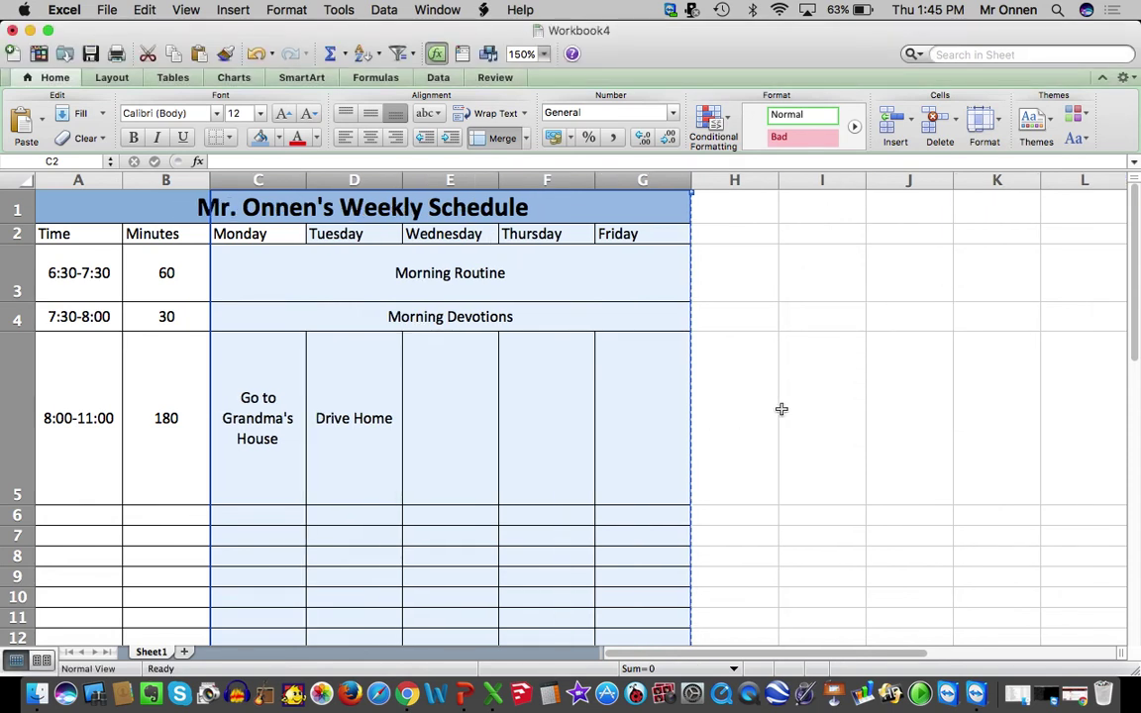
{"action": "left_click", "coordinate": [729, 304]}
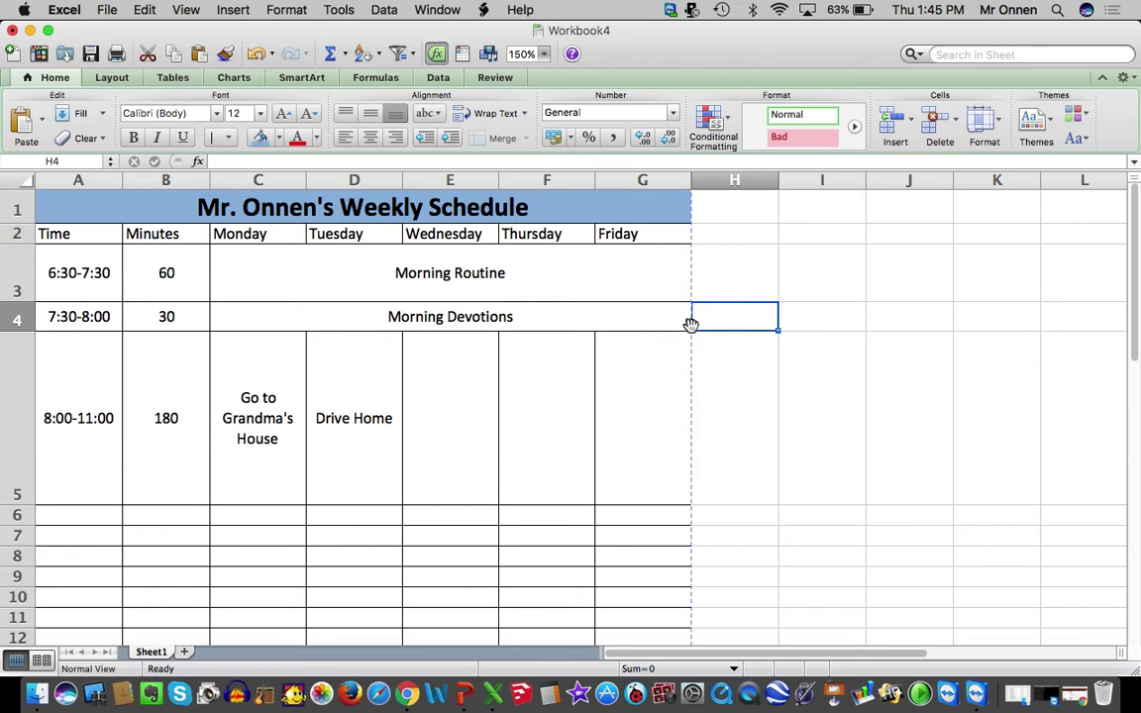
Check the print preview to see how the resized weekday columns sit on the page, without printing.
{"action": "left_click", "coordinate": [107, 10]}
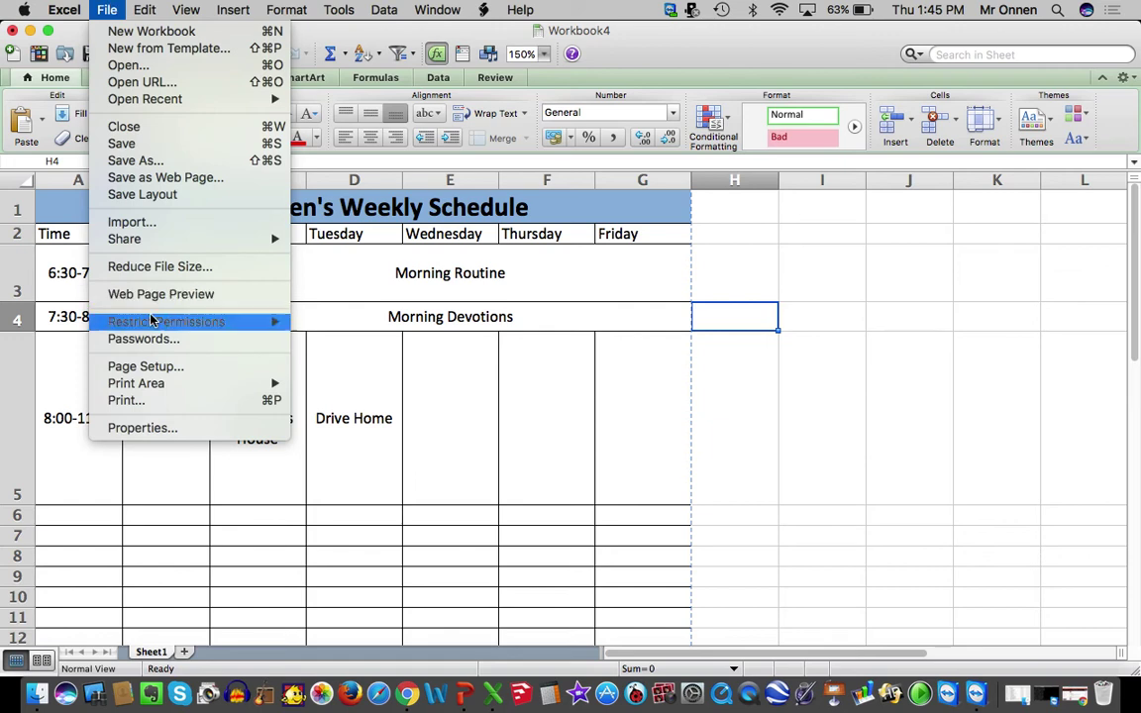
{"action": "left_click", "coordinate": [146, 399]}
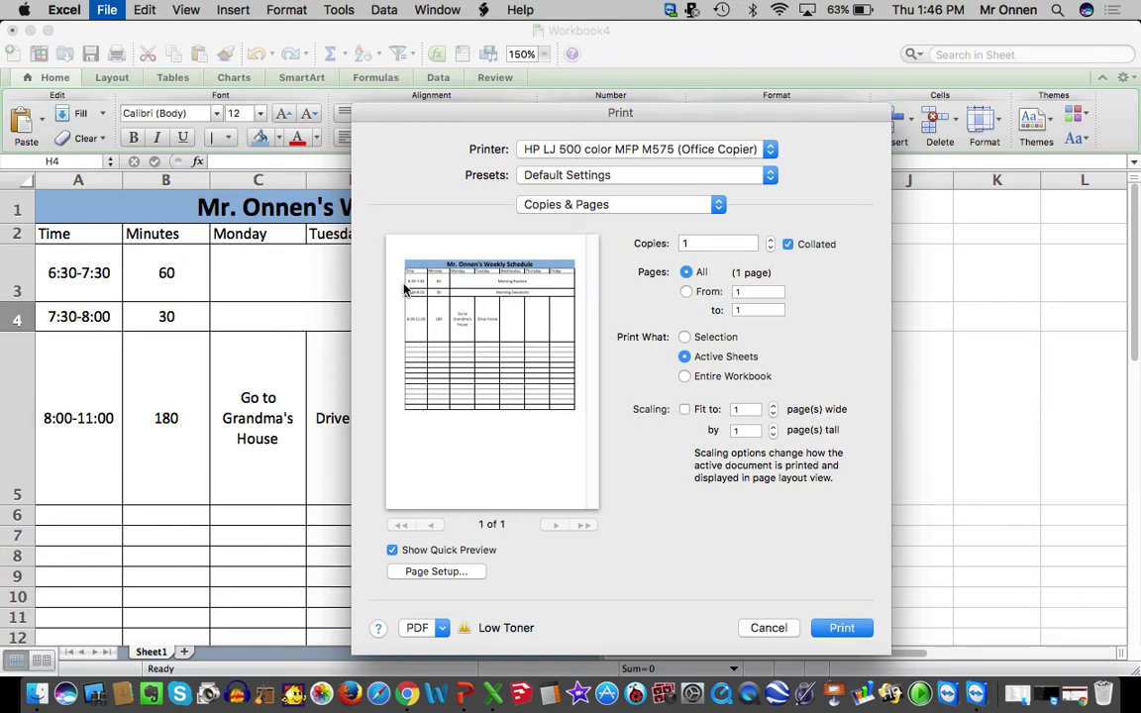
{"action": "left_click", "coordinate": [769, 628]}
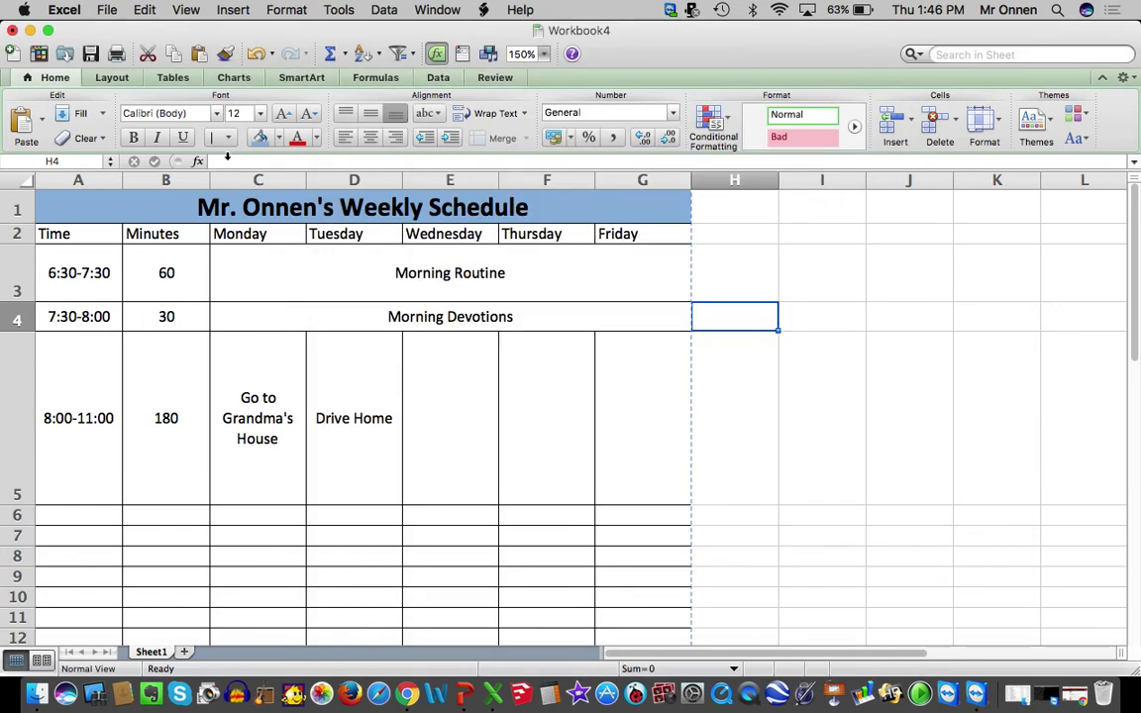
Set the left, right and top page margins to 0.5 inch and the bottom margin to 0.75 inch.
{"action": "left_click", "coordinate": [106, 10]}
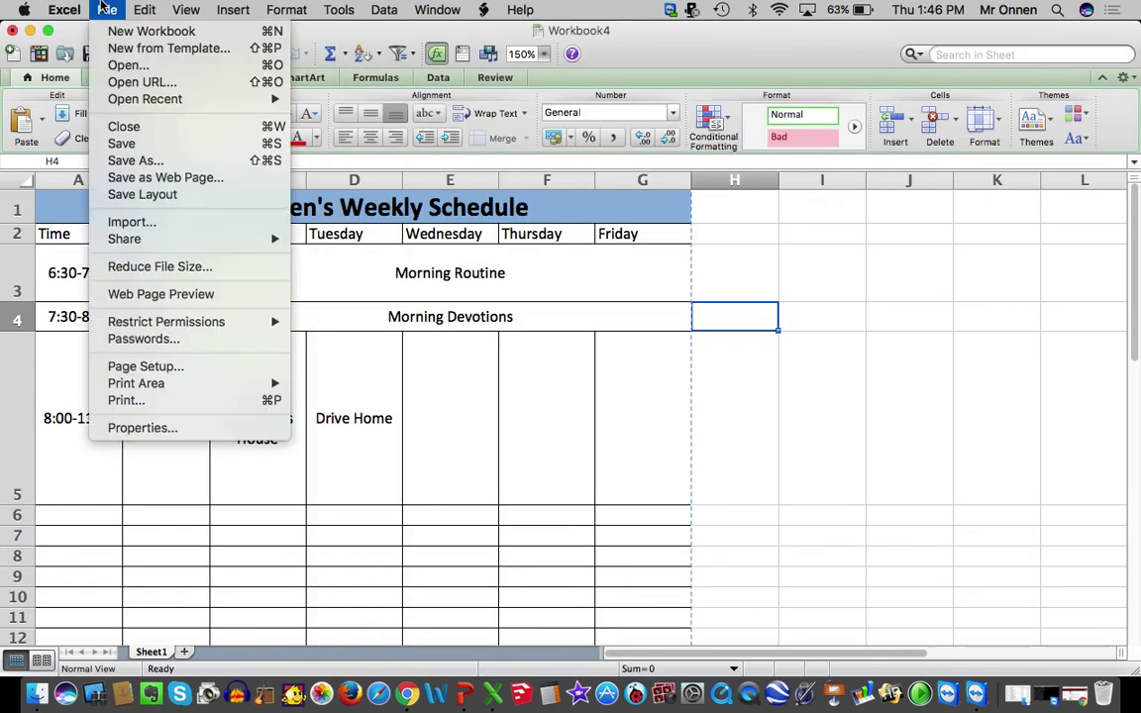
{"action": "left_click", "coordinate": [146, 367]}
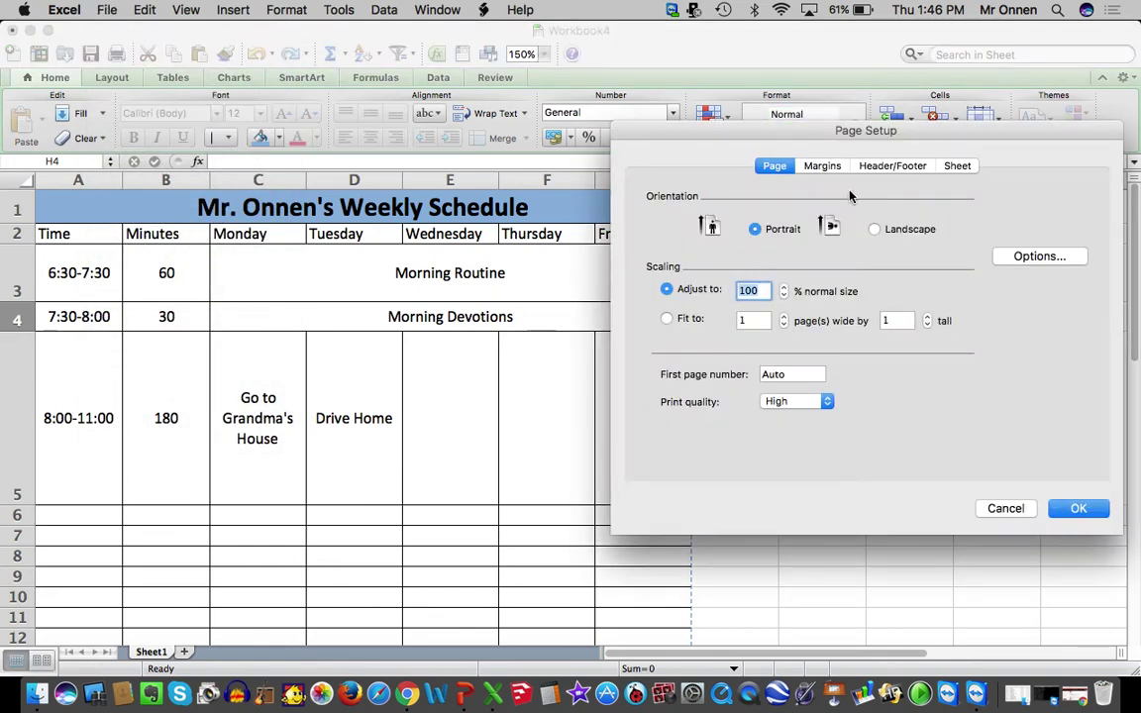
{"action": "left_click", "coordinate": [822, 169]}
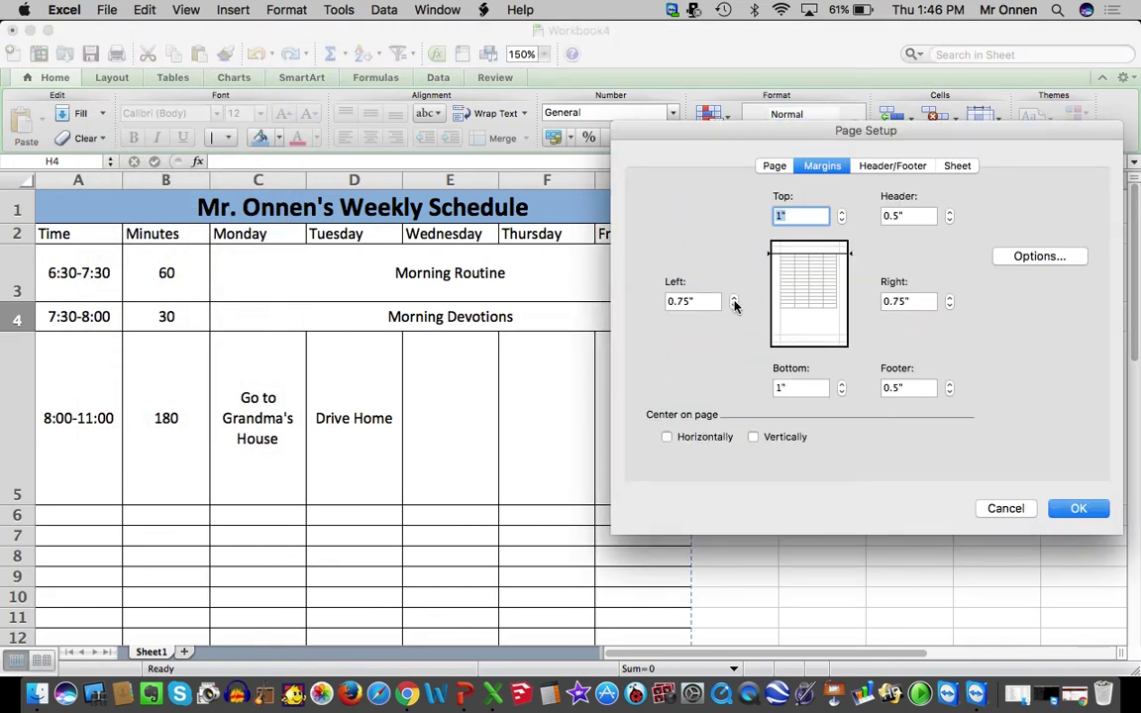
{"action": "left_click", "coordinate": [734, 306]}
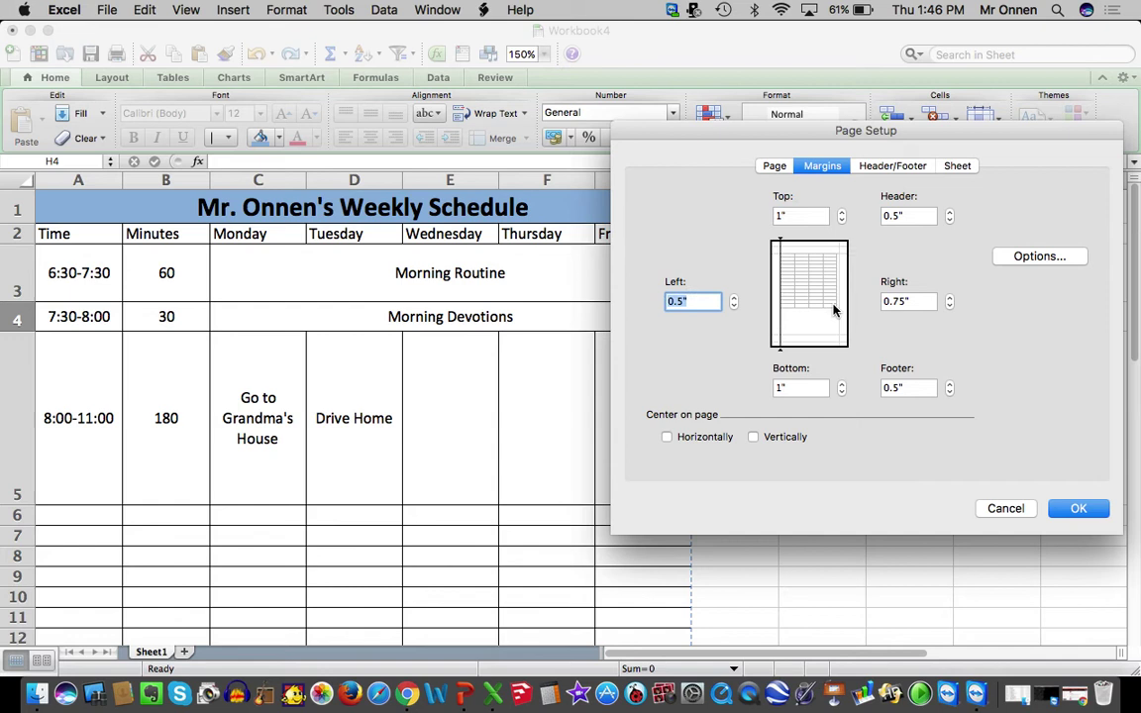
{"action": "left_click", "coordinate": [950, 306]}
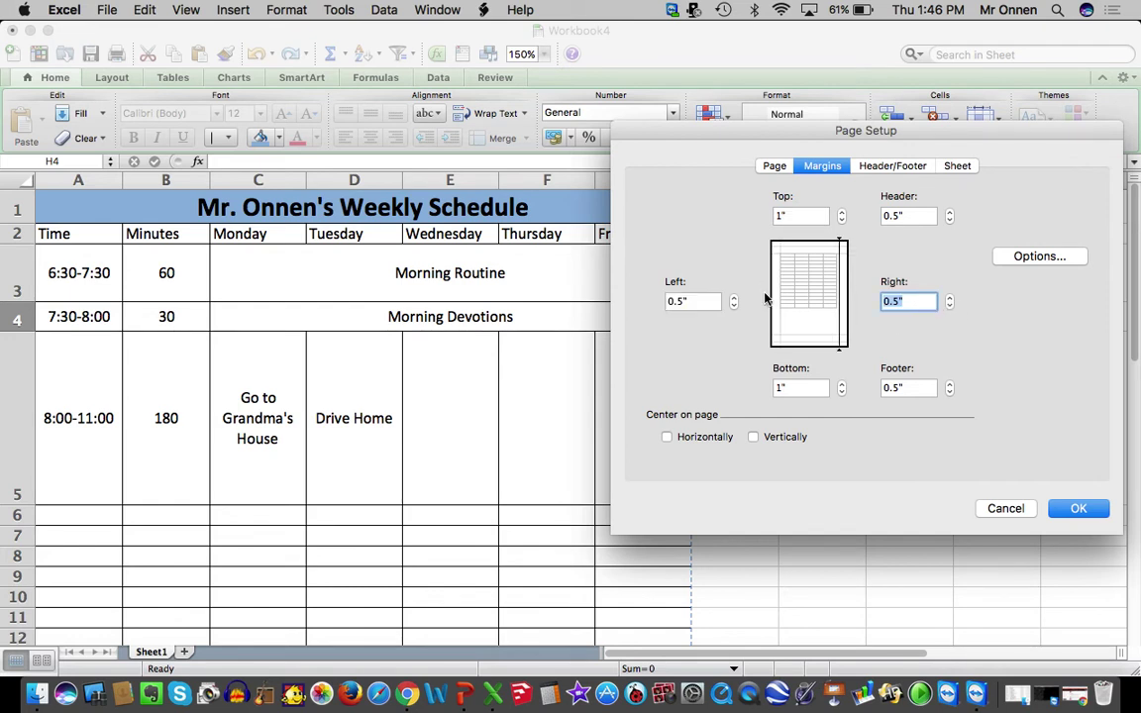
{"action": "left_click", "coordinate": [840, 222]}
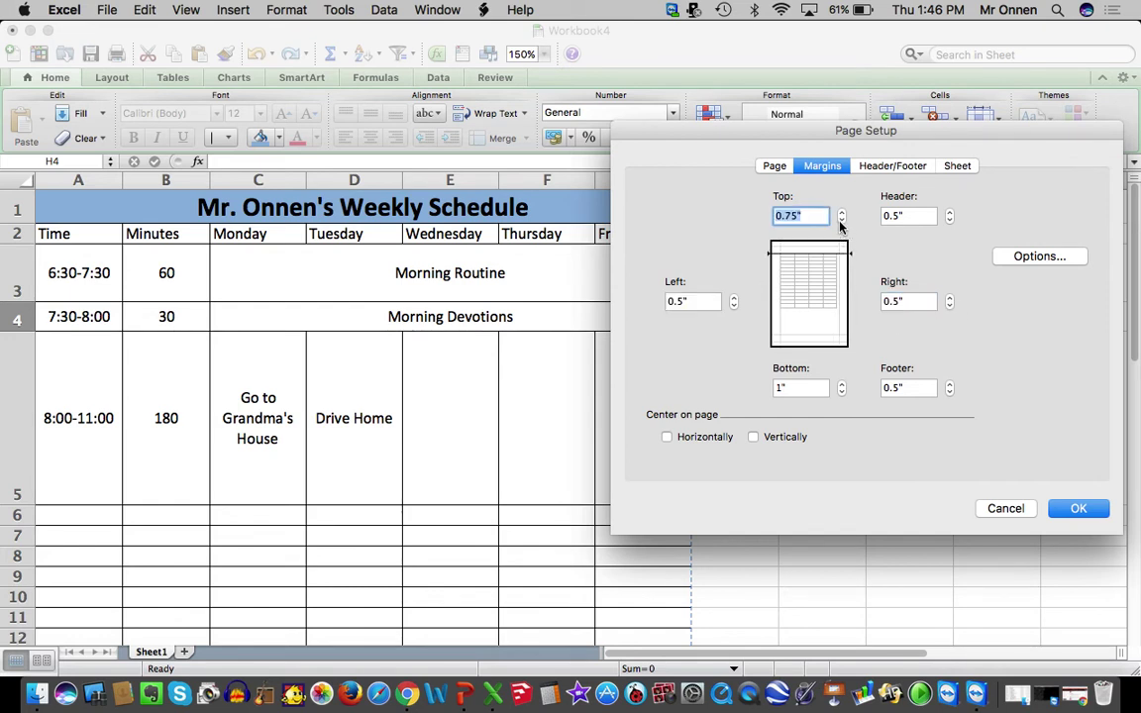
{"action": "left_click", "coordinate": [842, 395]}
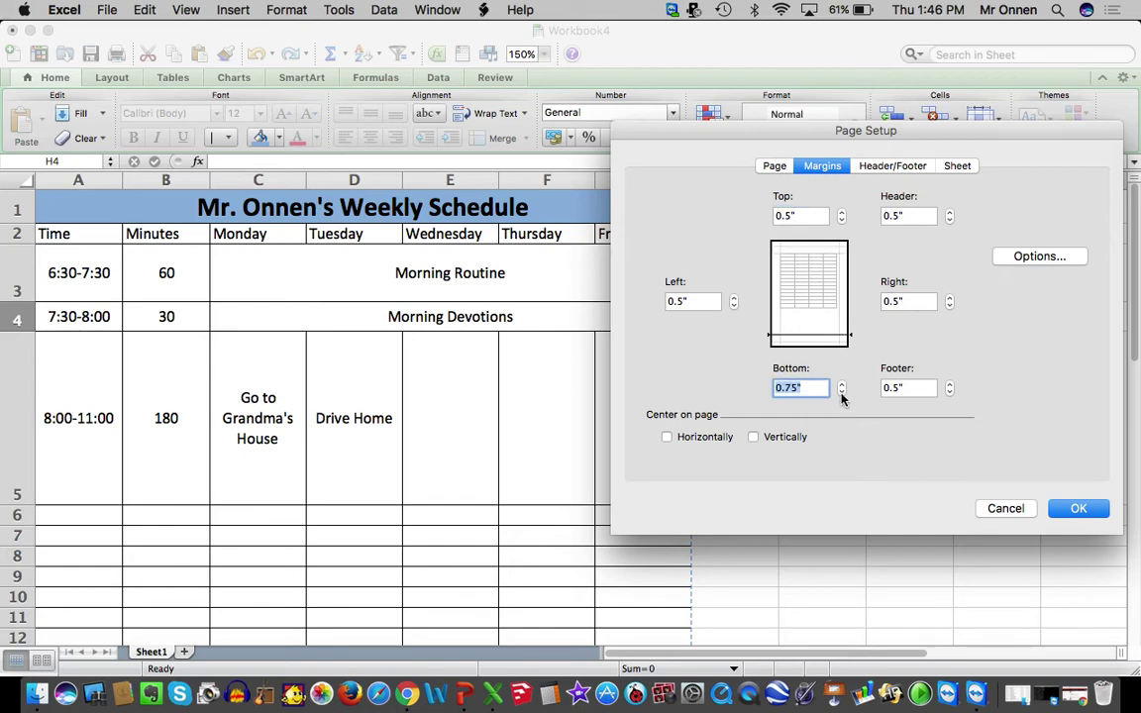
{"action": "left_click", "coordinate": [1079, 508]}
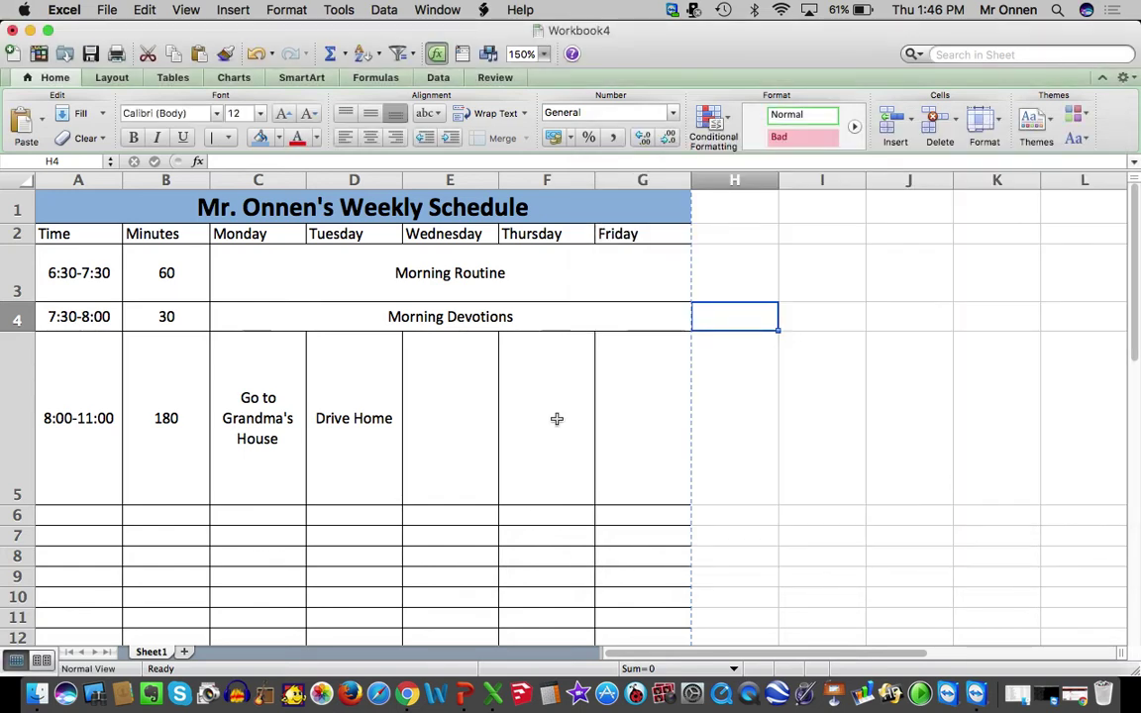
Check the print preview of the schedule with the reduced margins, without printing.
{"action": "left_click", "coordinate": [96, 9]}
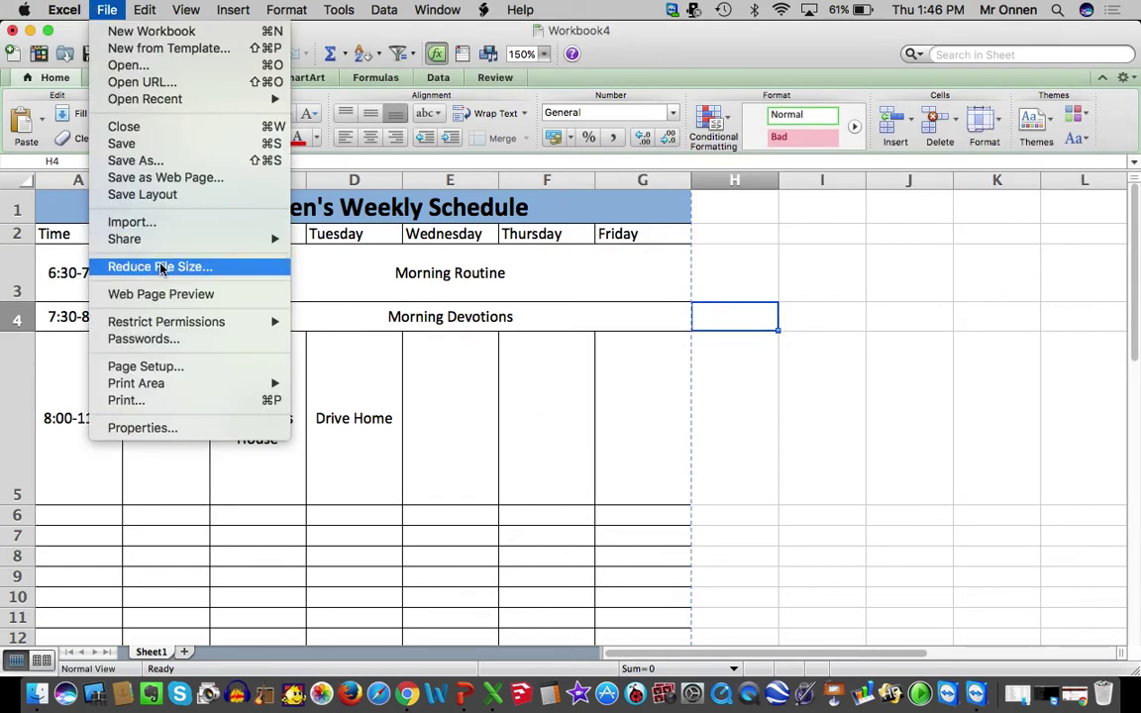
{"action": "left_click", "coordinate": [130, 401]}
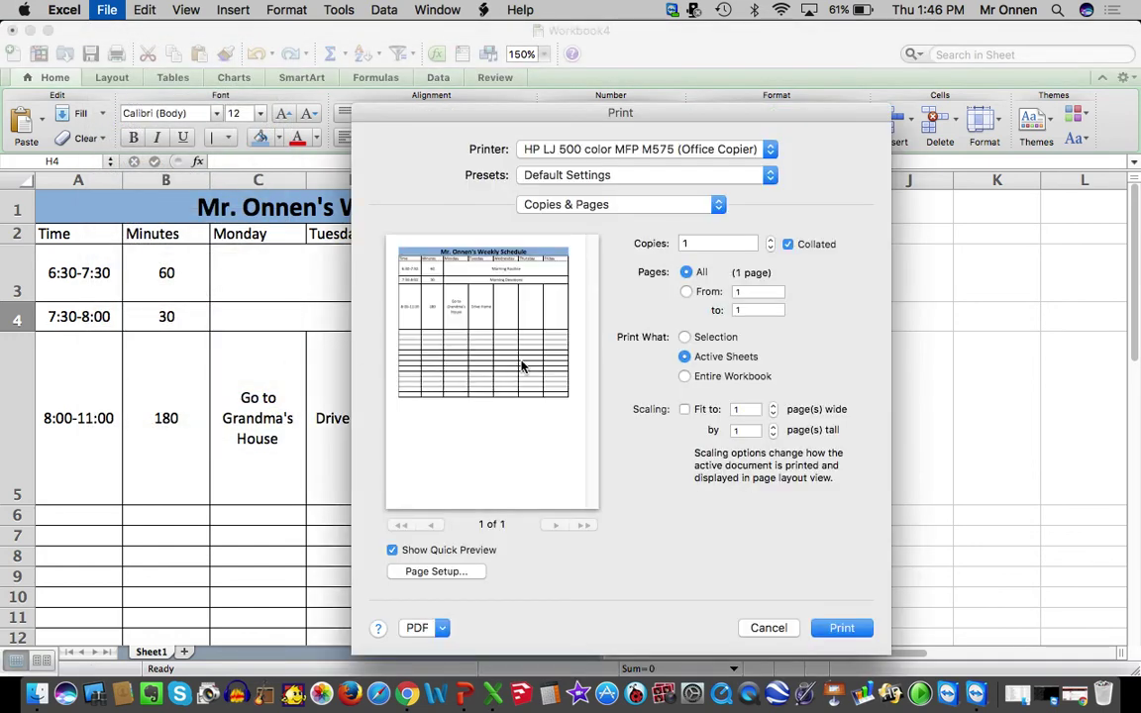
{"action": "left_click", "coordinate": [774, 630]}
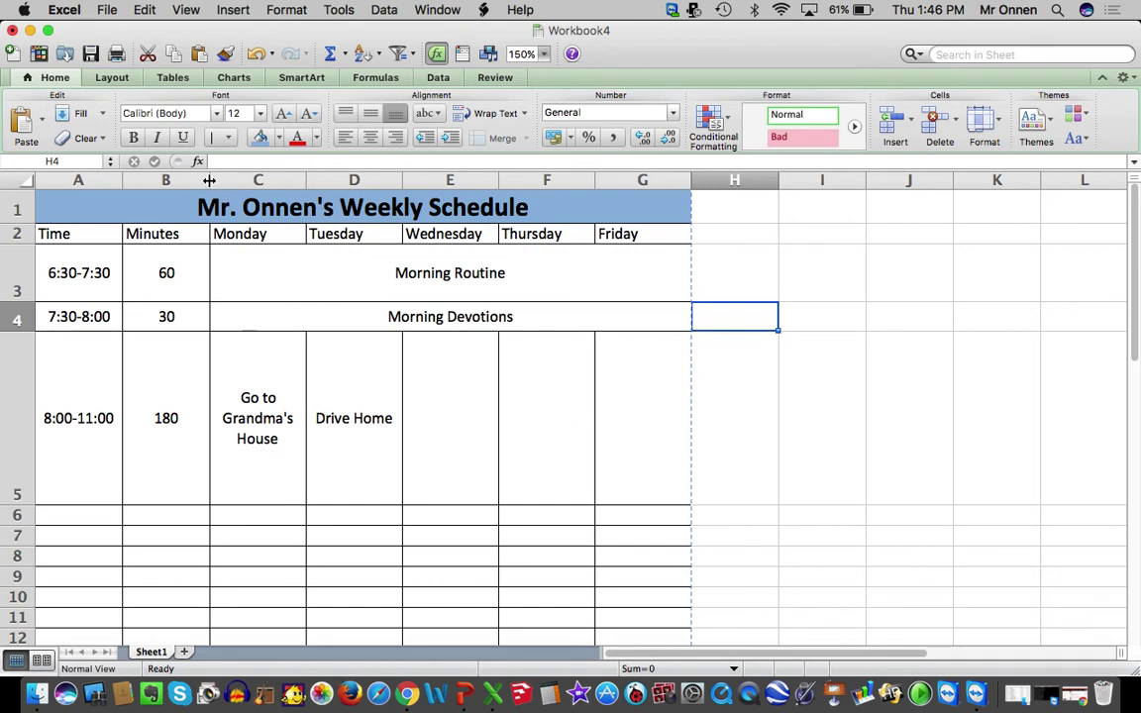
Widen the Time and Minutes columns, keeping the Friday column inside the page break.
{"action": "left_click_drag", "start_coordinate": [209, 181], "coordinate": [220, 181]}
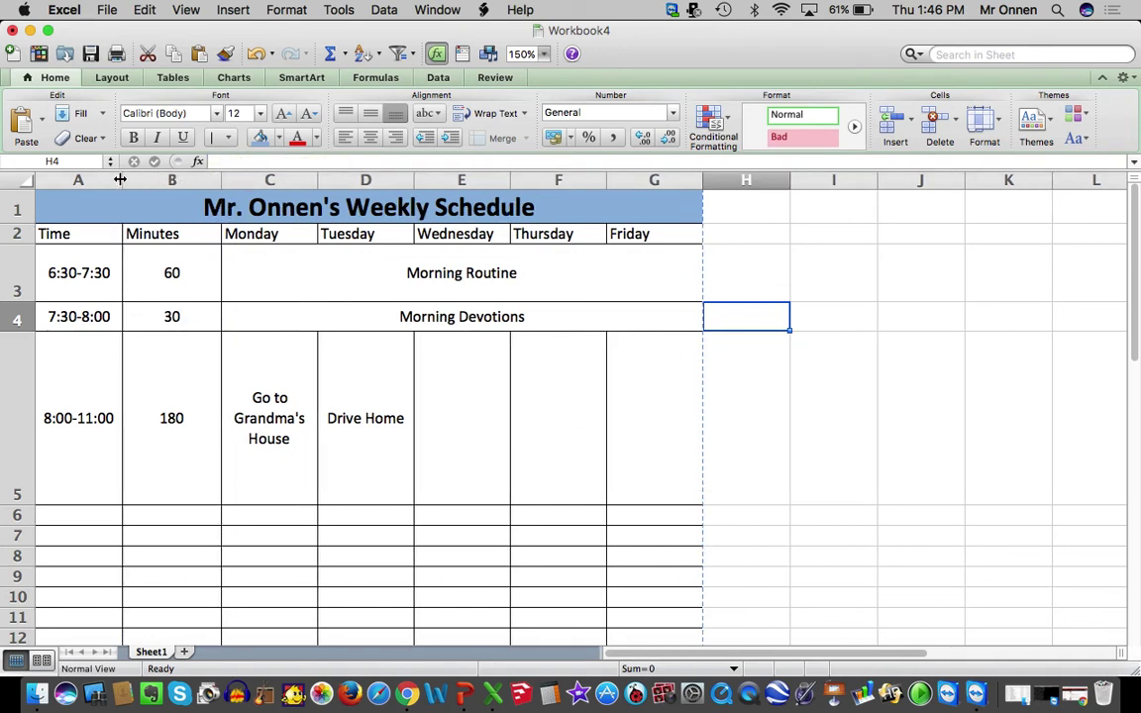
{"action": "left_click_drag", "start_coordinate": [119, 180], "coordinate": [131, 179]}
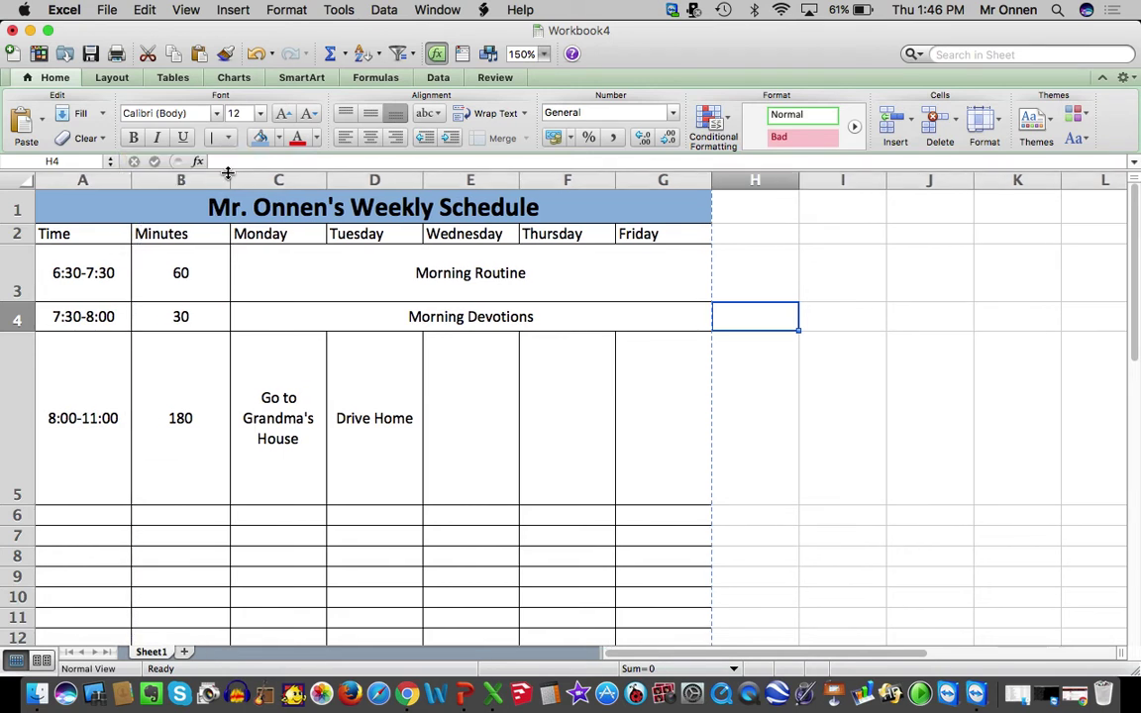
{"action": "left_click_drag", "start_coordinate": [229, 179], "coordinate": [275, 179]}
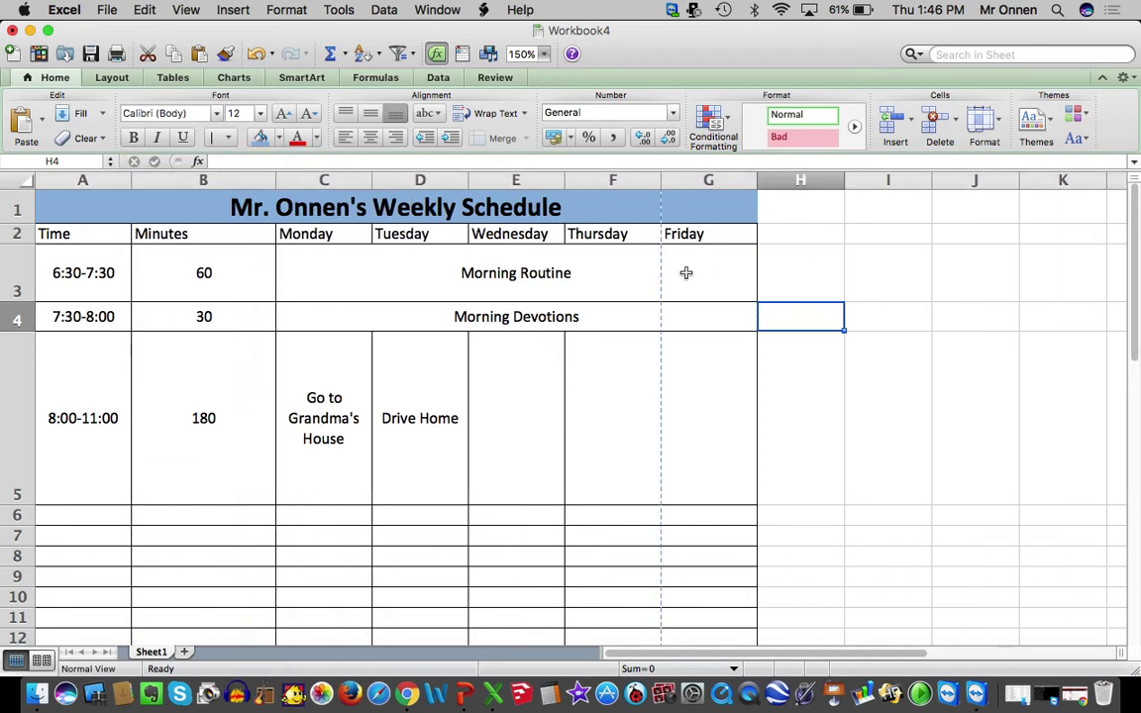
{"action": "left_click_drag", "start_coordinate": [685, 272], "coordinate": [687, 234]}
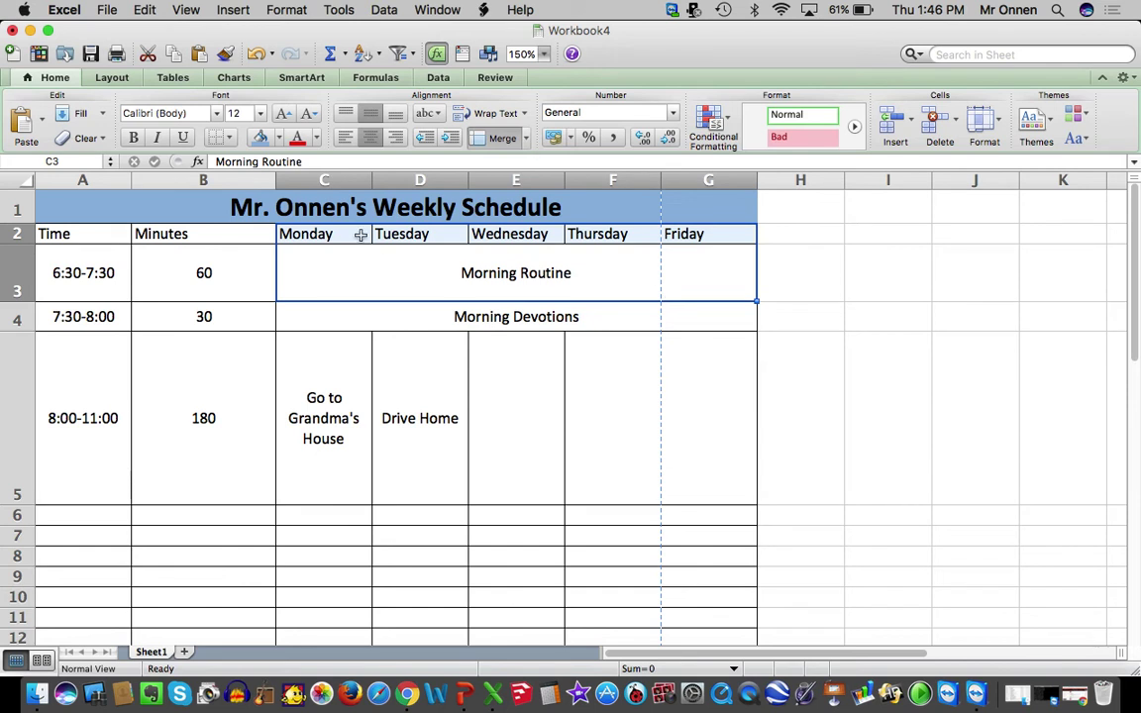
{"action": "mouse_move", "coordinate": [275, 179]}
{"action": "left_mouse_down"}
{"action": "mouse_move", "coordinate": [237, 181]}
{"action": "mouse_move", "coordinate": [264, 182]}
{"action": "left_mouse_up"}
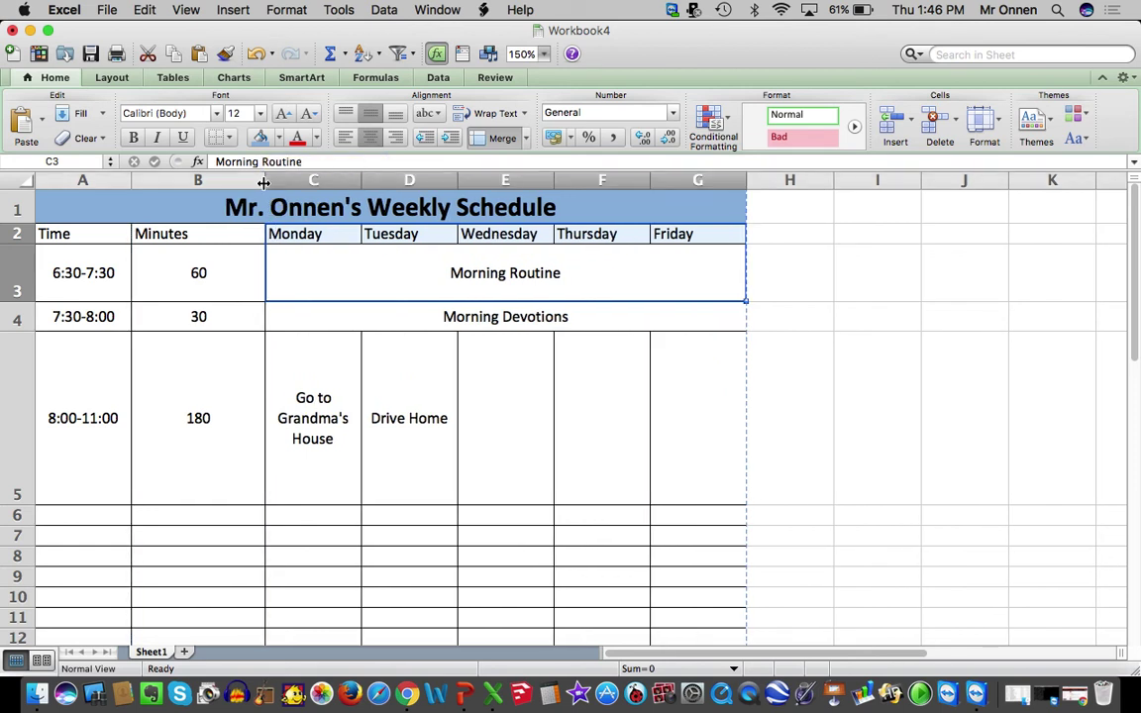
Center the Minutes heading horizontally in its cell.
{"action": "left_click", "coordinate": [211, 239]}
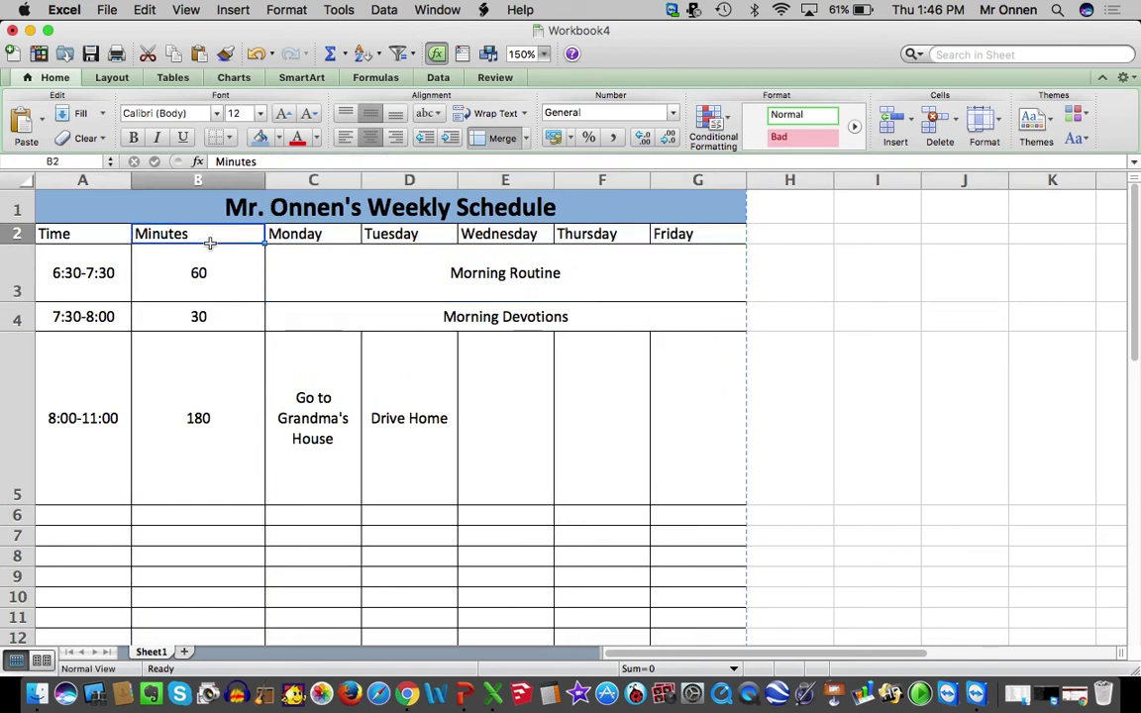
{"action": "left_click", "coordinate": [369, 138]}
{"action": "left_click", "coordinate": [92, 239]}
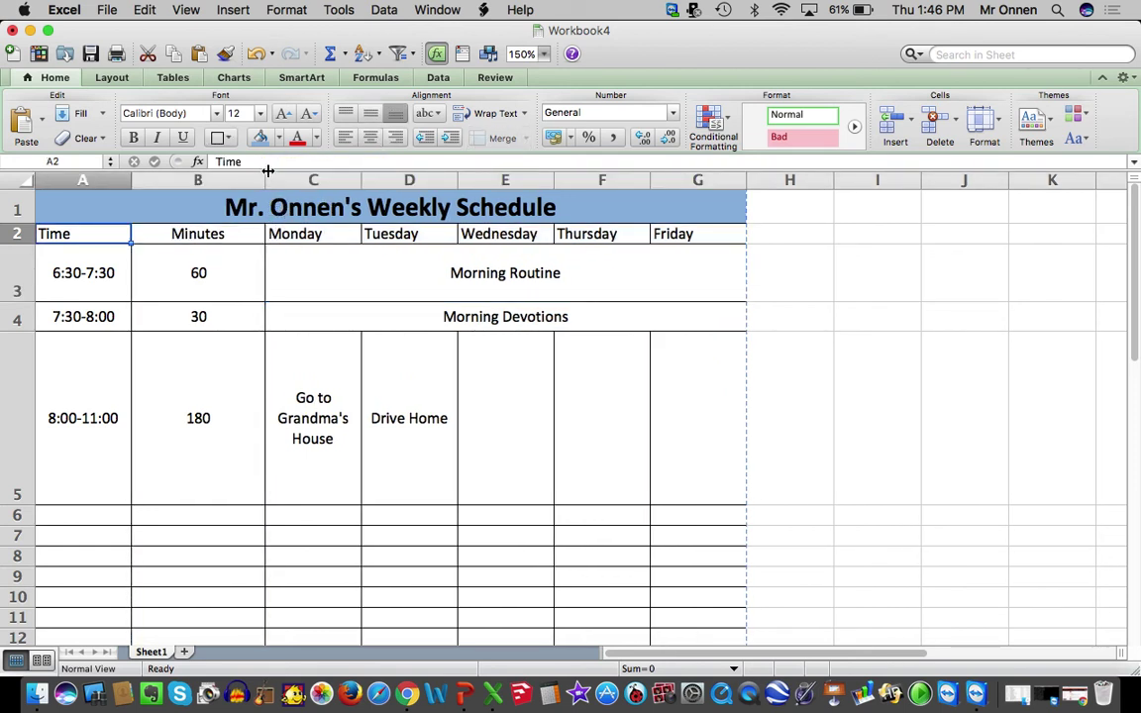
Widen the Monday to Friday columns equally and narrow the Minutes column so the schedule fits within the page break.
{"action": "left_click_drag", "start_coordinate": [267, 170], "coordinate": [644, 179]}
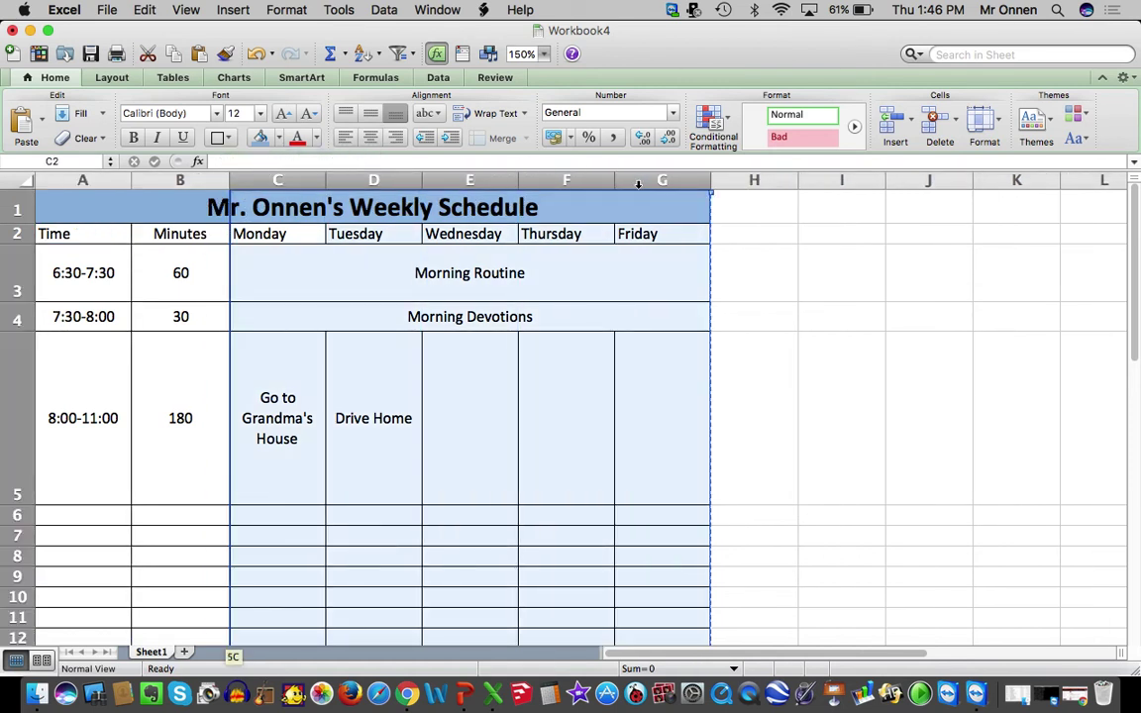
{"action": "left_click", "coordinate": [1001, 121]}
{"action": "left_click", "coordinate": [1009, 217]}
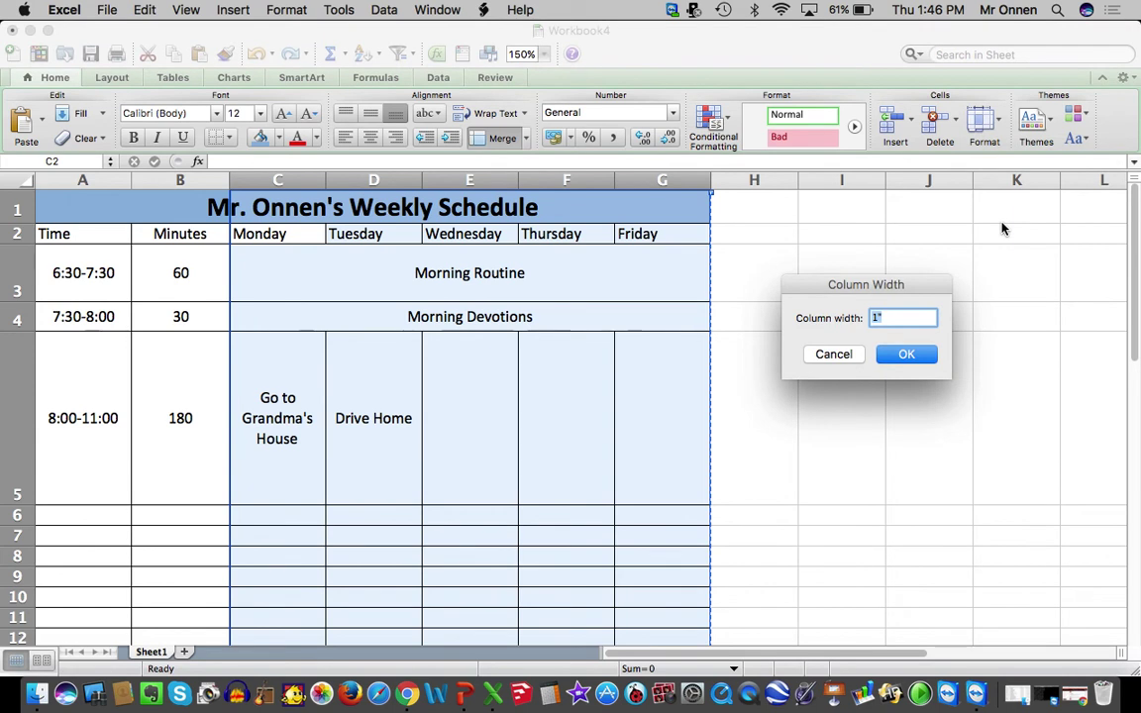
{"action": "type", "text": "12"}
{"action": "key", "text": "Return"}
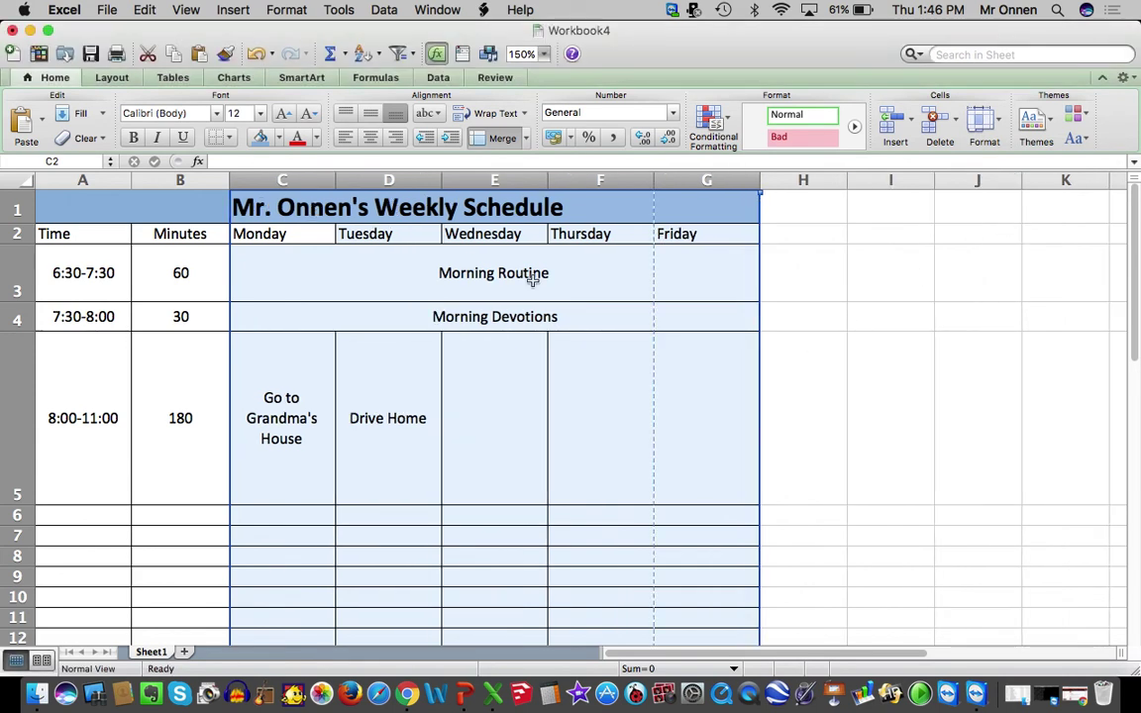
{"action": "left_click_drag", "start_coordinate": [228, 179], "coordinate": [196, 179]}
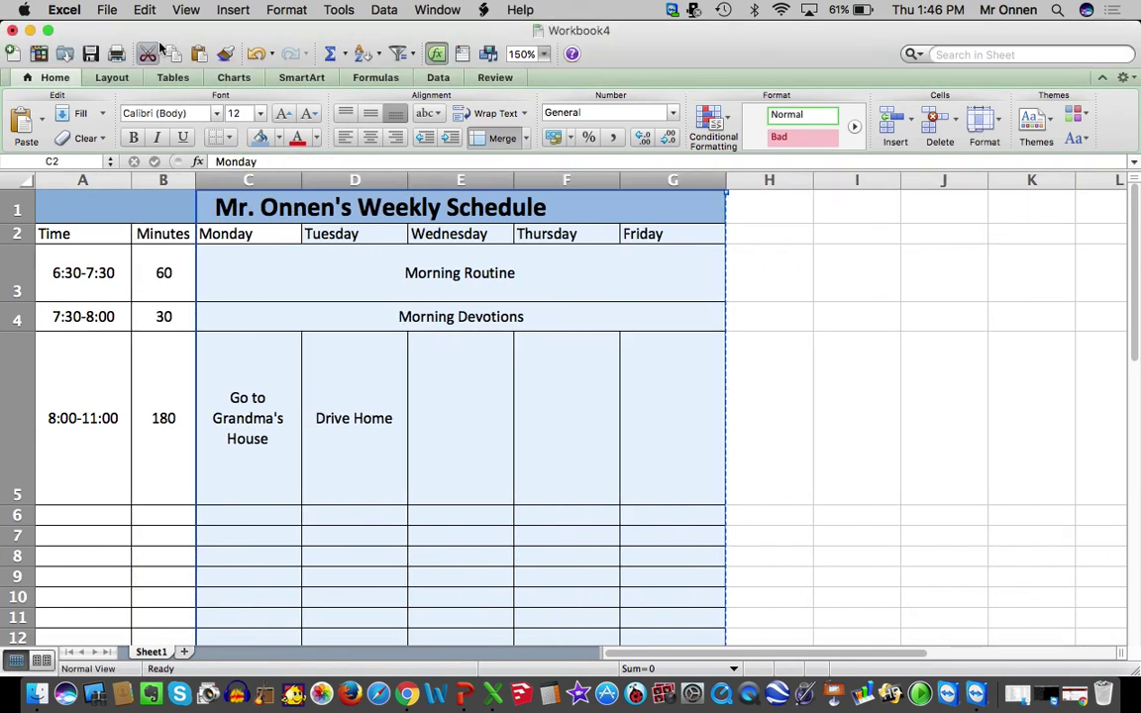
{"action": "left_click", "coordinate": [258, 381]}
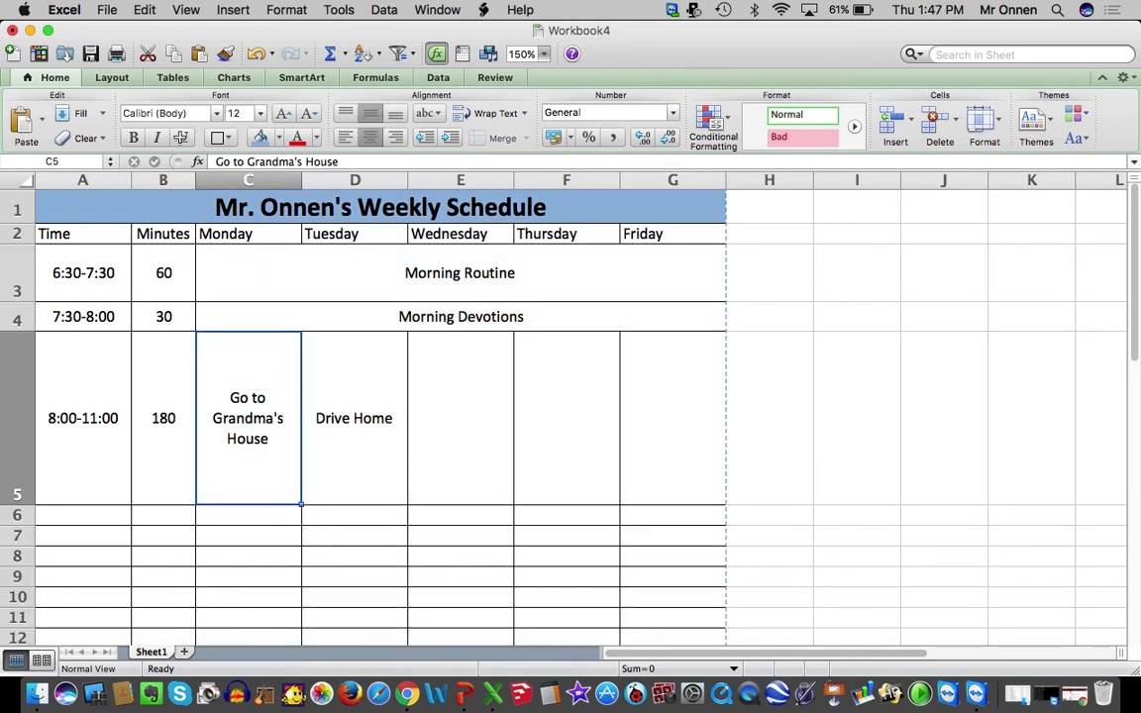
{"action": "left_click", "coordinate": [97, 285]}
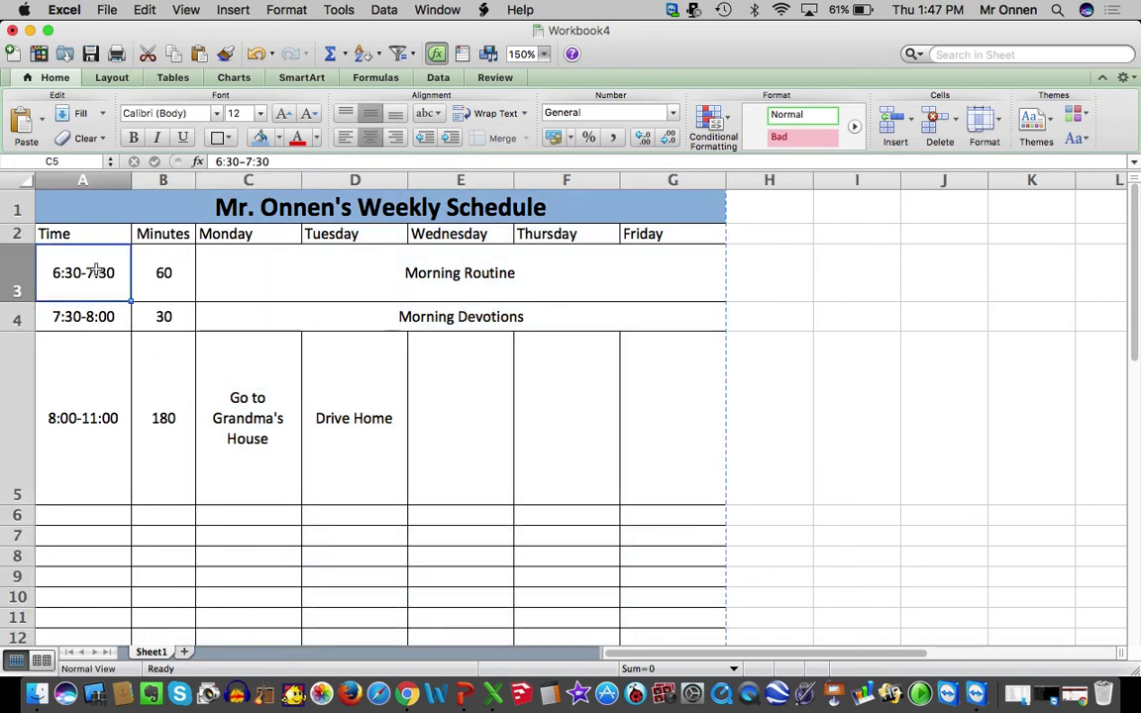
{"action": "left_click", "coordinate": [342, 285]}
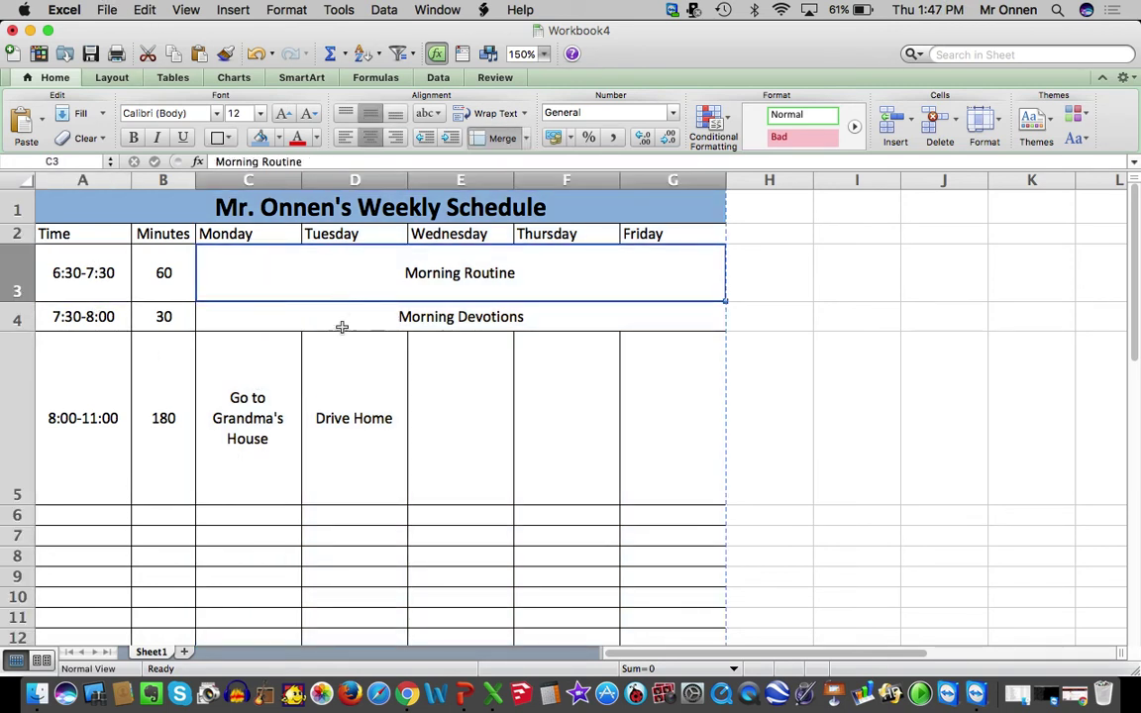
{"action": "left_click", "coordinate": [332, 317]}
{"action": "left_click", "coordinate": [271, 411]}
{"action": "scroll", "coordinate": [271, 421], "scroll_direction": "down", "scroll_amount": 3}
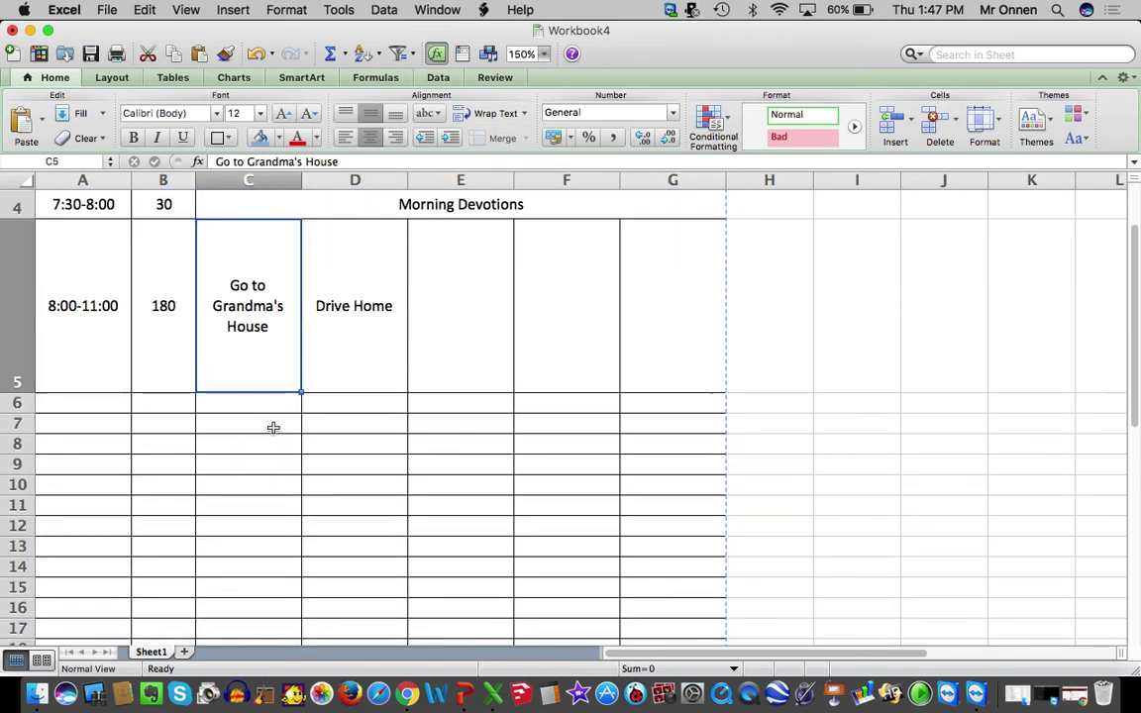
{"action": "left_click_drag", "start_coordinate": [84, 402], "coordinate": [297, 406]}
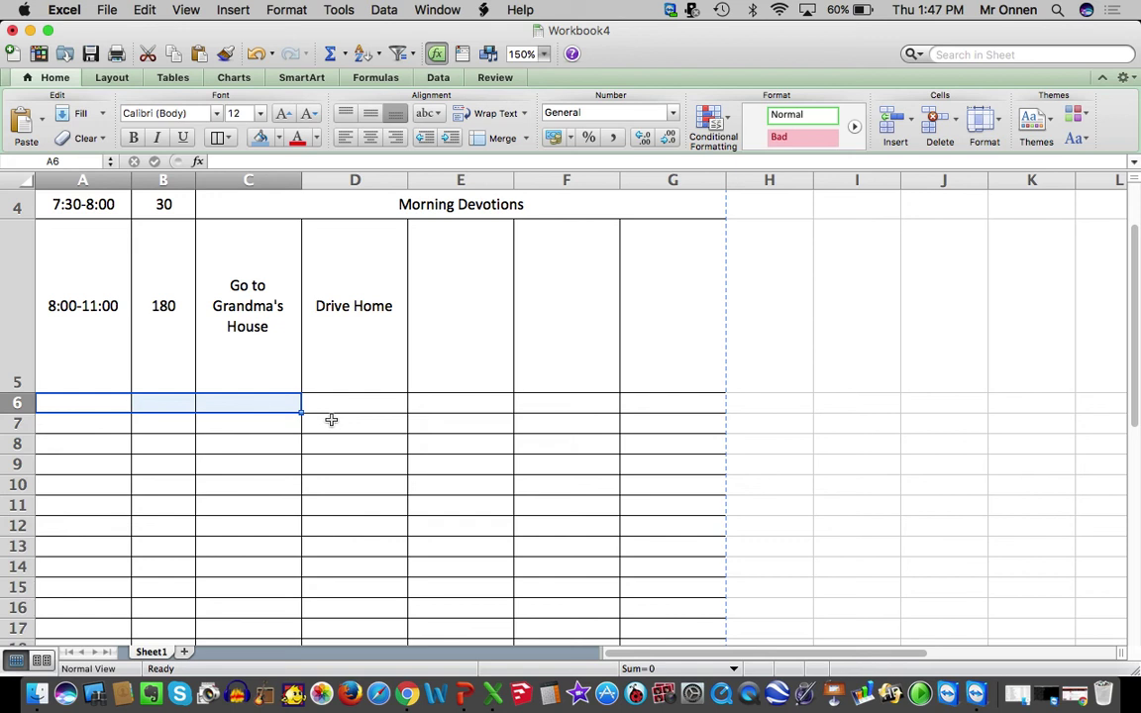
{"action": "left_click", "coordinate": [246, 423]}
{"action": "left_click", "coordinate": [176, 345]}
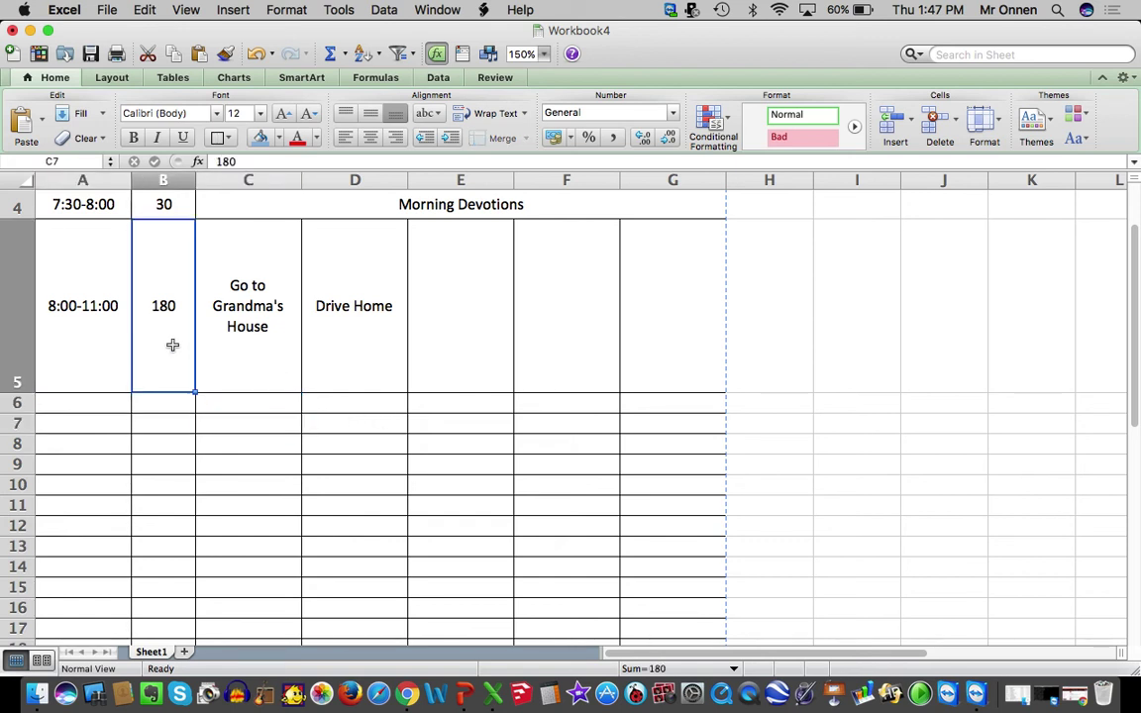
{"action": "left_click", "coordinate": [340, 320]}
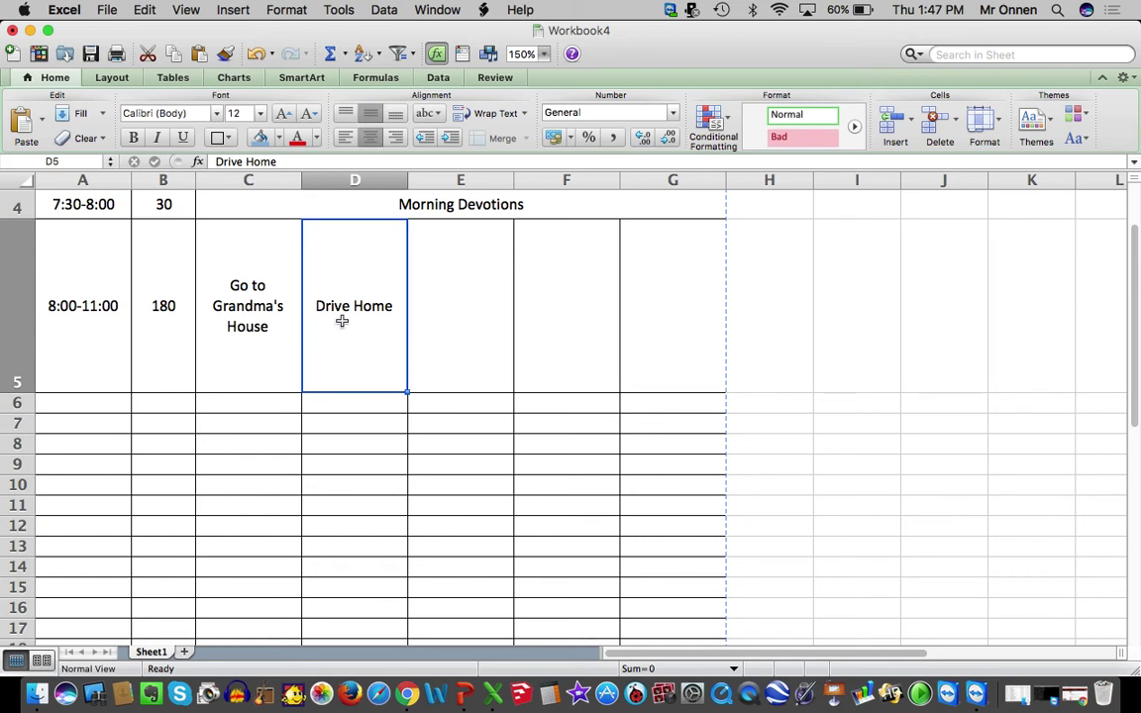
Enter 60 as the Minutes value in row 6 and center it horizontally.
{"action": "left_click", "coordinate": [153, 401]}
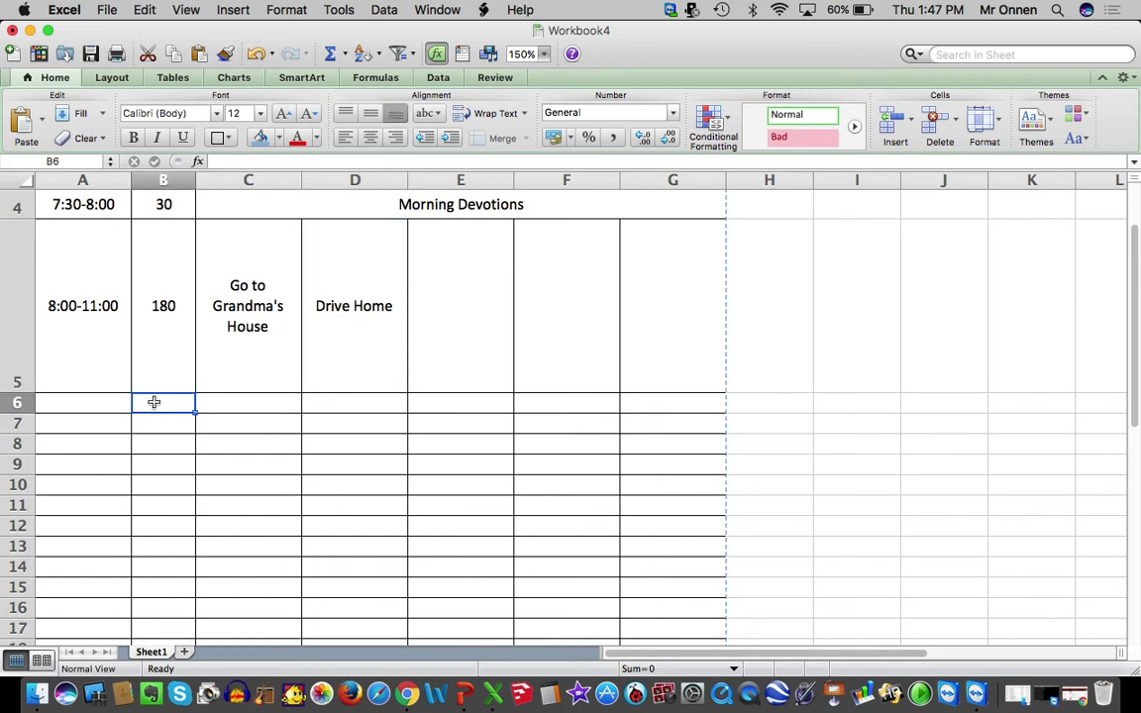
{"action": "type", "text": "60"}
{"action": "key", "text": "Return"}
{"action": "left_click", "coordinate": [165, 400]}
{"action": "left_click", "coordinate": [369, 137]}
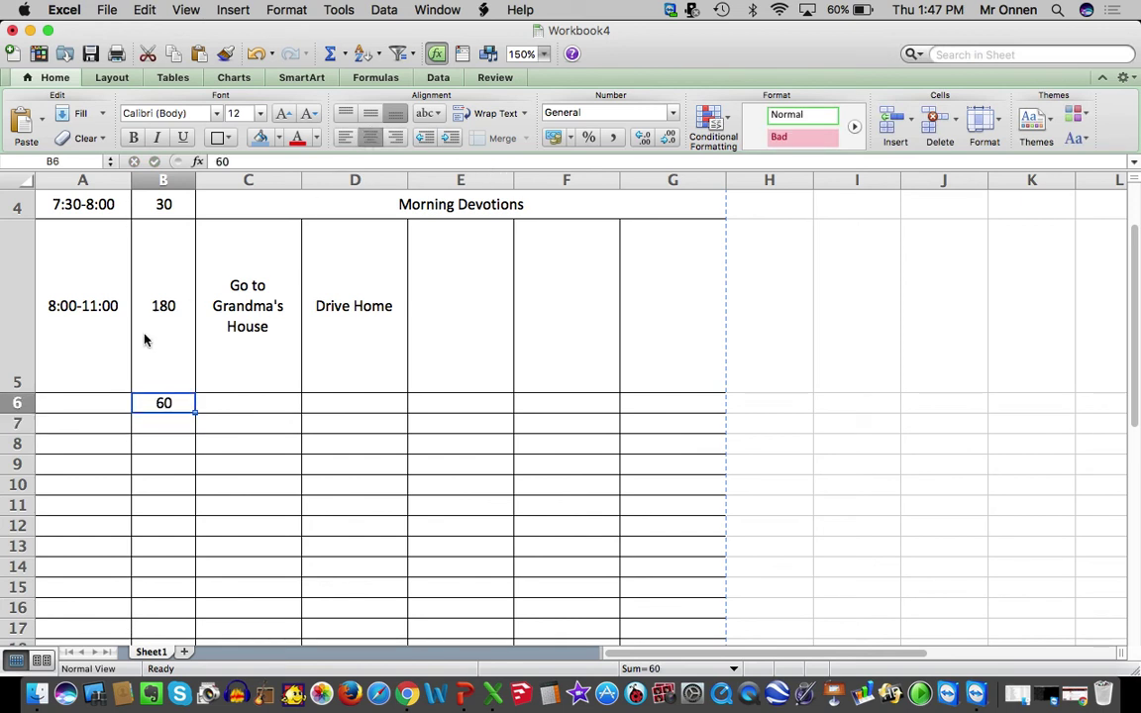
Enter the time range 11:00-12:00 in the Time column of row 6.
{"action": "left_click", "coordinate": [89, 400]}
{"action": "type", "text": "11:00"}
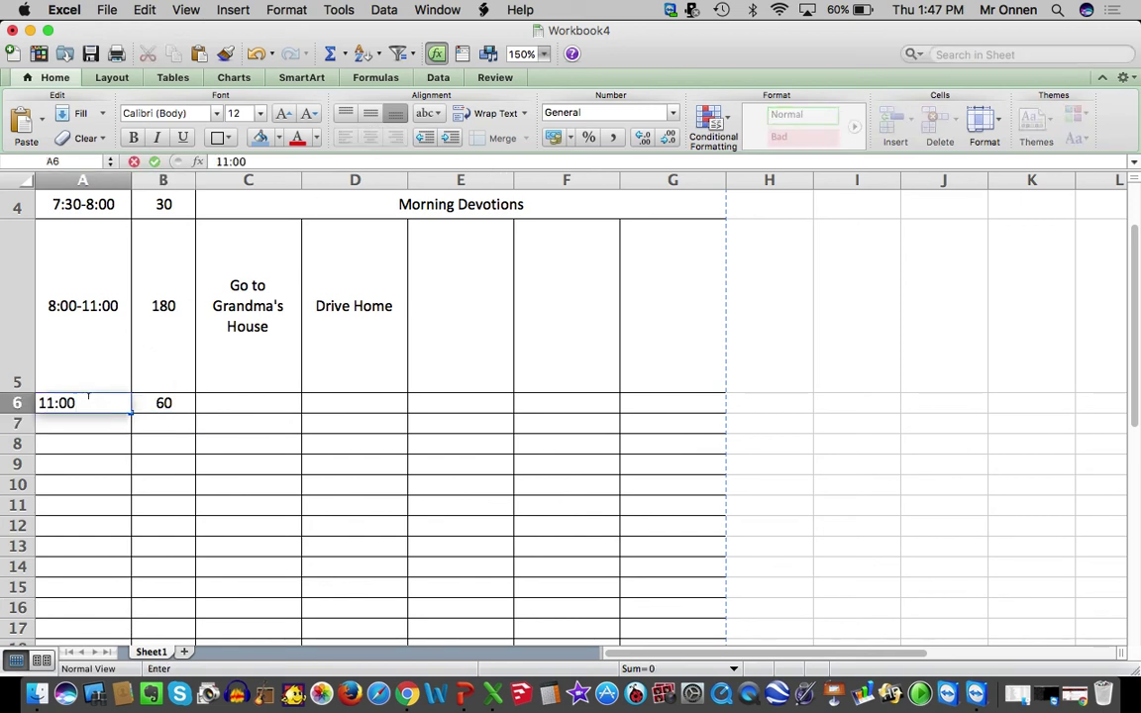
{"action": "type", "text": "-12:00"}
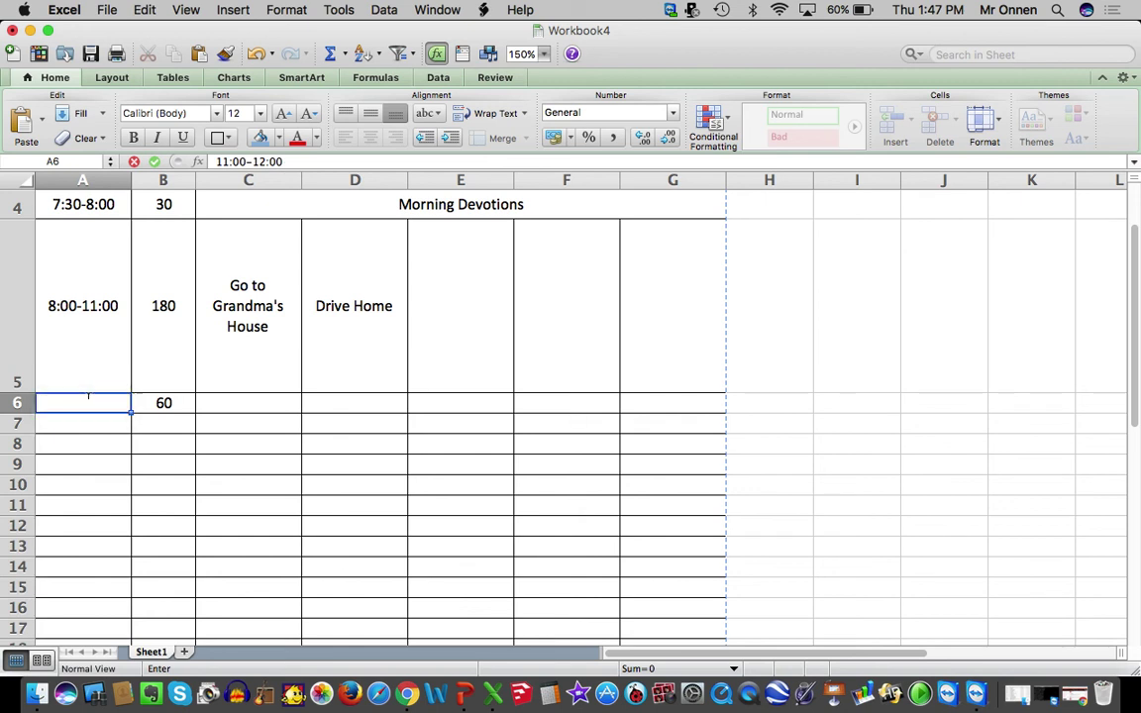
{"action": "key", "text": "Return"}
Set the height of the 11:00-12:00 row to .6.
{"action": "left_click", "coordinate": [161, 403]}
{"action": "left_click", "coordinate": [986, 124]}
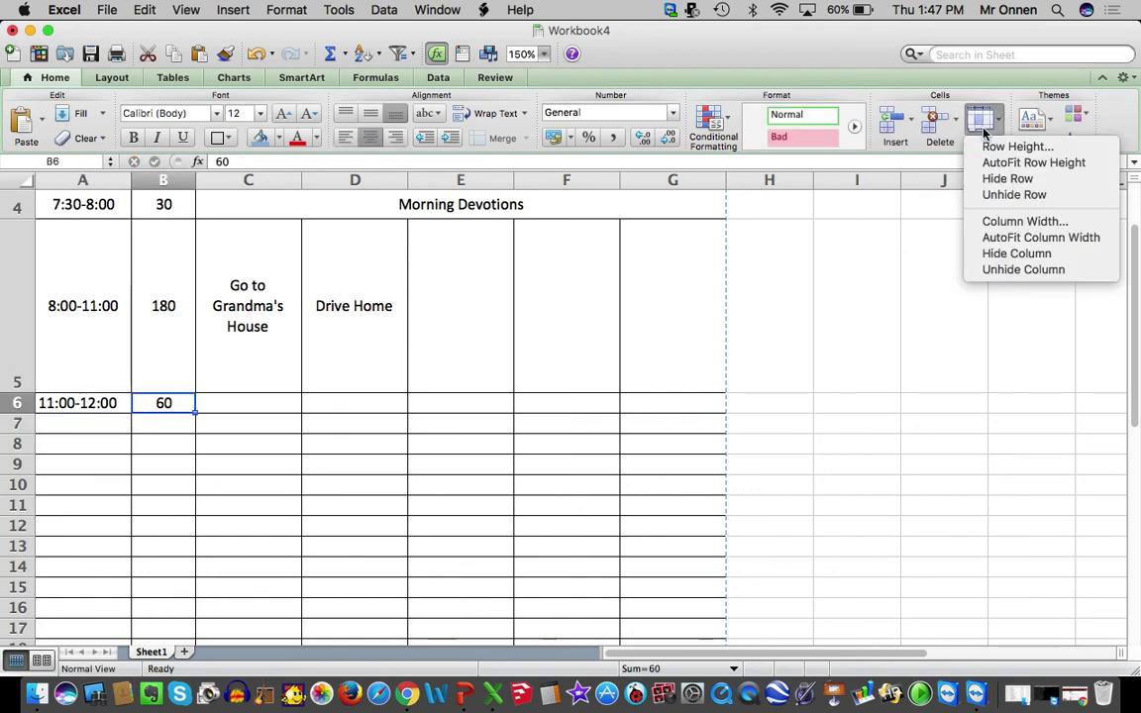
{"action": "left_click", "coordinate": [995, 147]}
{"action": "type", "text": ".6"}
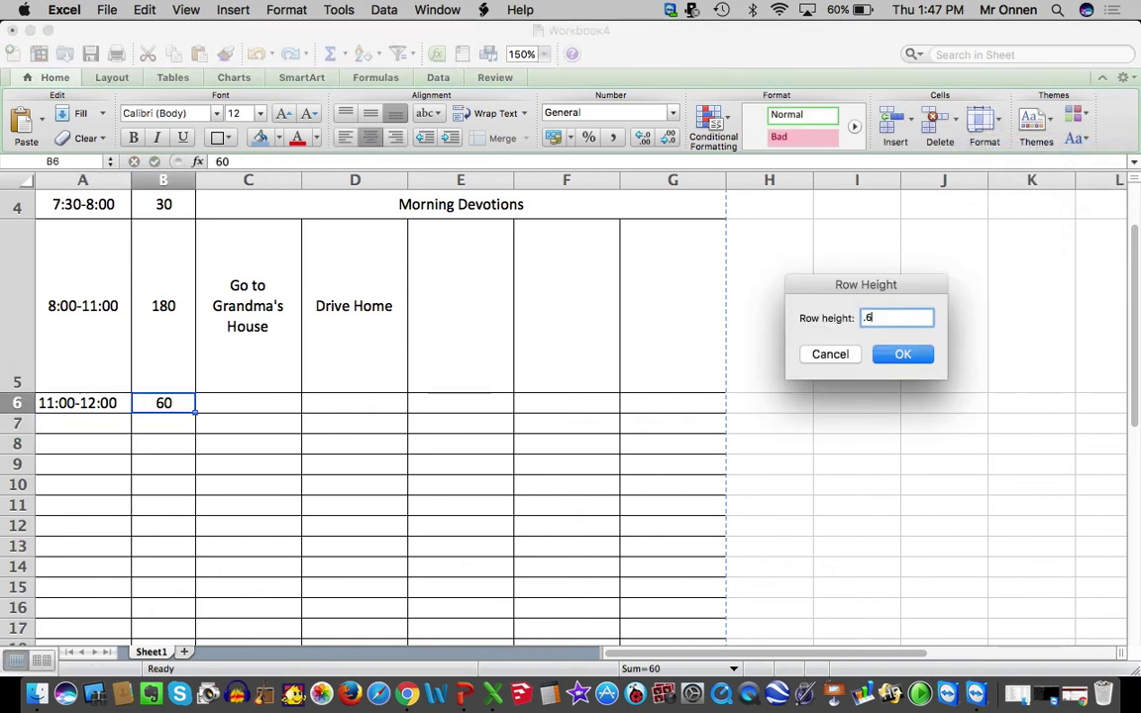
{"action": "key", "text": "Return"}
{"action": "left_click", "coordinate": [465, 458]}
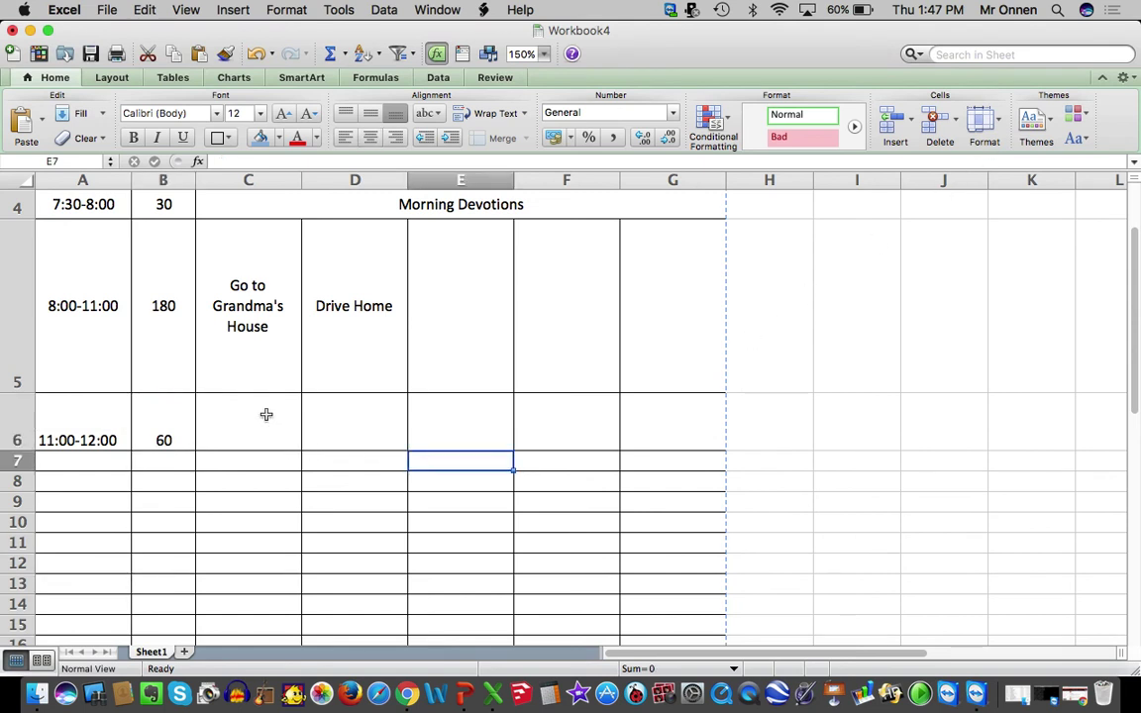
Merge Monday's Go to Grandma's House cell with the empty 11:00-12:00 cell beneath it.
{"action": "left_click_drag", "start_coordinate": [267, 414], "coordinate": [256, 337]}
{"action": "left_click", "coordinate": [339, 341]}
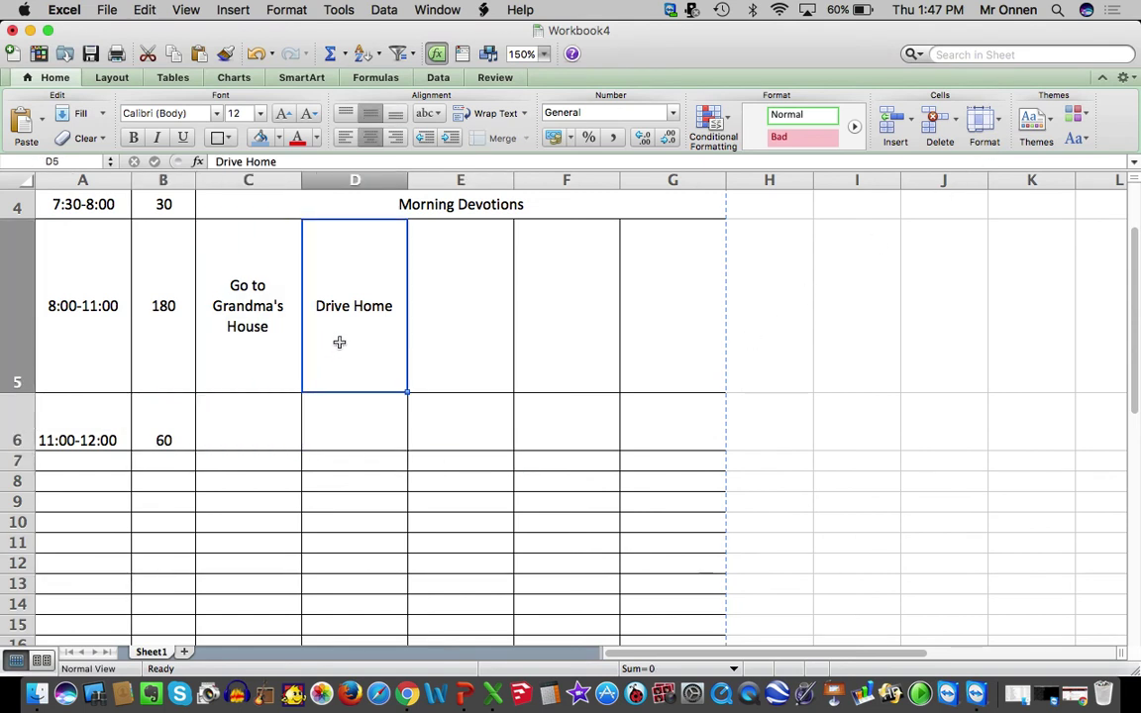
{"action": "left_click_drag", "start_coordinate": [242, 424], "coordinate": [237, 328]}
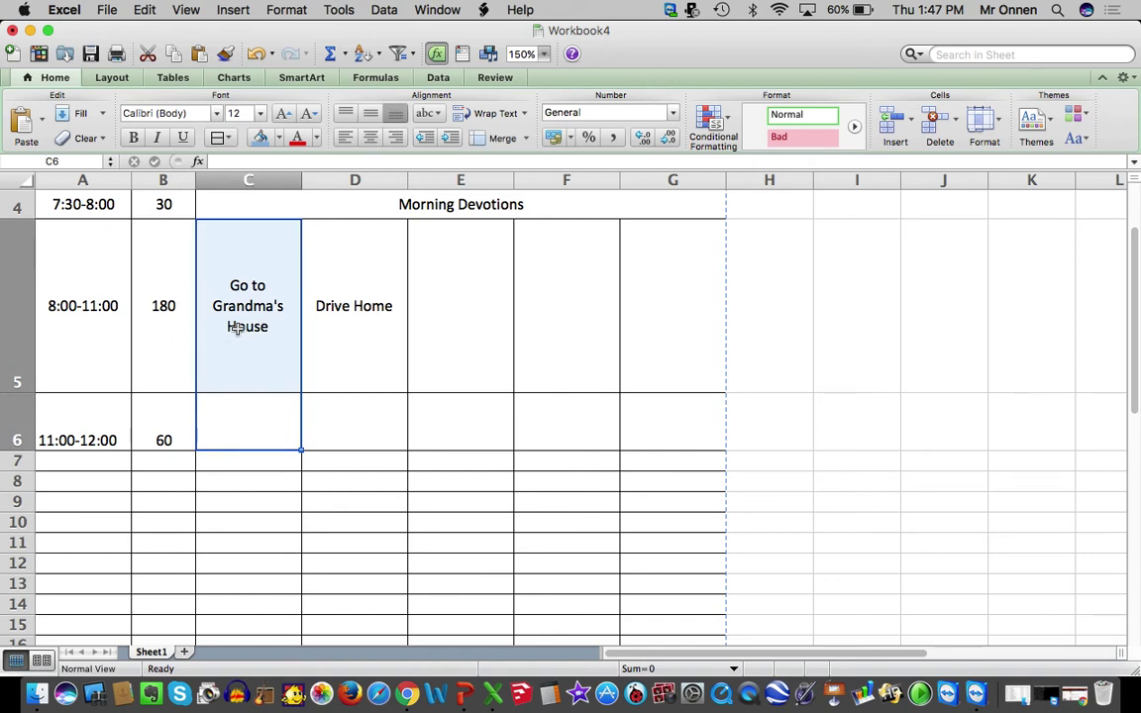
{"action": "right_click", "coordinate": [237, 328]}
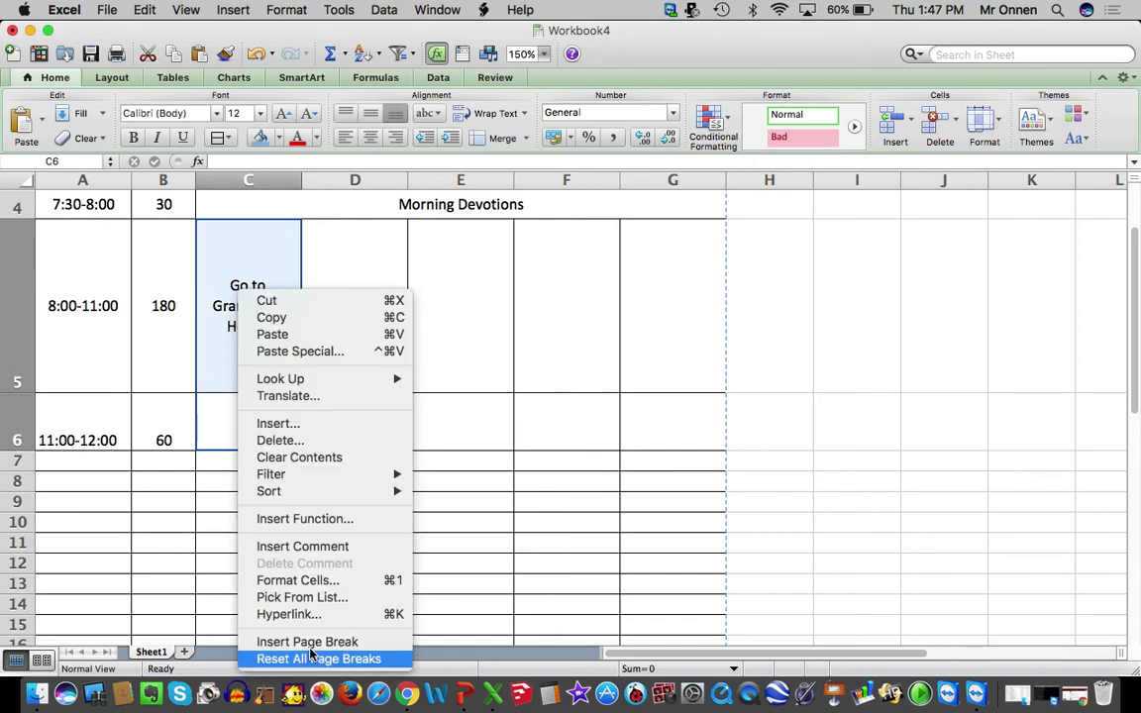
{"action": "left_click", "coordinate": [307, 580]}
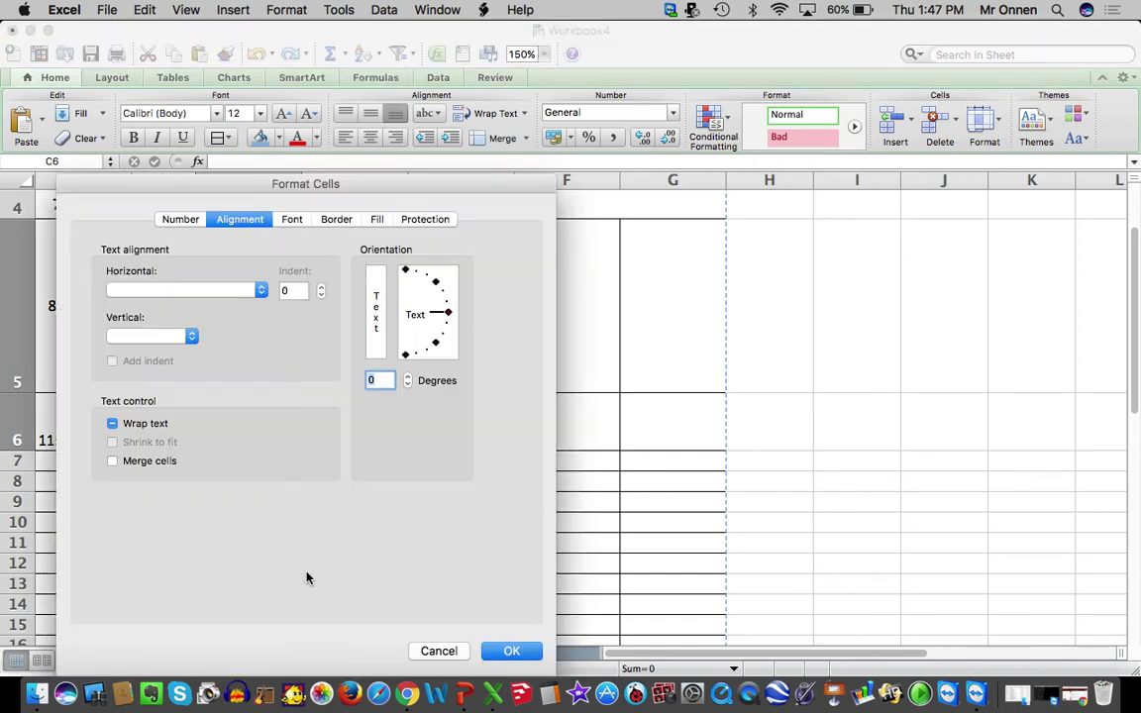
{"action": "left_click", "coordinate": [169, 461]}
{"action": "left_click", "coordinate": [519, 651]}
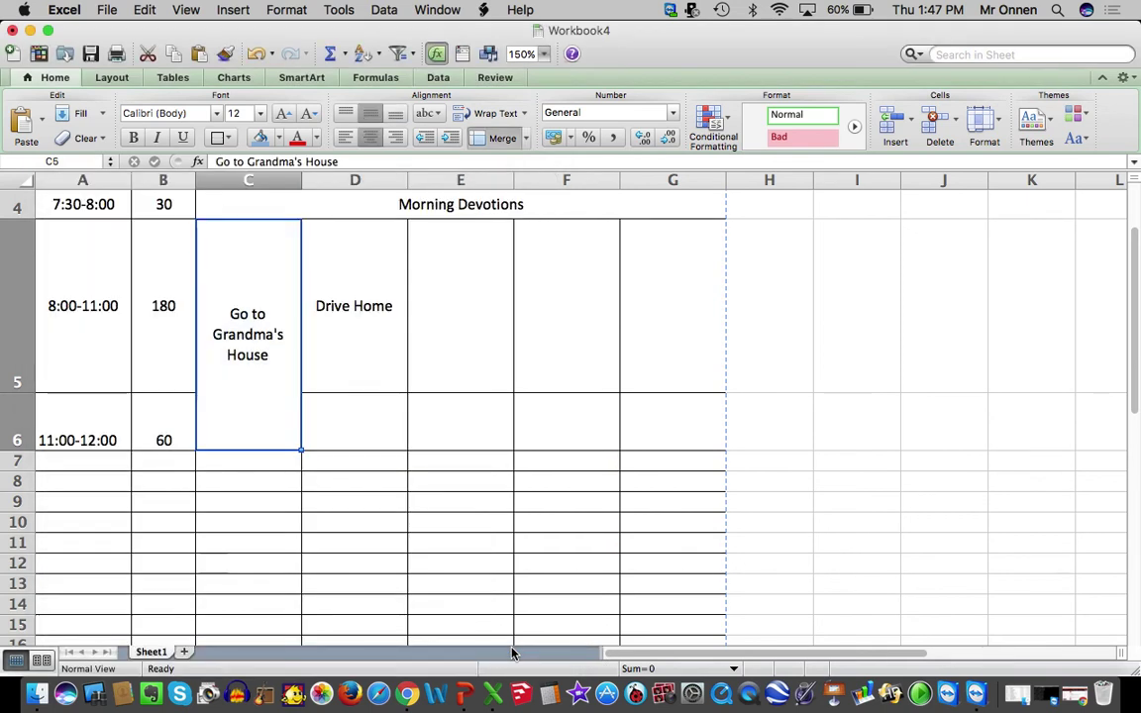
{"action": "left_click", "coordinate": [394, 501]}
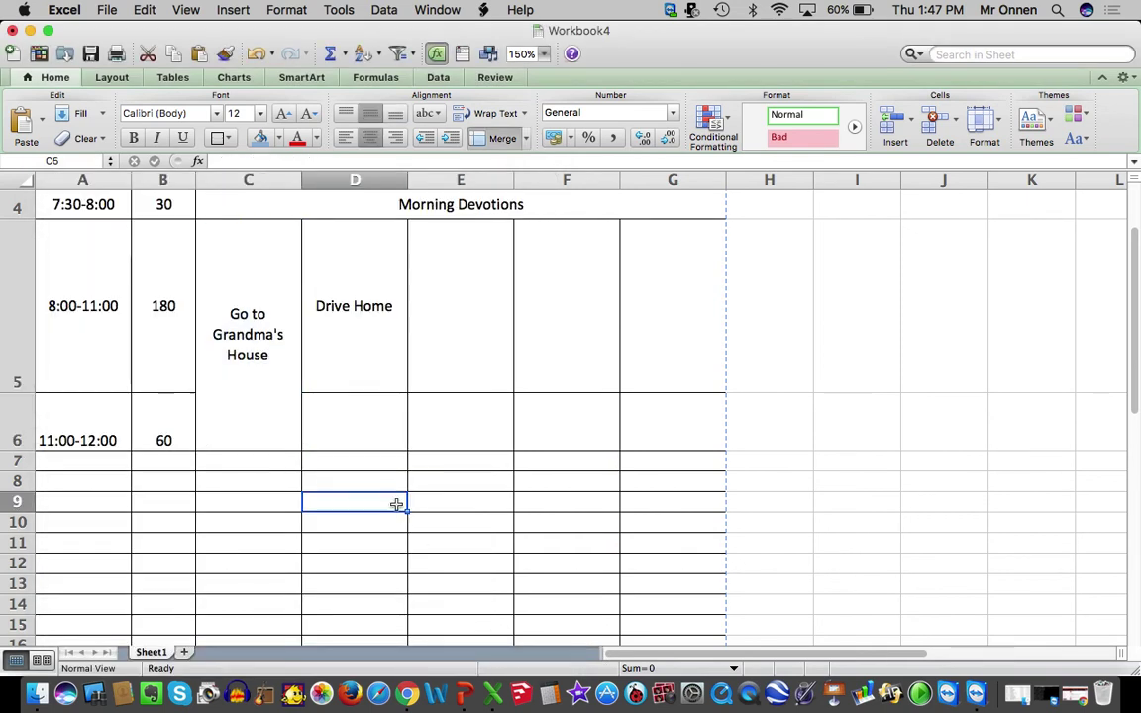
Center the 11:00-12:00 time and its Minutes value vertically in their cells.
{"action": "left_click", "coordinate": [241, 421]}
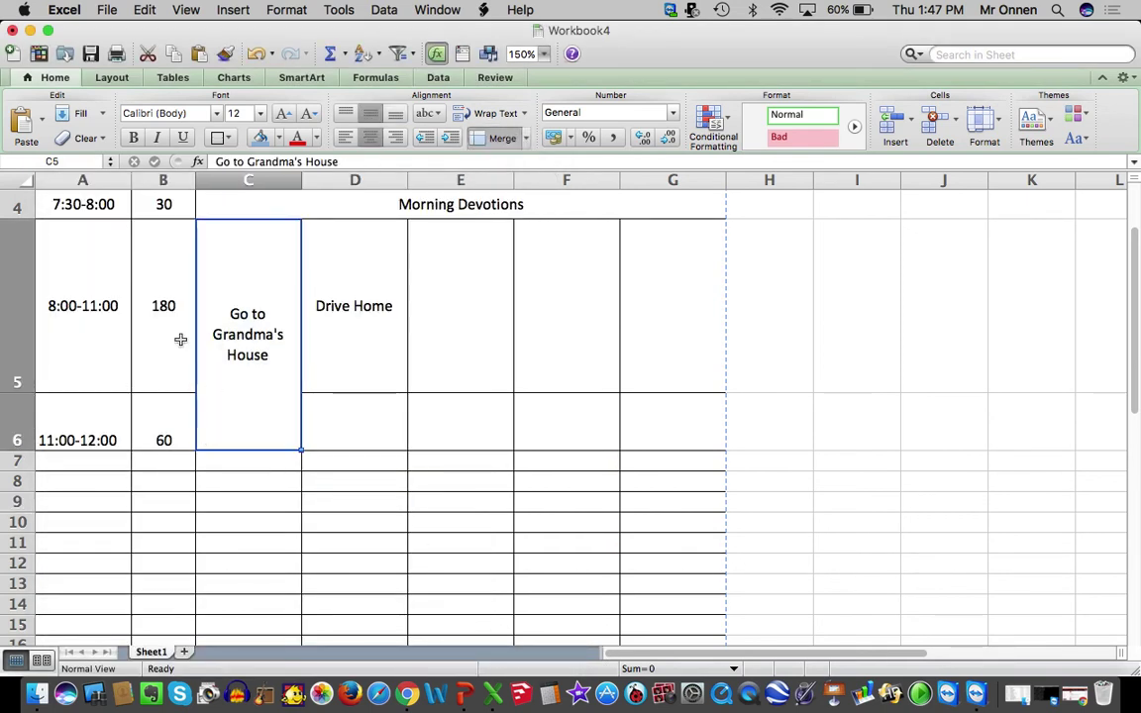
{"action": "left_click_drag", "start_coordinate": [109, 423], "coordinate": [143, 423]}
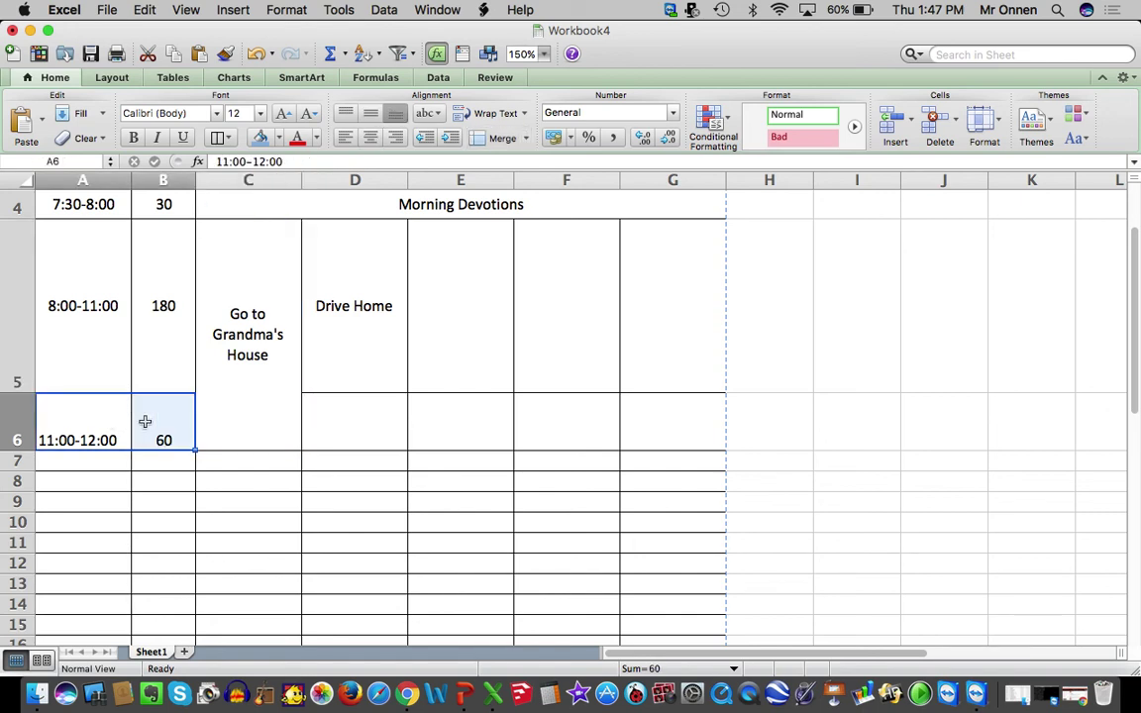
{"action": "right_click", "coordinate": [146, 426]}
{"action": "left_click", "coordinate": [227, 581]}
{"action": "left_click", "coordinate": [99, 336]}
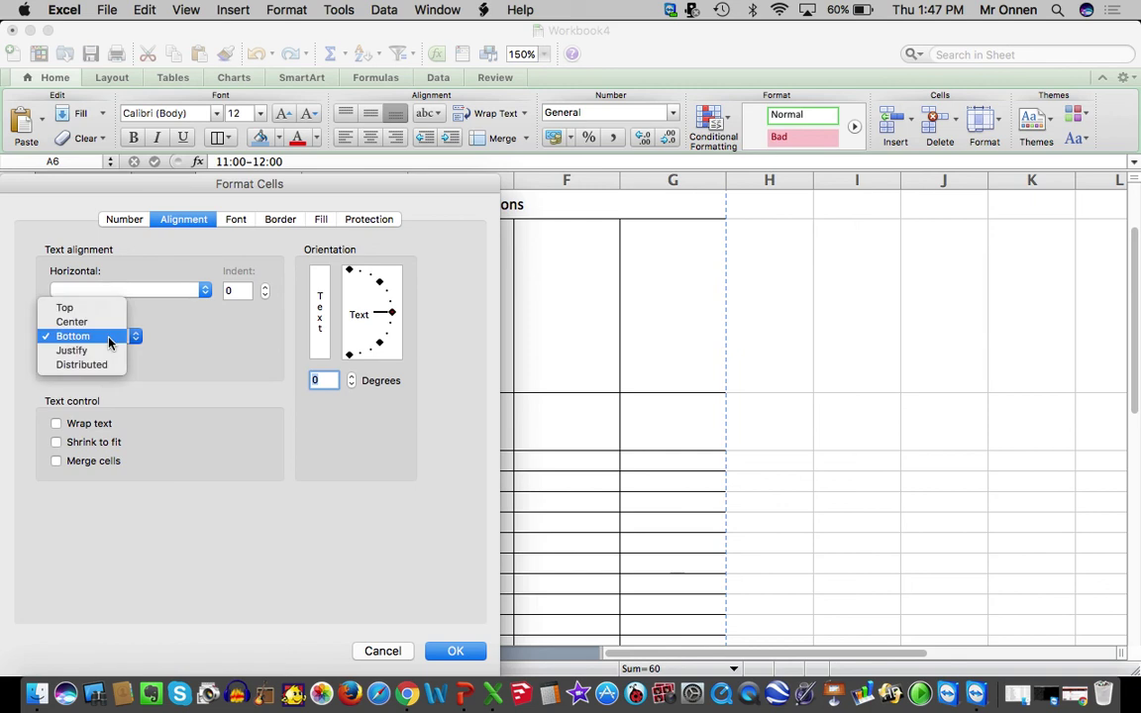
{"action": "left_click", "coordinate": [97, 322]}
{"action": "key", "text": "Return"}
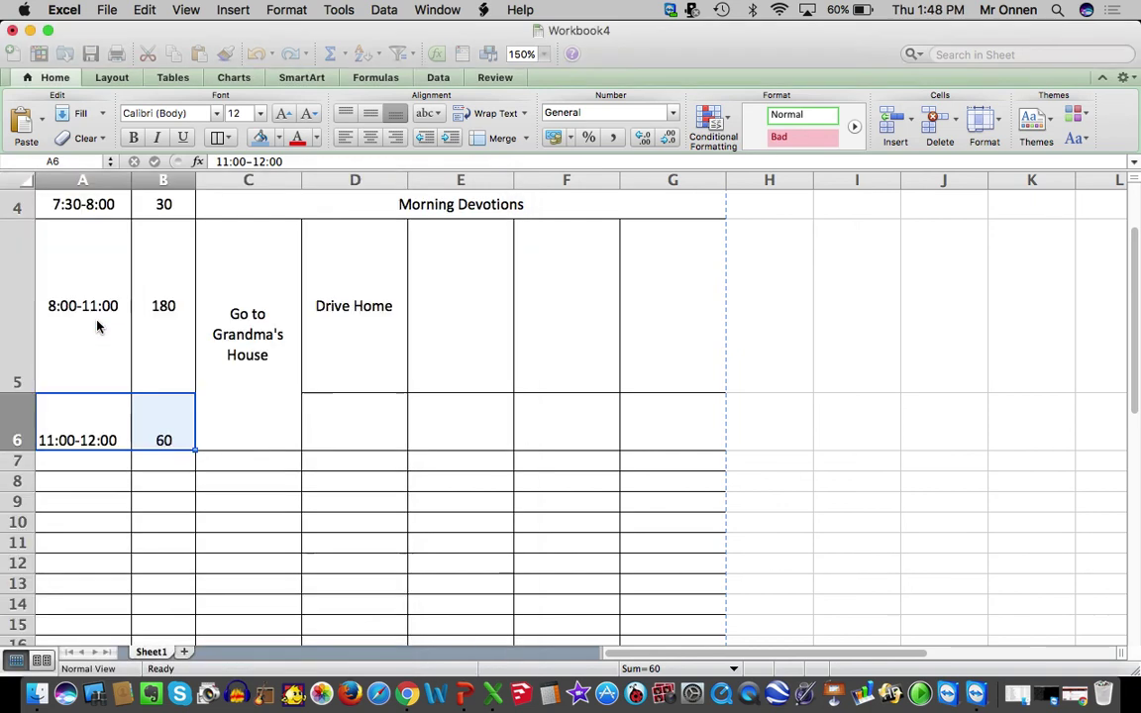
Enter Watch TV as Tuesday's 11:00-12:00 activity and center it horizontally.
{"action": "left_click", "coordinate": [350, 422]}
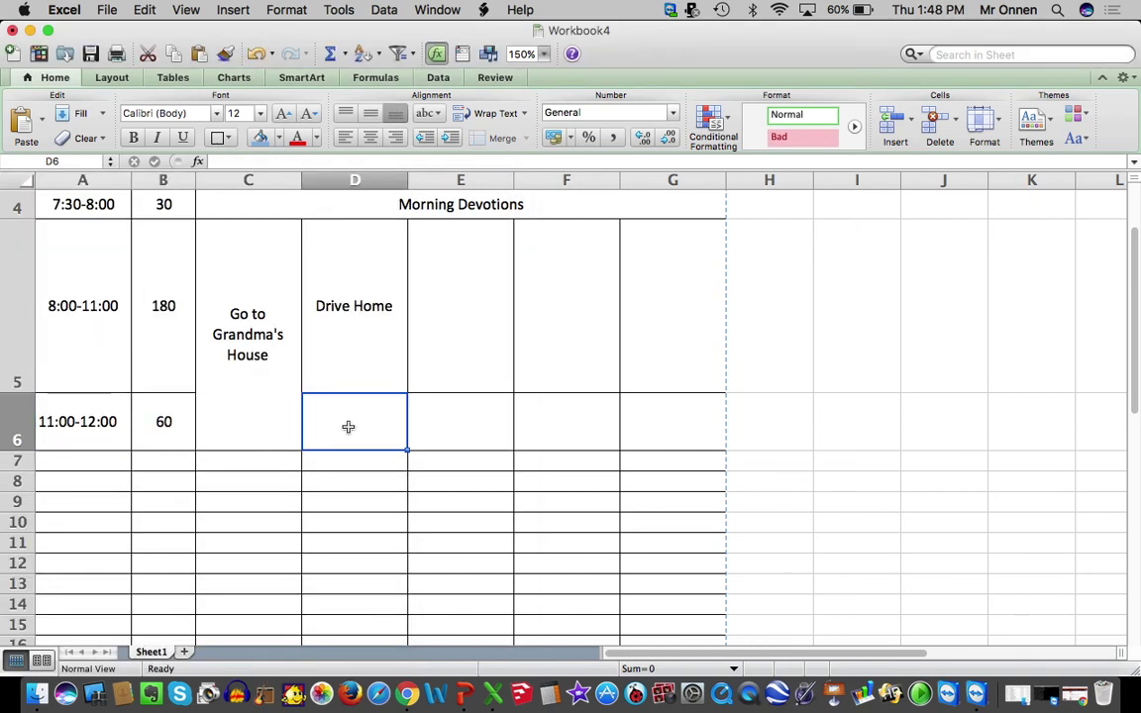
{"action": "type", "text": "Watch"}
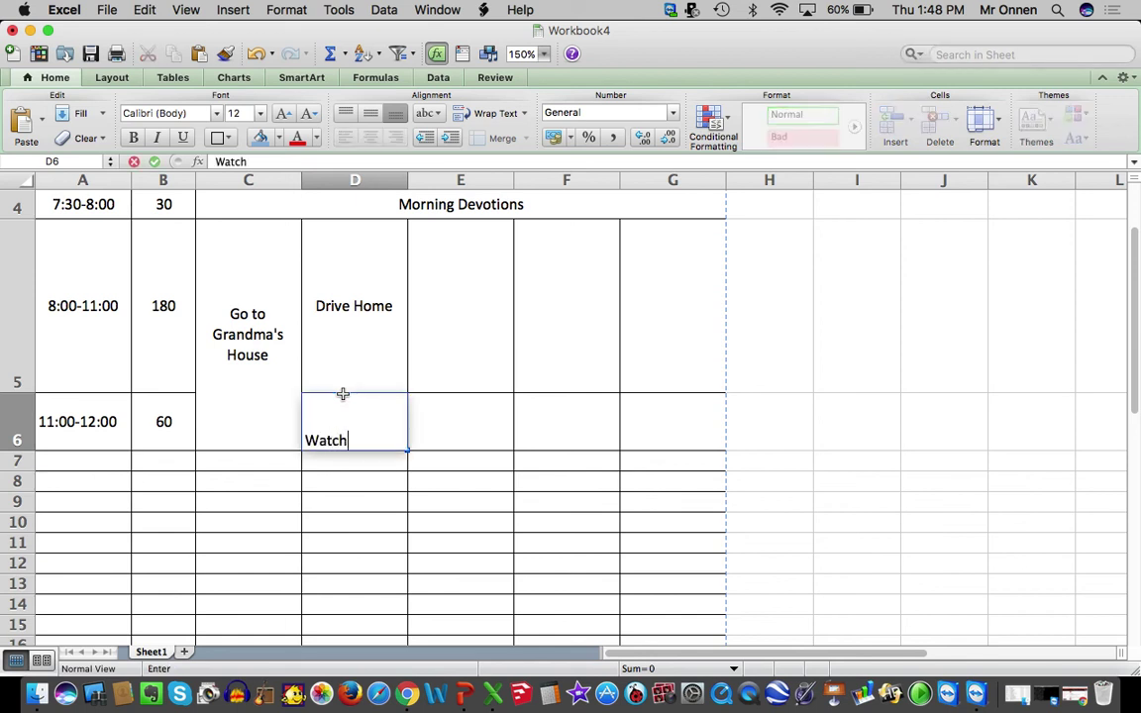
{"action": "type", "text": " TV"}
{"action": "left_click", "coordinate": [537, 415]}
{"action": "left_click", "coordinate": [376, 425]}
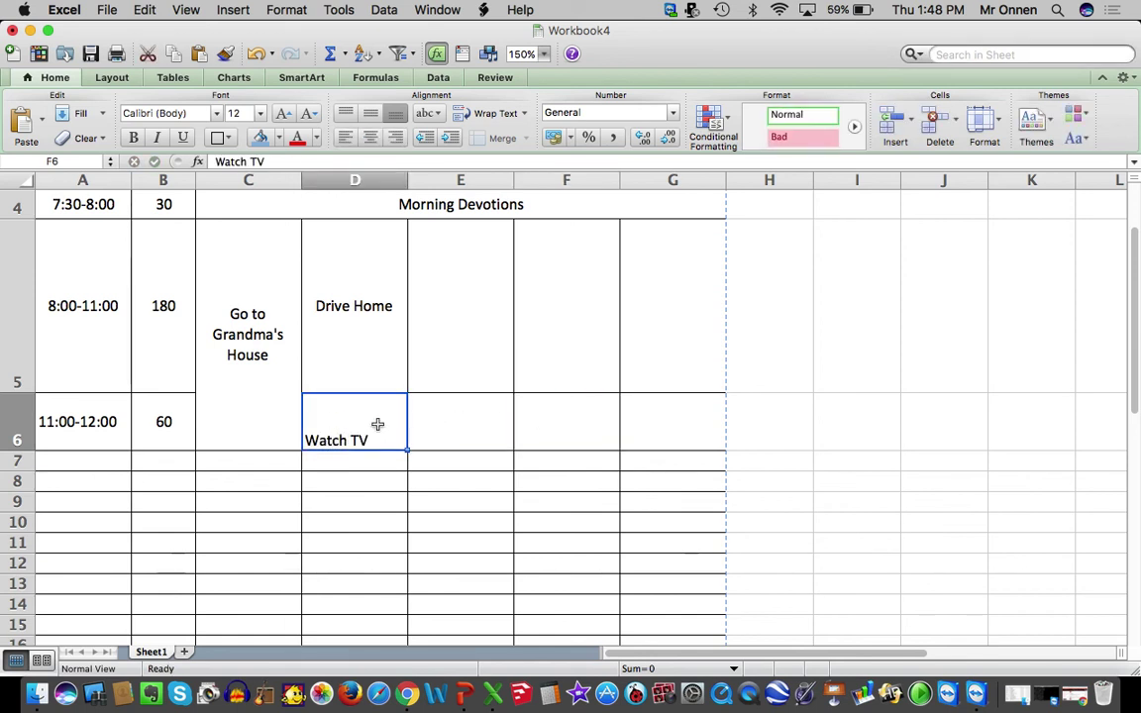
{"action": "left_click", "coordinate": [364, 137]}
{"action": "left_click", "coordinate": [503, 410]}
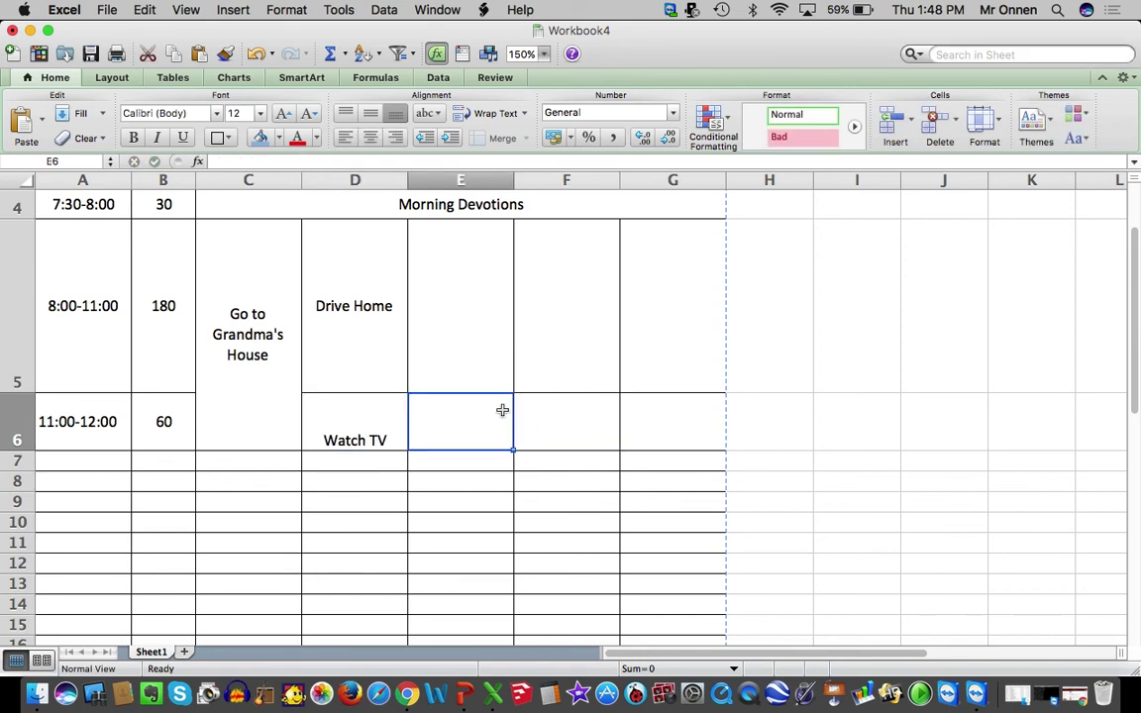
{"action": "left_click", "coordinate": [259, 351]}
{"action": "left_click", "coordinate": [361, 342]}
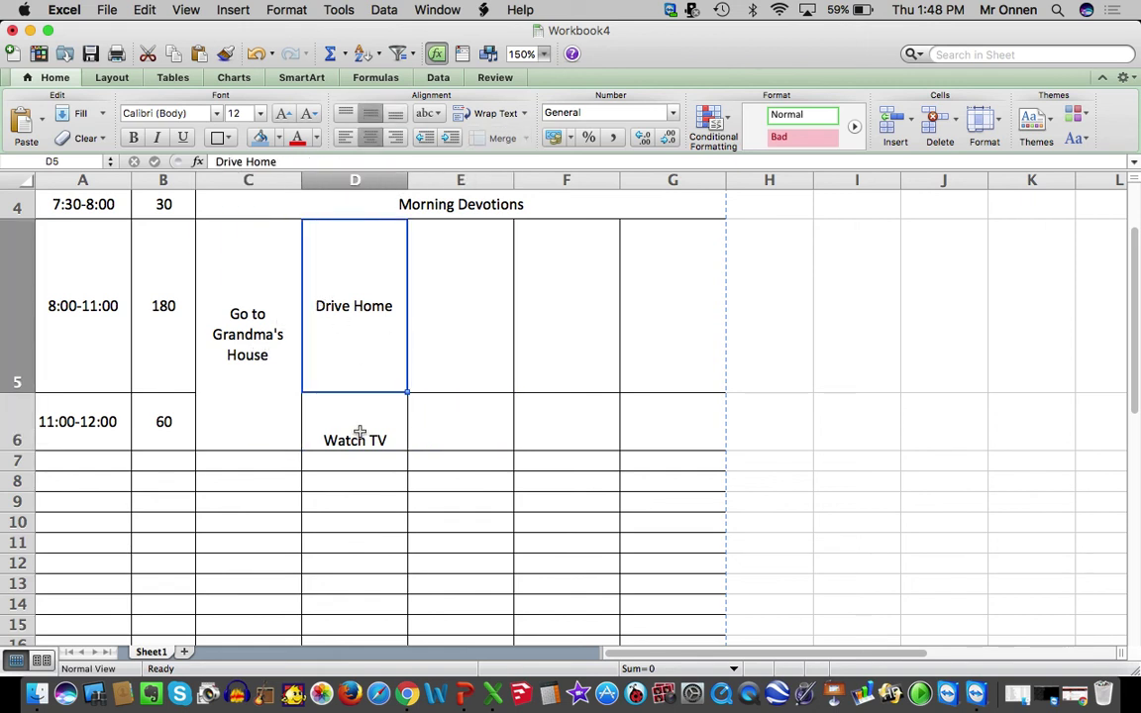
{"action": "left_click", "coordinate": [359, 433]}
{"action": "left_click", "coordinate": [234, 353]}
{"action": "left_click", "coordinate": [376, 389]}
{"action": "left_click", "coordinate": [369, 436]}
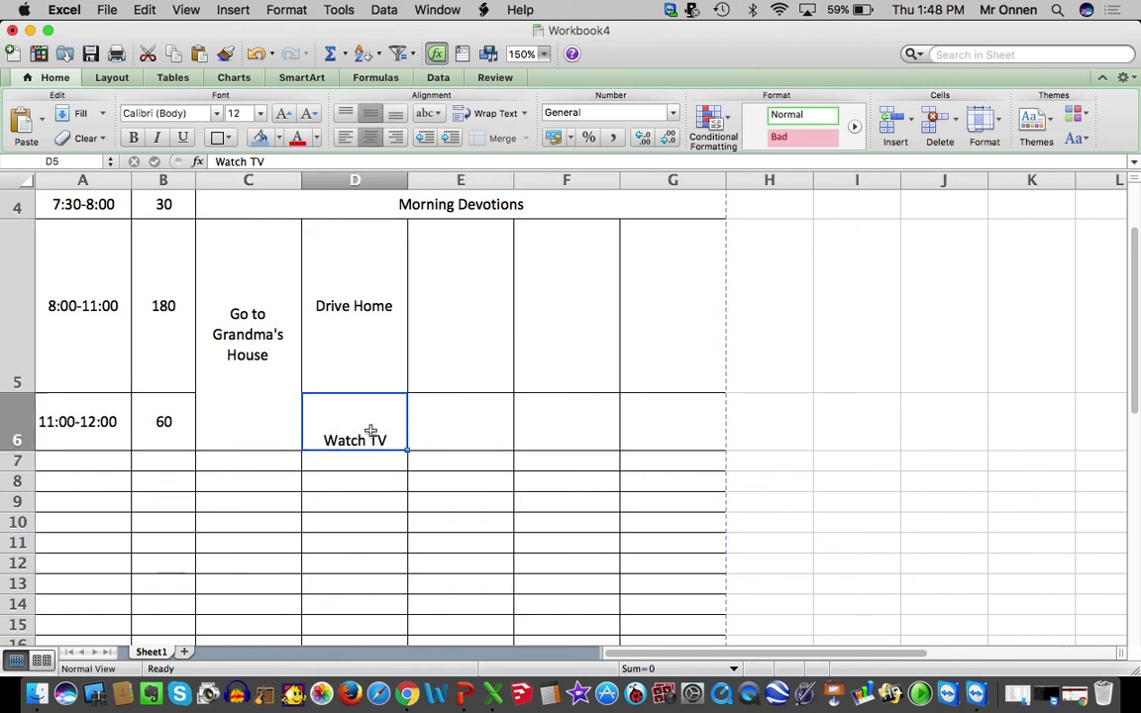
Left-align the text in the whole schedule, cells A1 to G18.
{"action": "scroll", "coordinate": [596, 460], "scroll_direction": "down", "scroll_amount": 2}
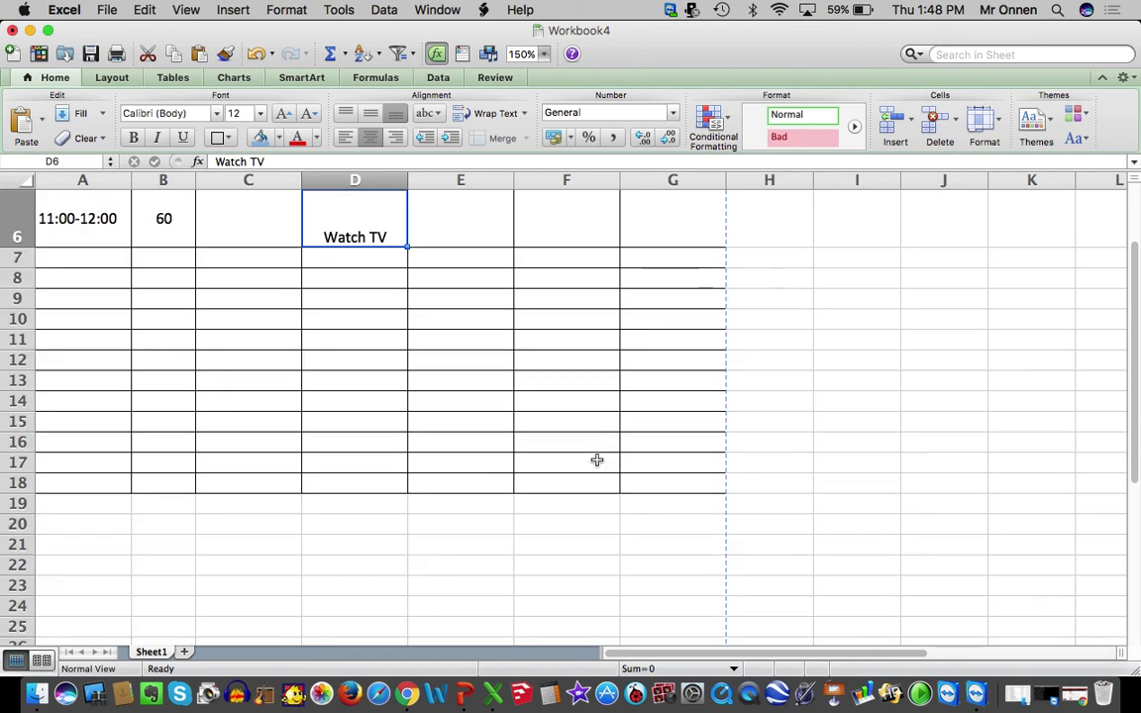
{"action": "left_click", "coordinate": [668, 466]}
{"action": "left_click_drag", "start_coordinate": [665, 481], "coordinate": [89, 99]}
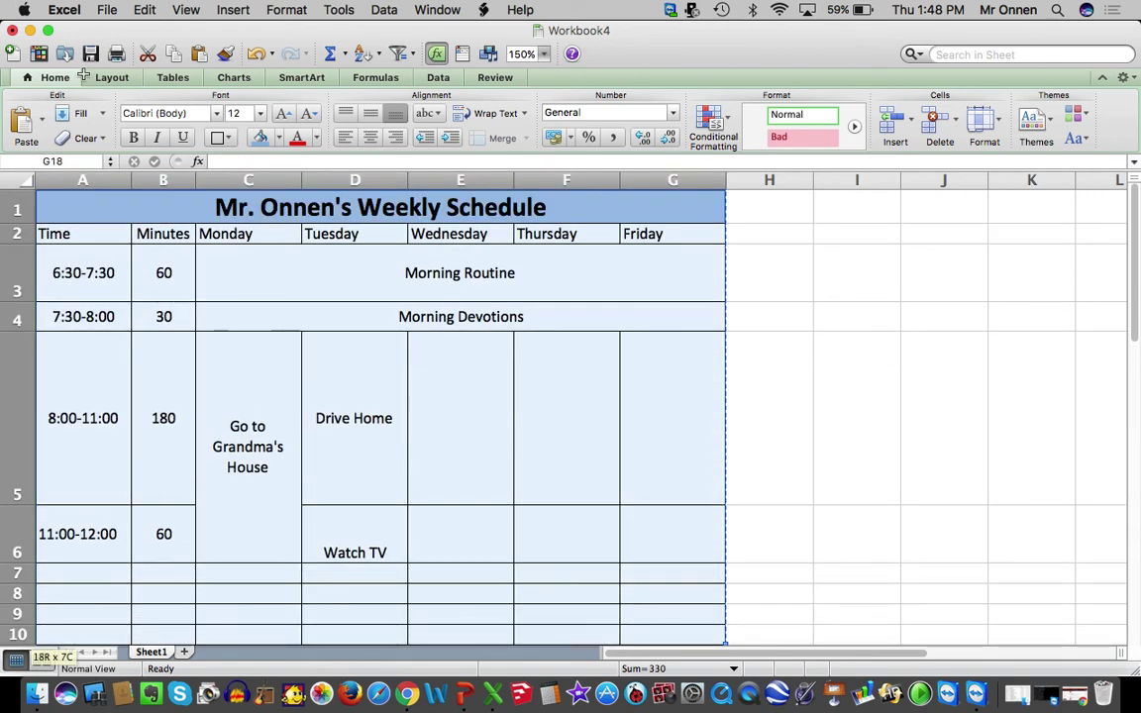
{"action": "left_click", "coordinate": [347, 139]}
Set the vertical alignment of all cells in the schedule to Center.
{"action": "right_click", "coordinate": [309, 294]}
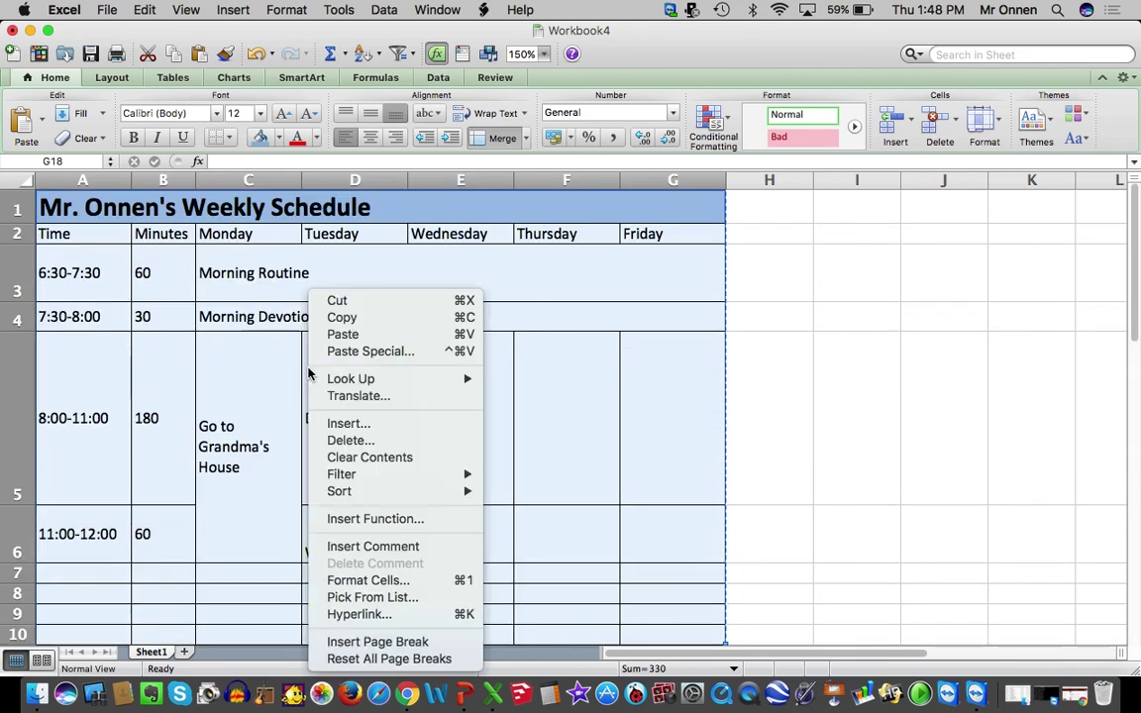
{"action": "left_click", "coordinate": [358, 581]}
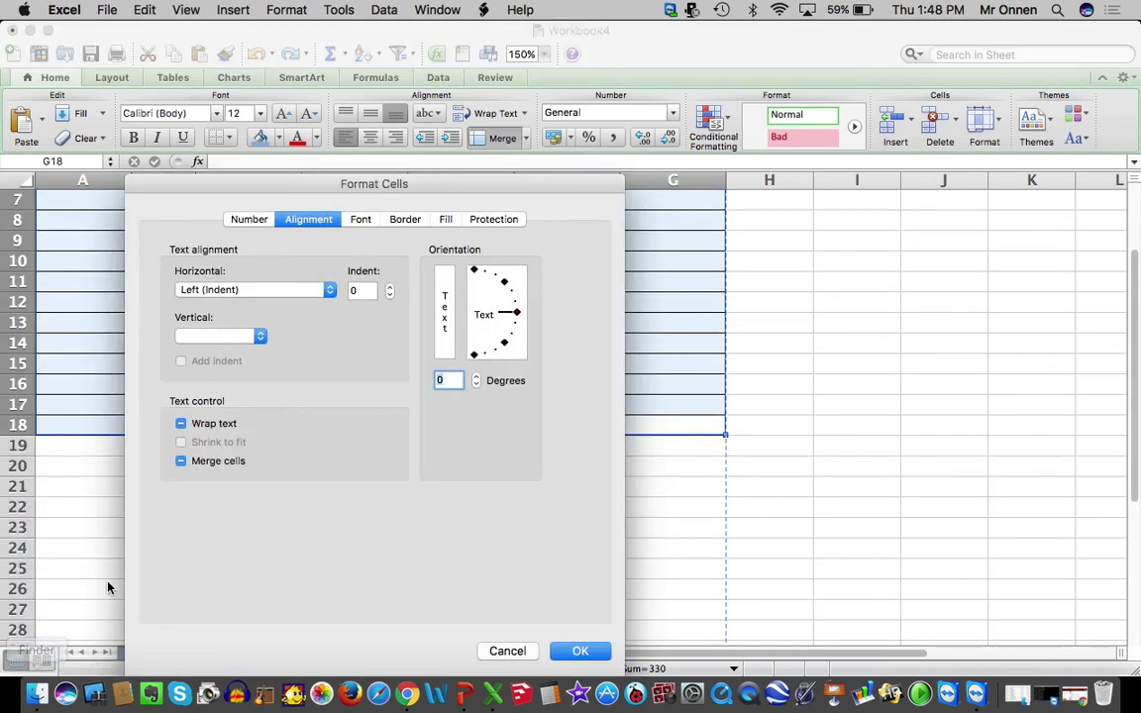
{"action": "left_click", "coordinate": [206, 343]}
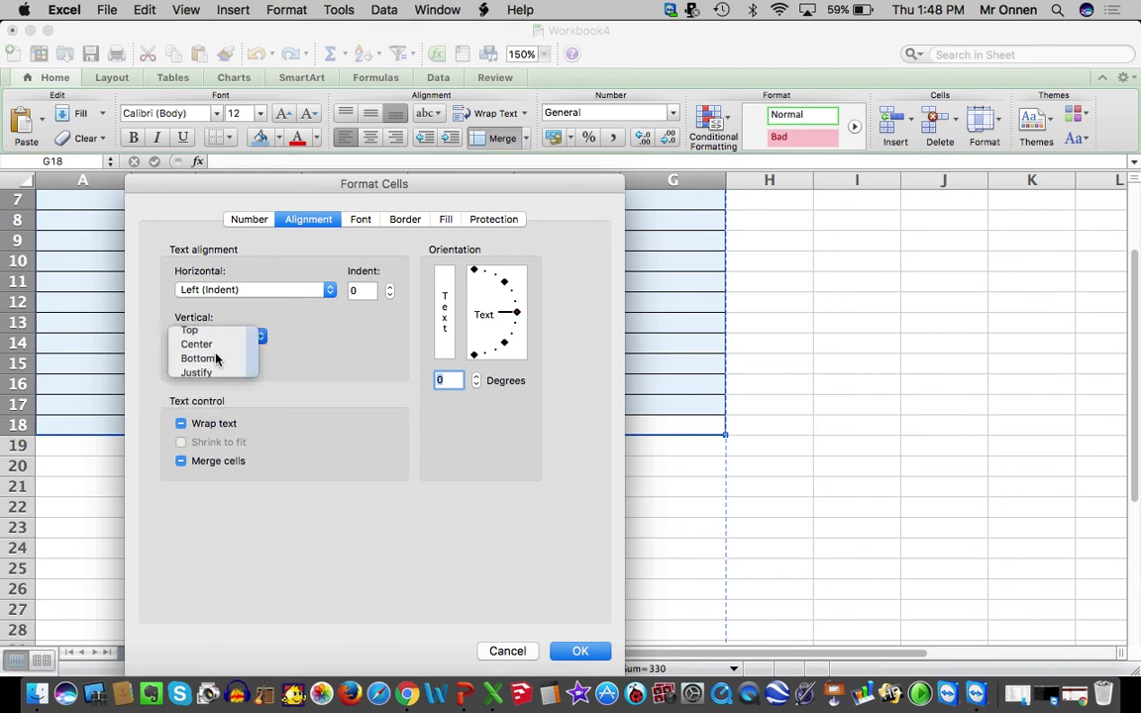
{"action": "left_click", "coordinate": [203, 346]}
{"action": "left_click", "coordinate": [584, 651]}
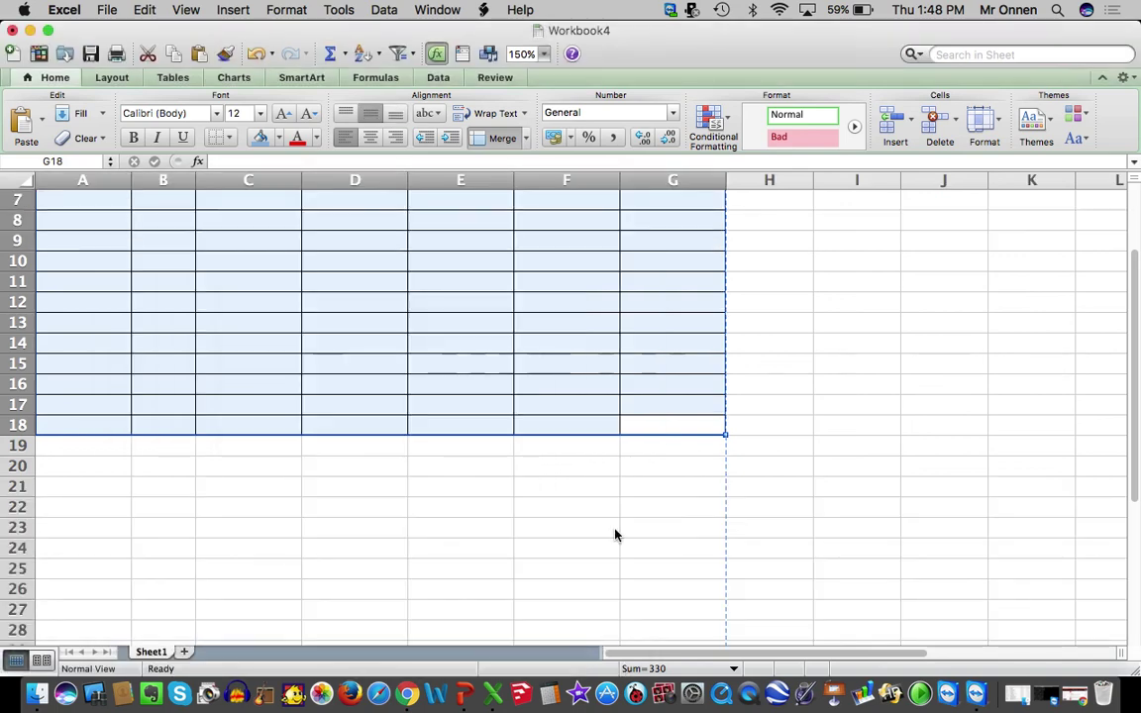
{"action": "left_click", "coordinate": [481, 466]}
{"action": "scroll", "coordinate": [481, 466], "scroll_direction": "up", "scroll_amount": 3}
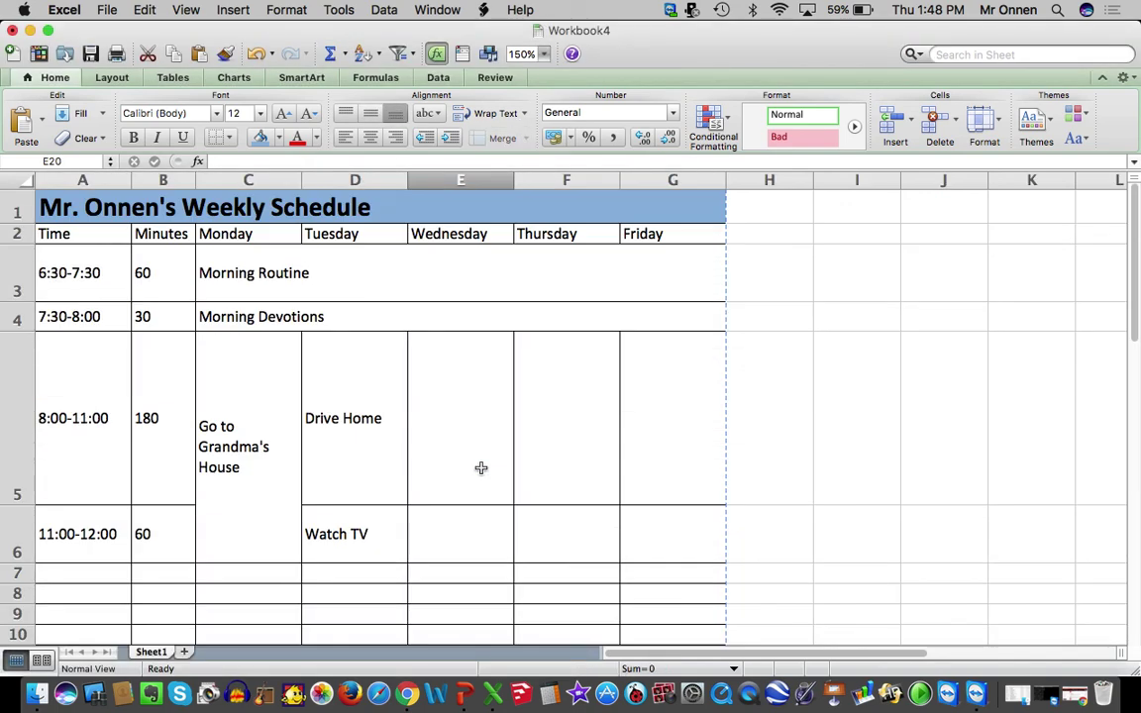
Save the workbook to the Desktop as Your Name Schedule in Excel Workbook (.xlsx) format.
{"action": "left_click", "coordinate": [107, 9]}
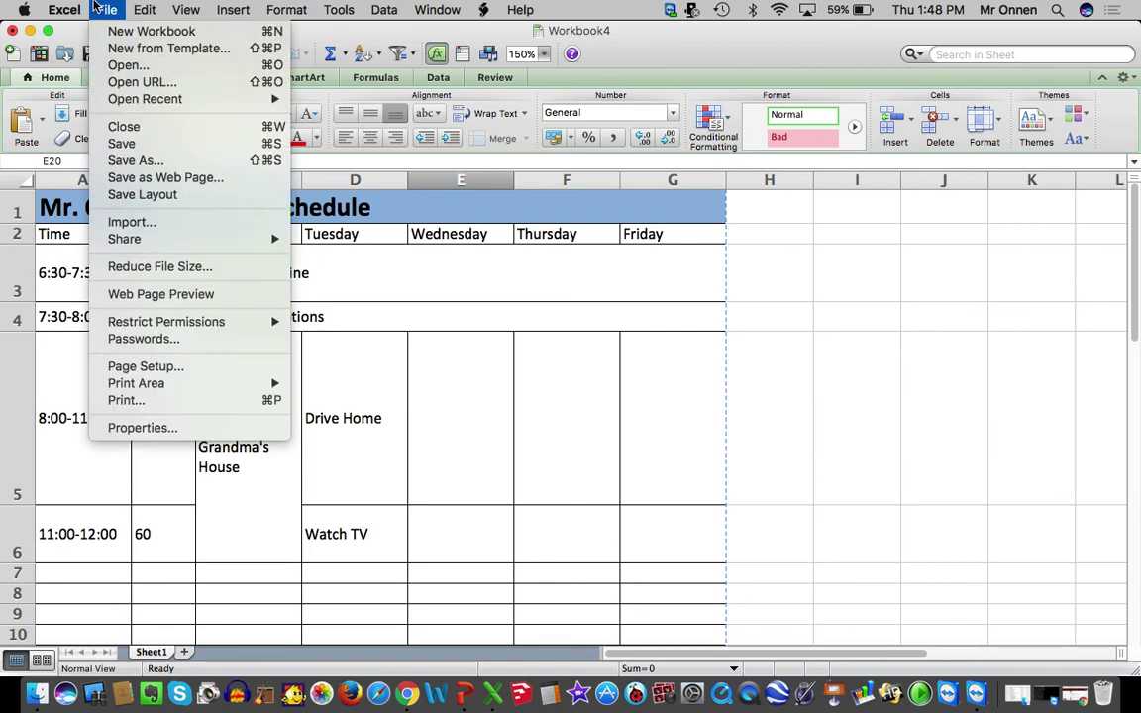
{"action": "left_click", "coordinate": [157, 160]}
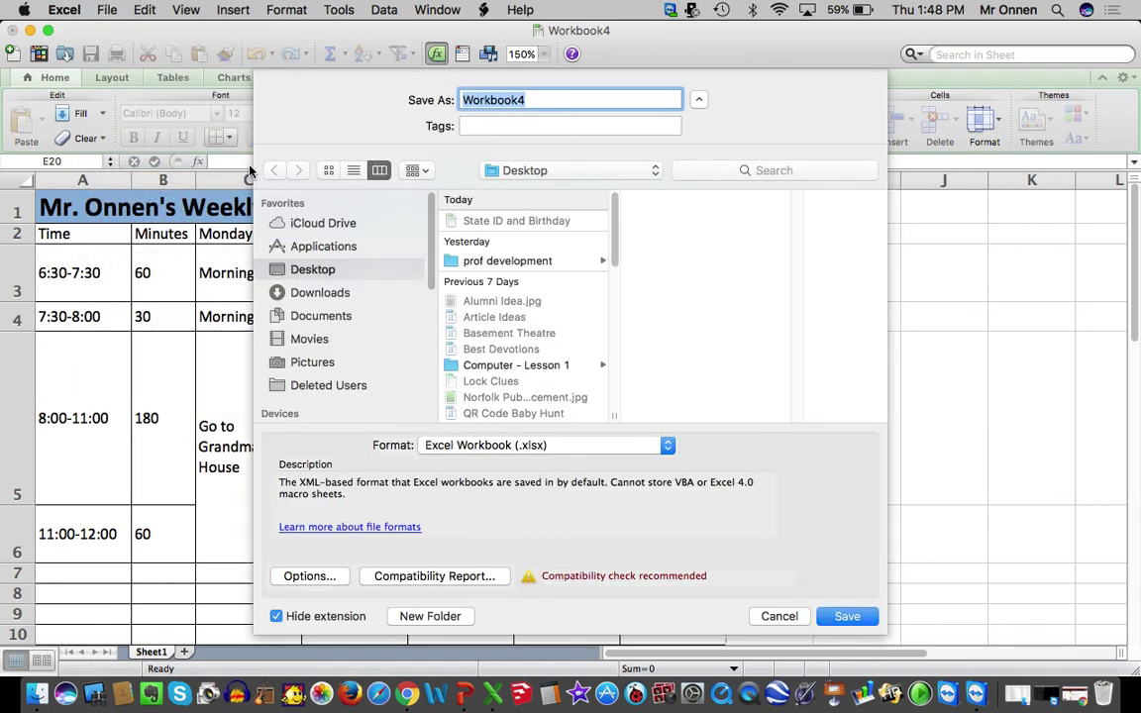
{"action": "type", "text": "Your Name Schedule"}
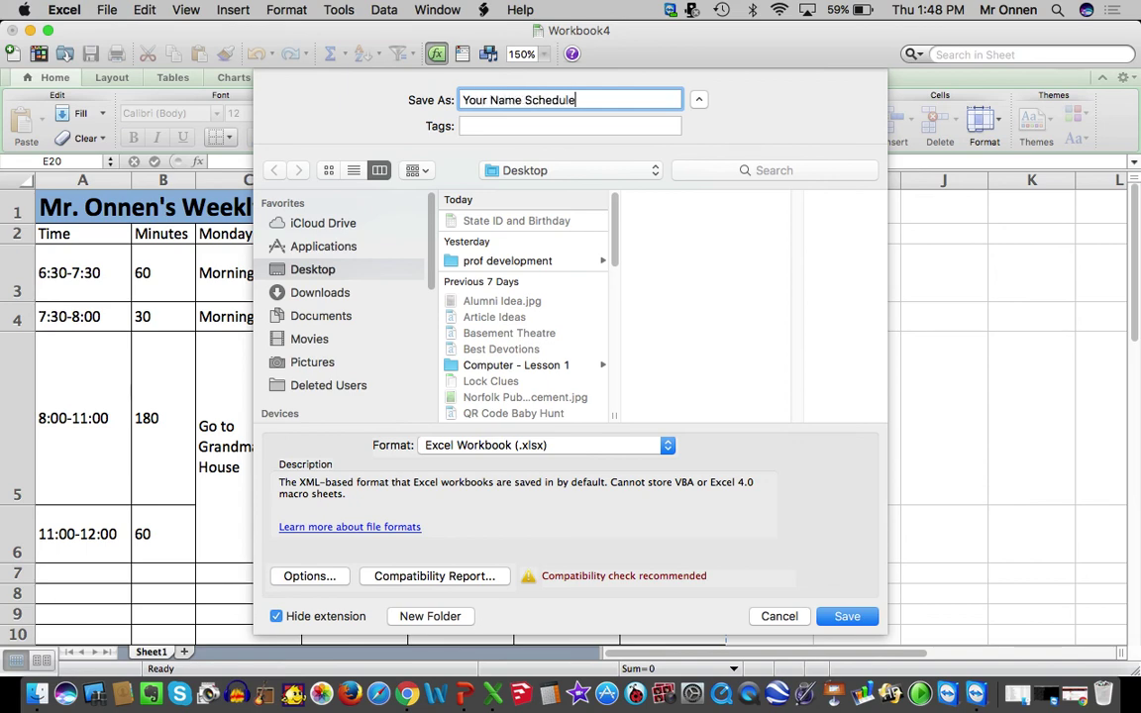
{"action": "key", "text": "Return"}
{"action": "scroll", "coordinate": [428, 242], "scroll_direction": "down", "scroll_amount": 5}
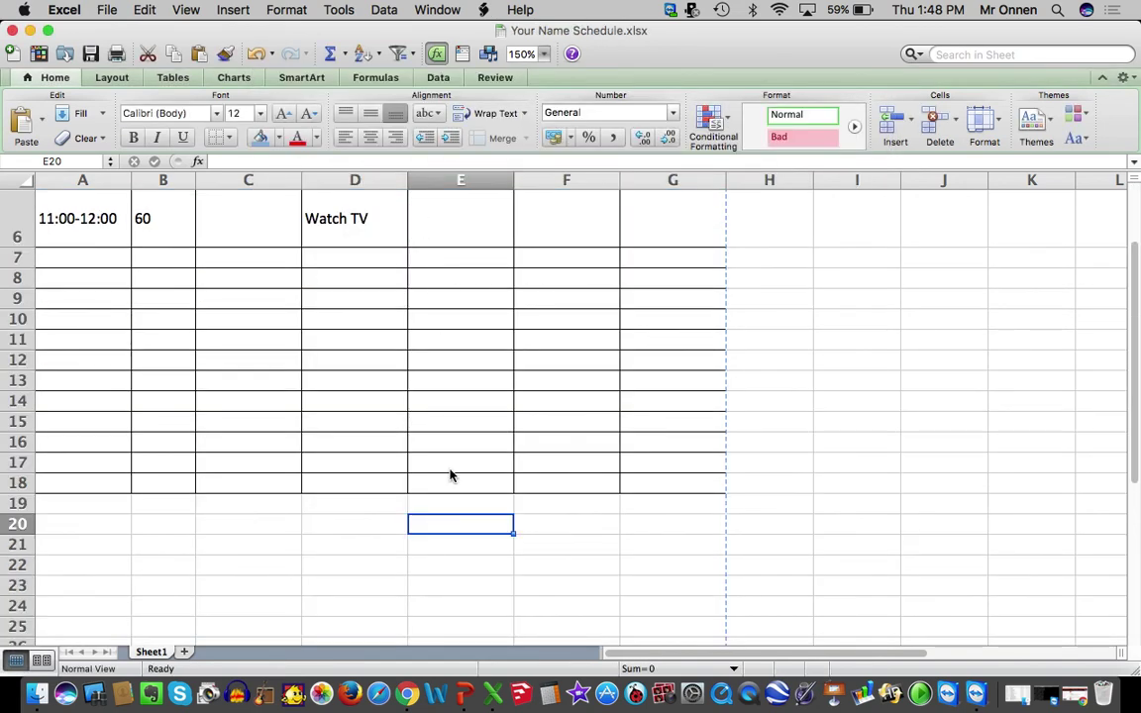